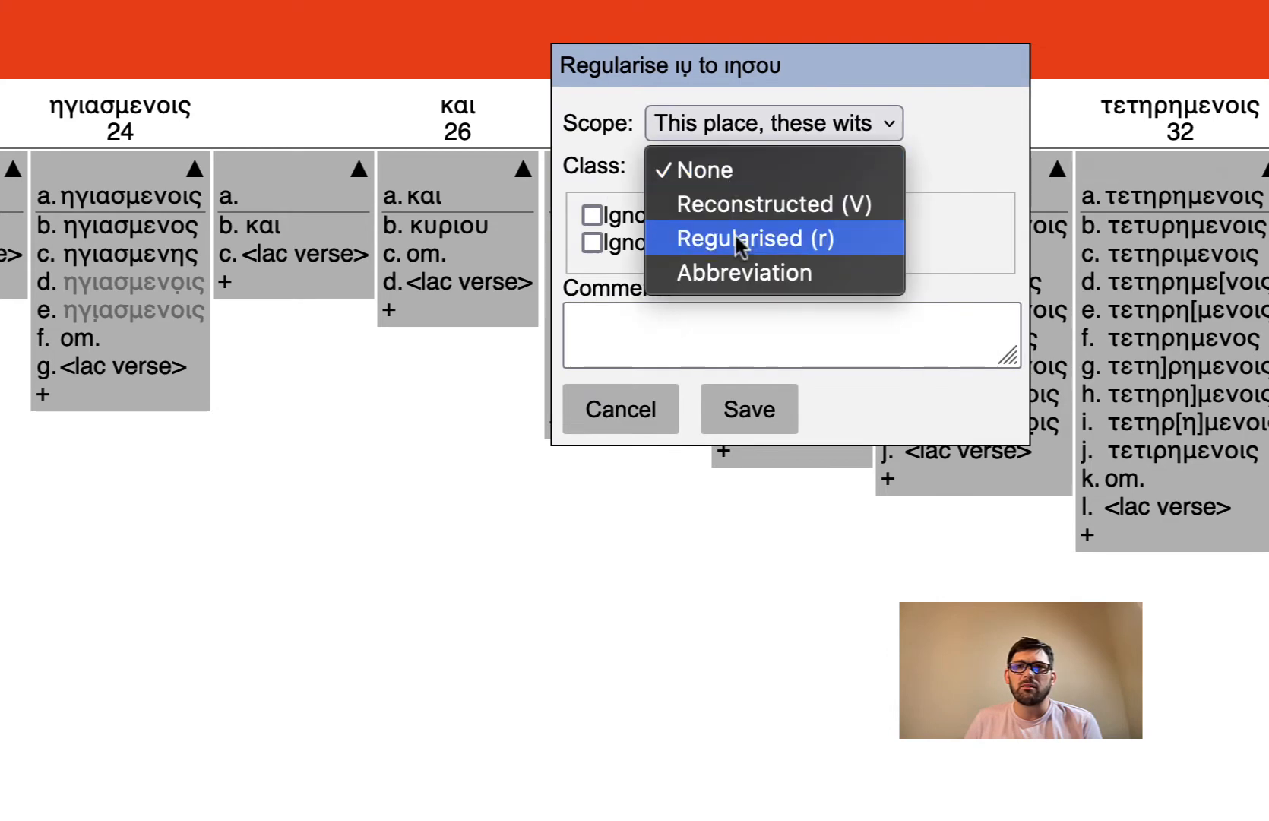
- Regularise ιυ and ιηυ to ιησου under the Regularised class
click(742, 249)
click(749, 409)
mouse_move(608, 347)
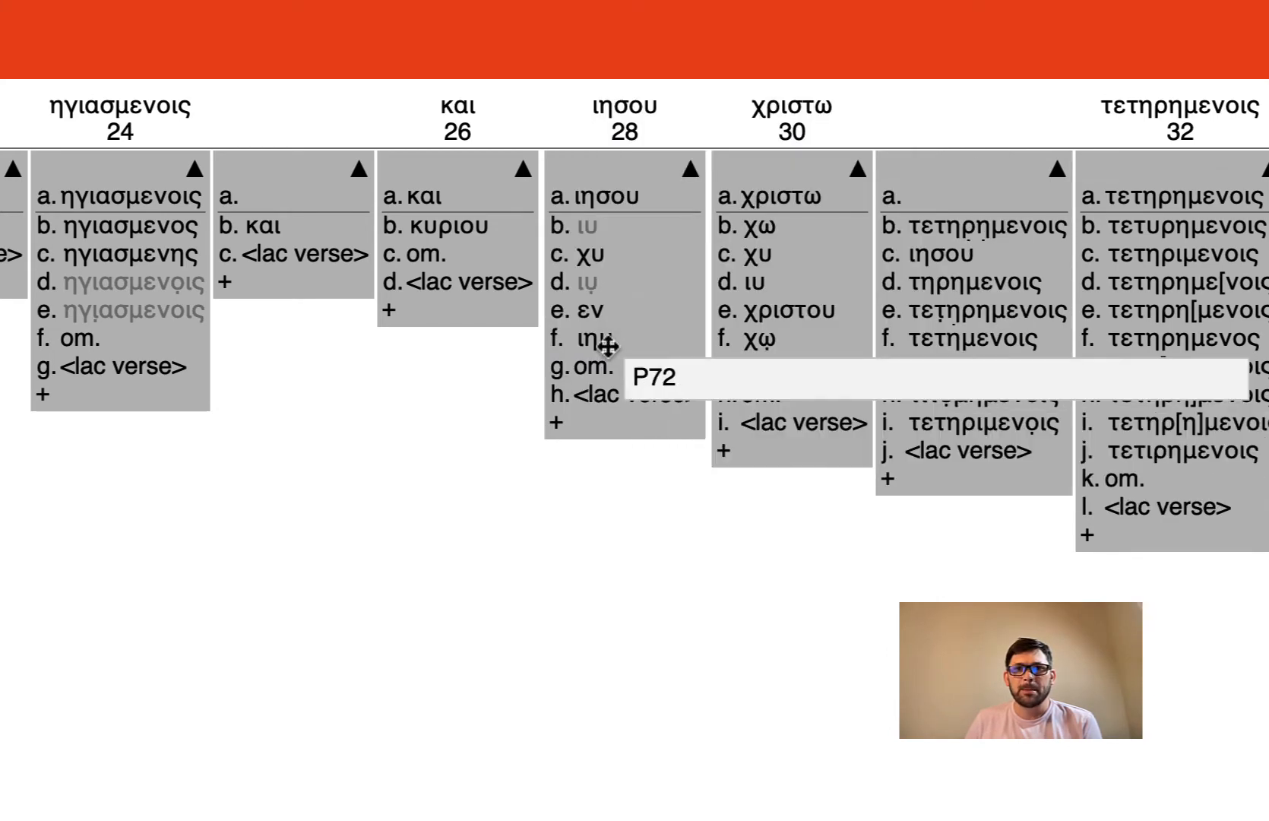
drag(604, 346, 609, 196)
click(696, 179)
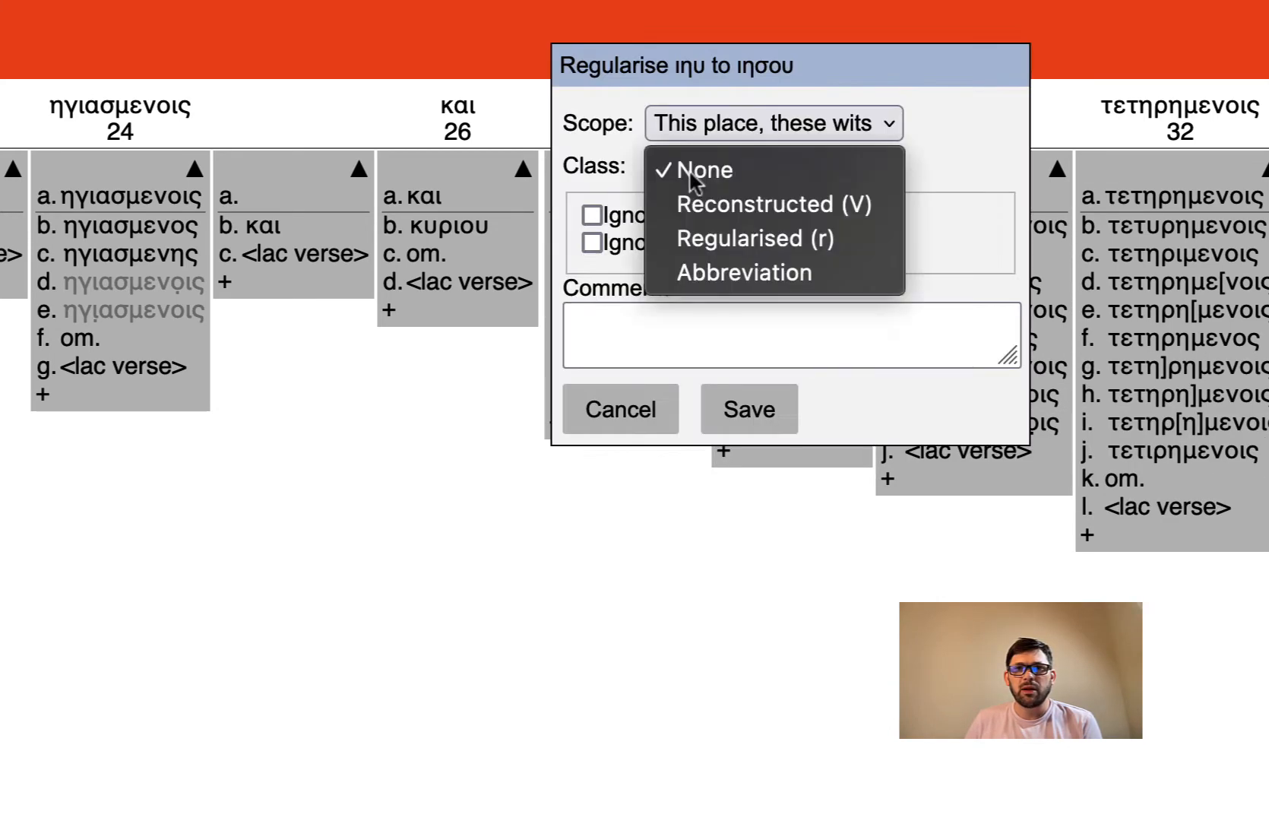
click(708, 238)
click(749, 410)
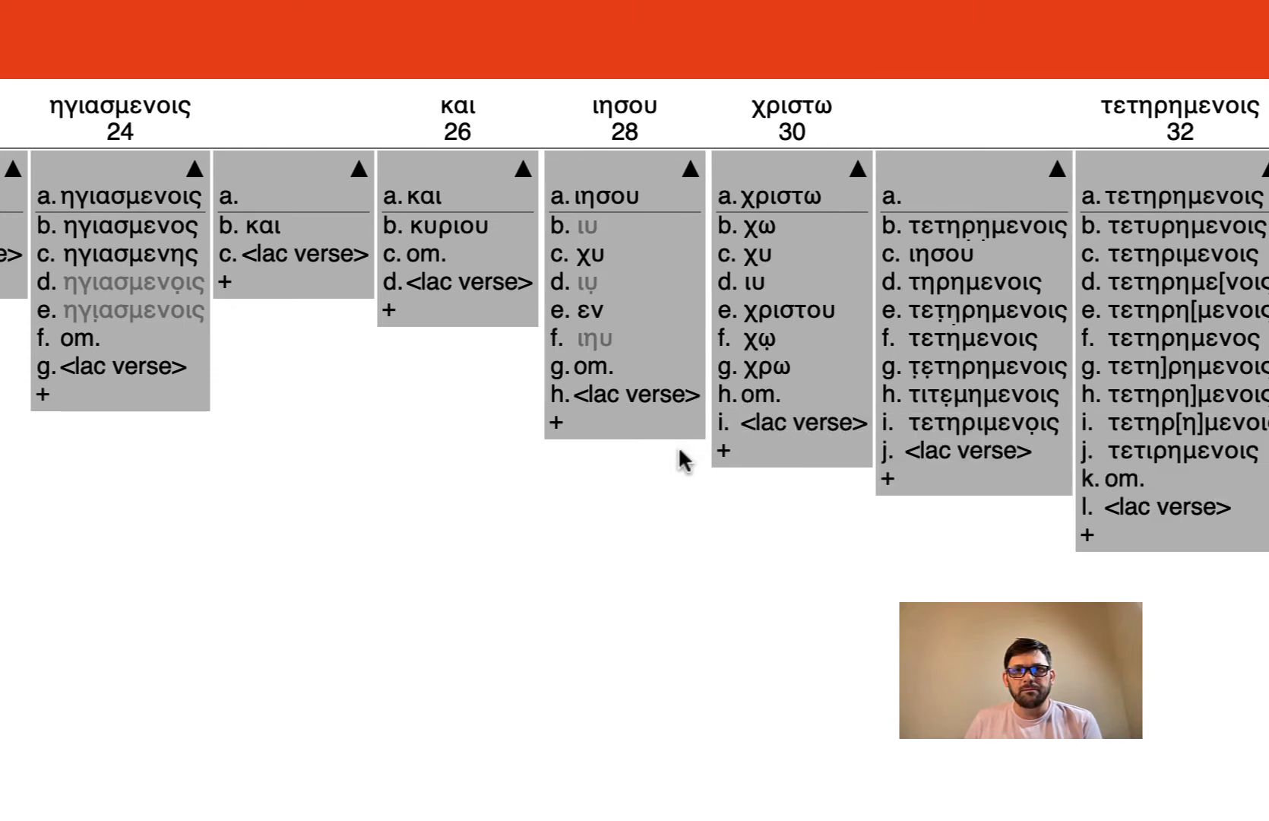
- Regularise both χω readings and χρω to χριστω in unit 30 as Regularised
drag(816, 228, 774, 199)
click(825, 169)
click(881, 238)
click(912, 415)
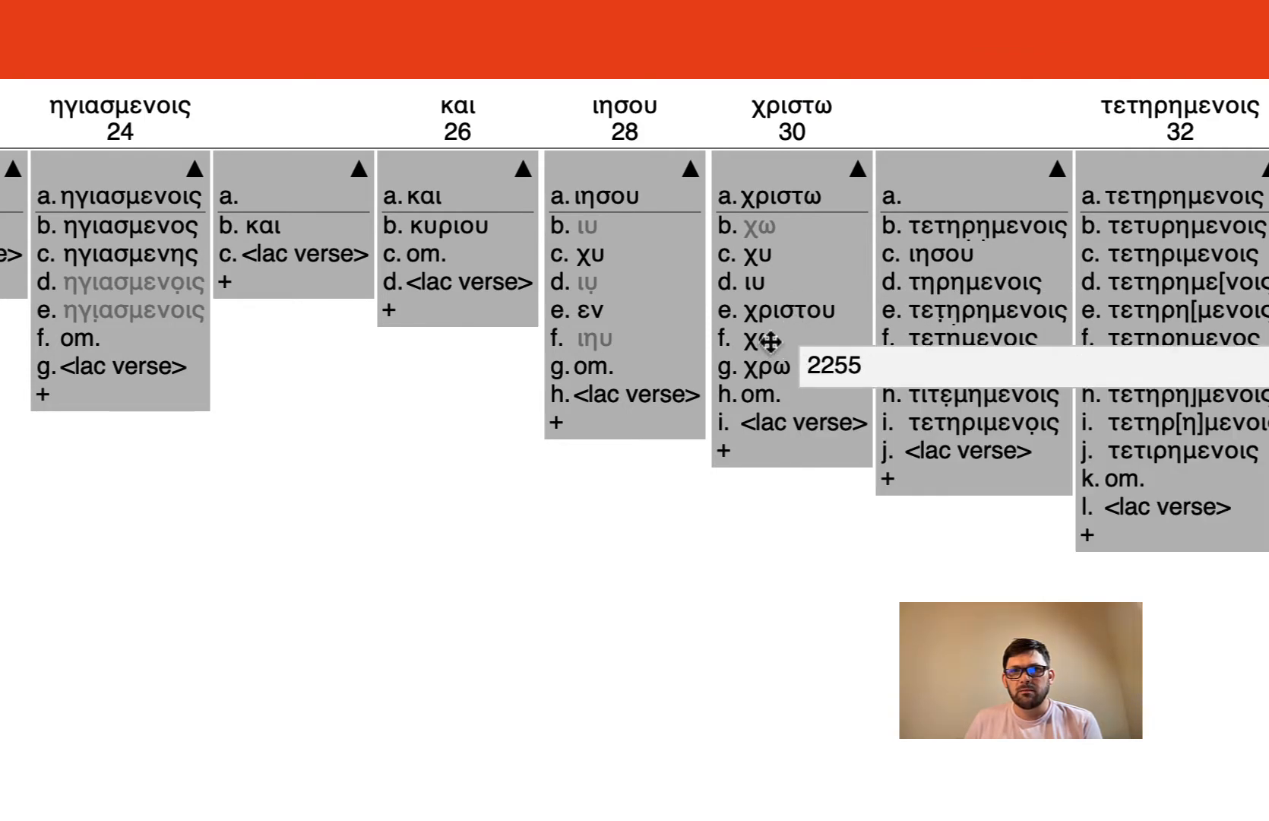
drag(770, 342, 810, 162)
click(850, 165)
click(895, 239)
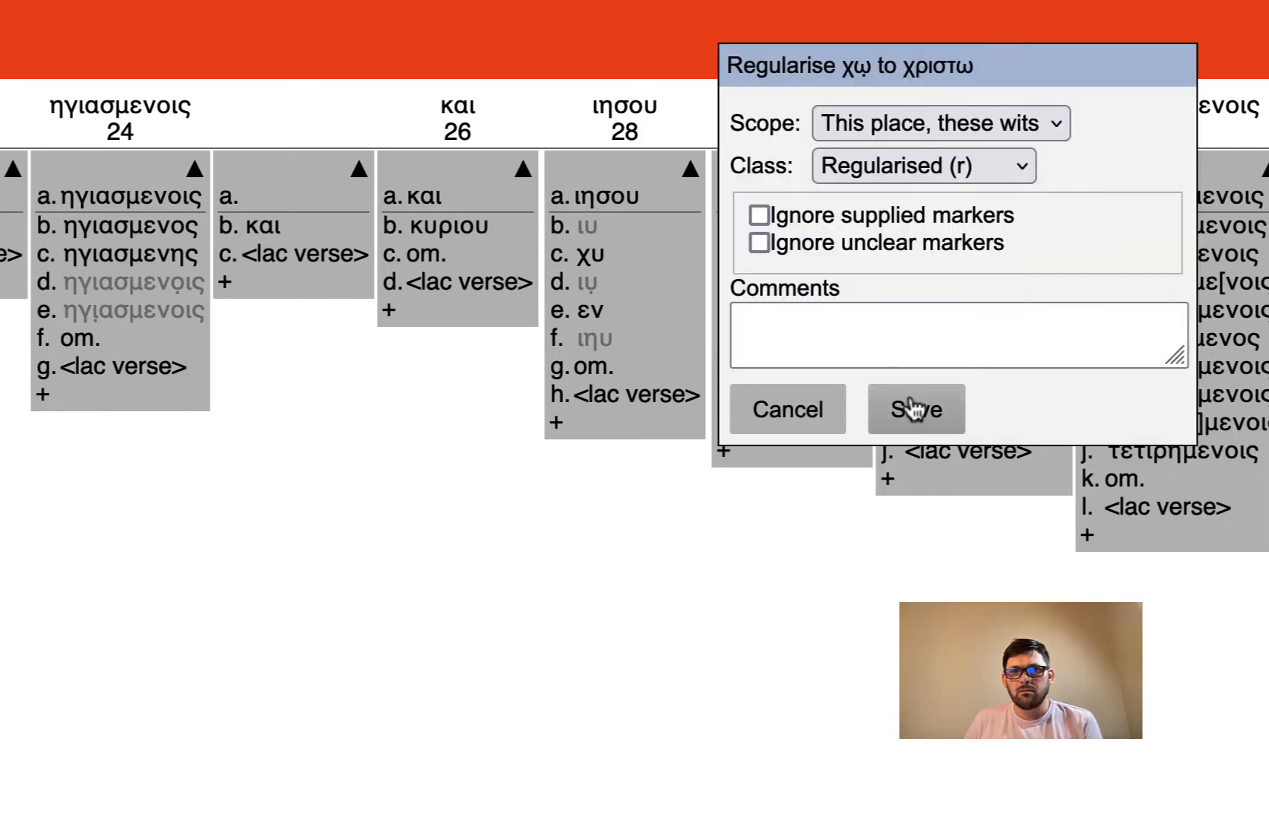
click(912, 410)
drag(776, 371, 763, 174)
click(867, 167)
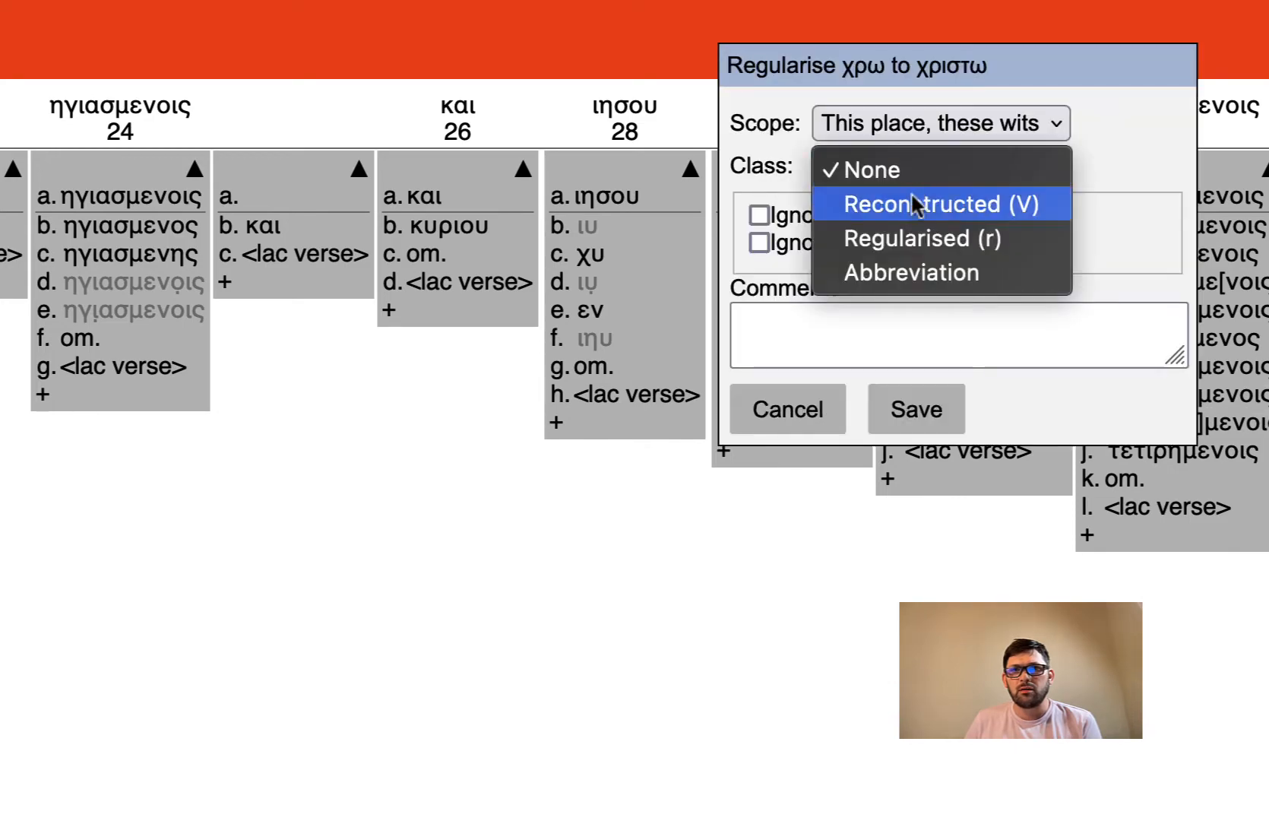
click(916, 238)
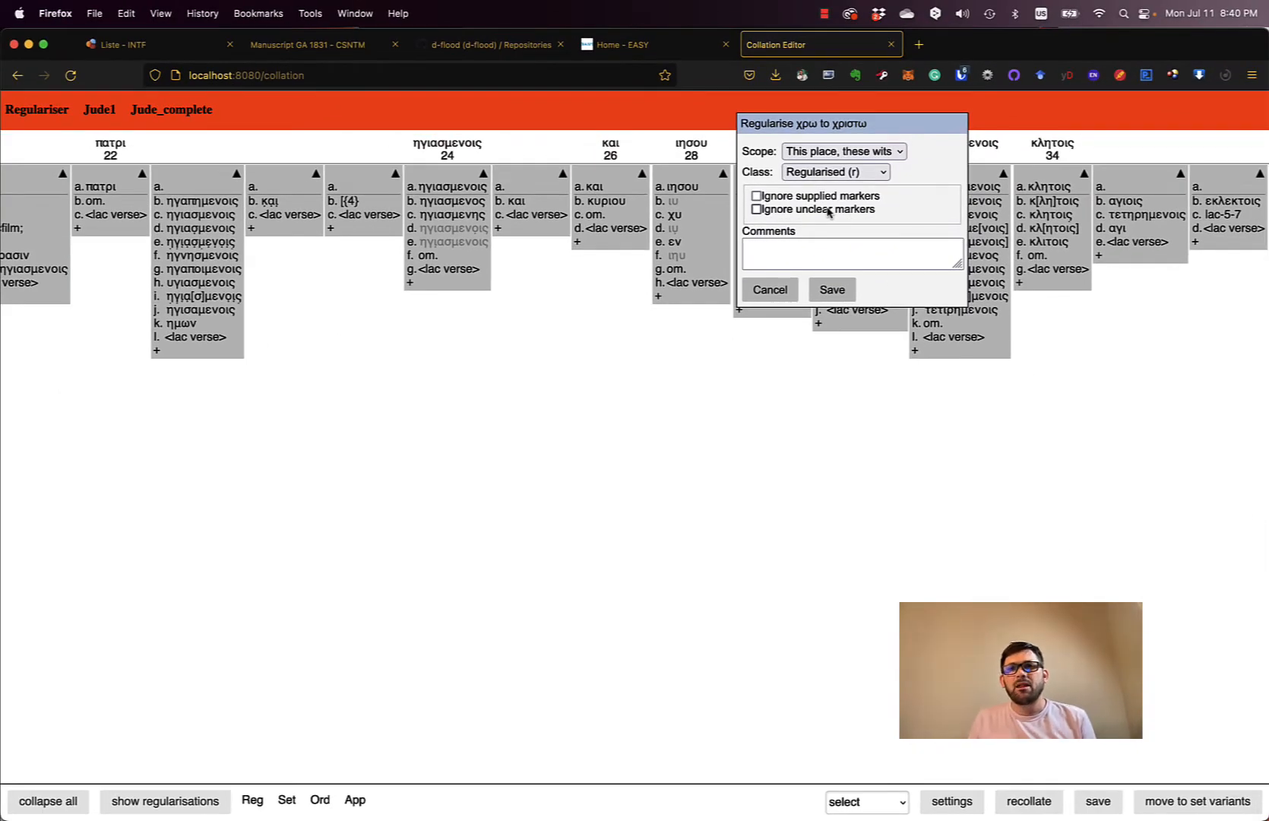
click(832, 290)
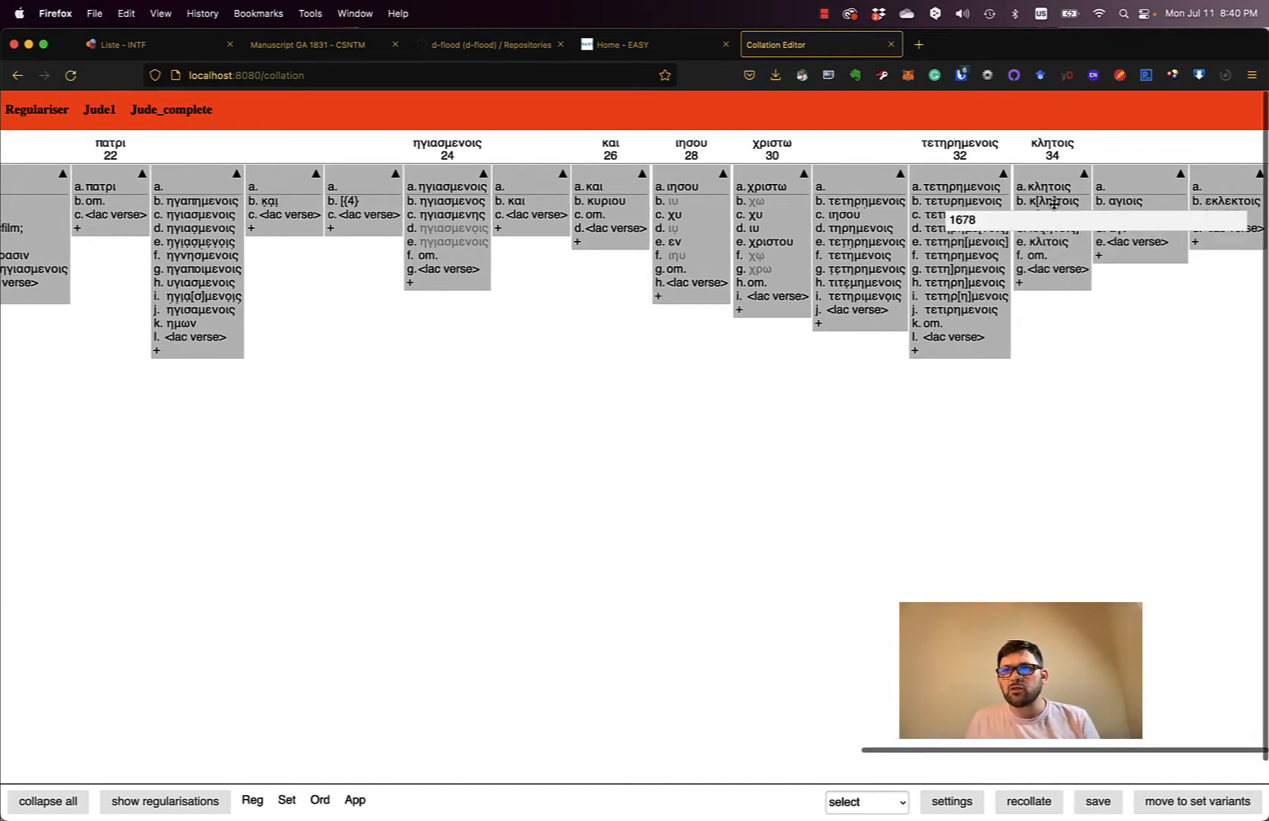
- Regularise κ[λη]τοις and κλ[ητοις] to κλητοις in unit 34 as Reconstructed (V)
drag(1051, 201, 1045, 187)
click(1099, 172)
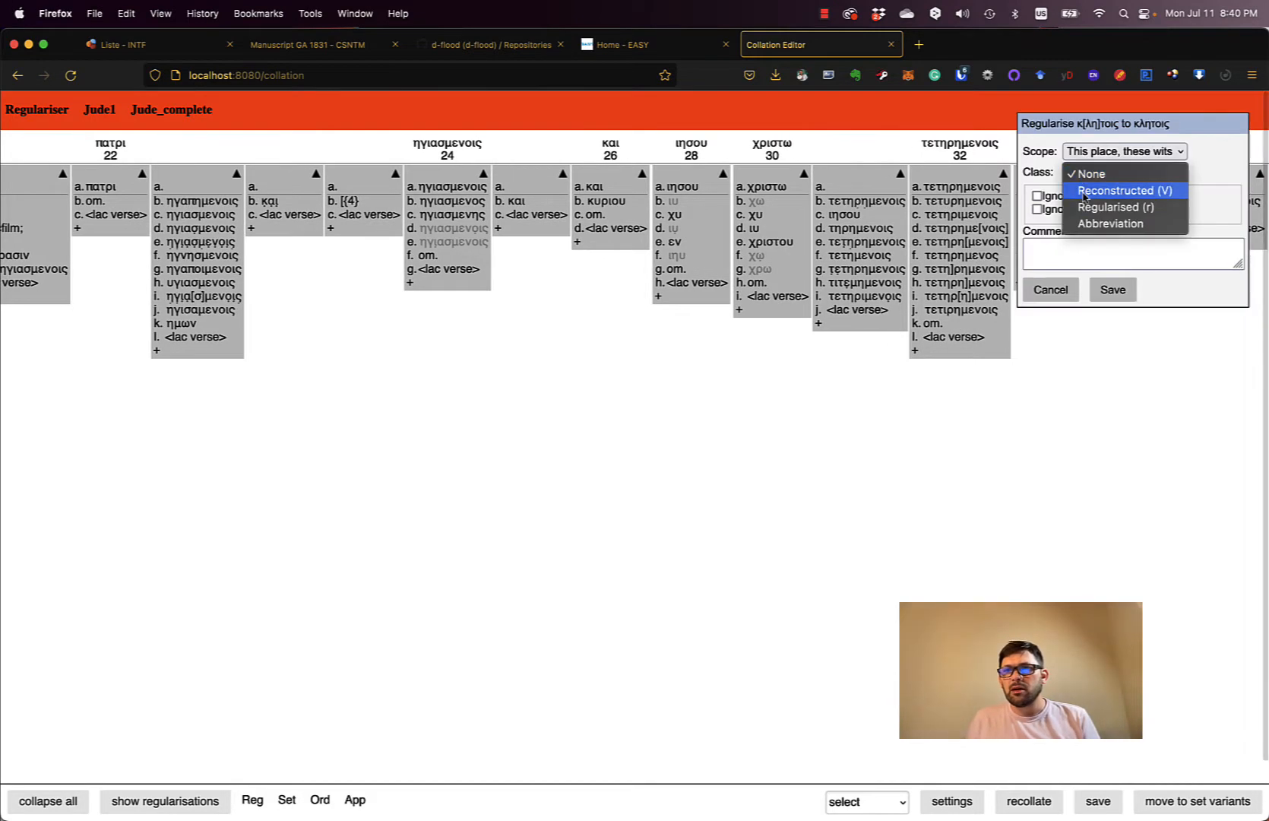
click(1125, 193)
click(1127, 298)
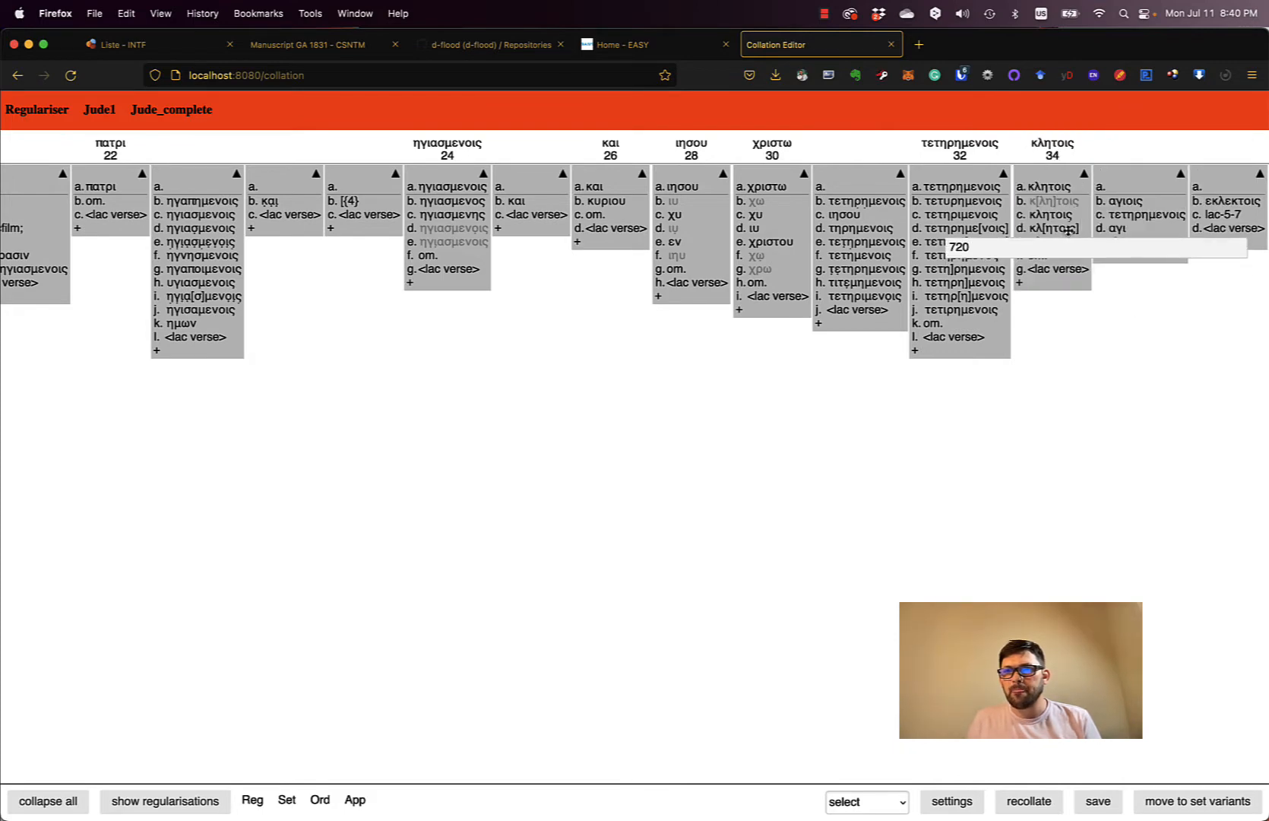
drag(1067, 193, 1067, 188)
click(1081, 173)
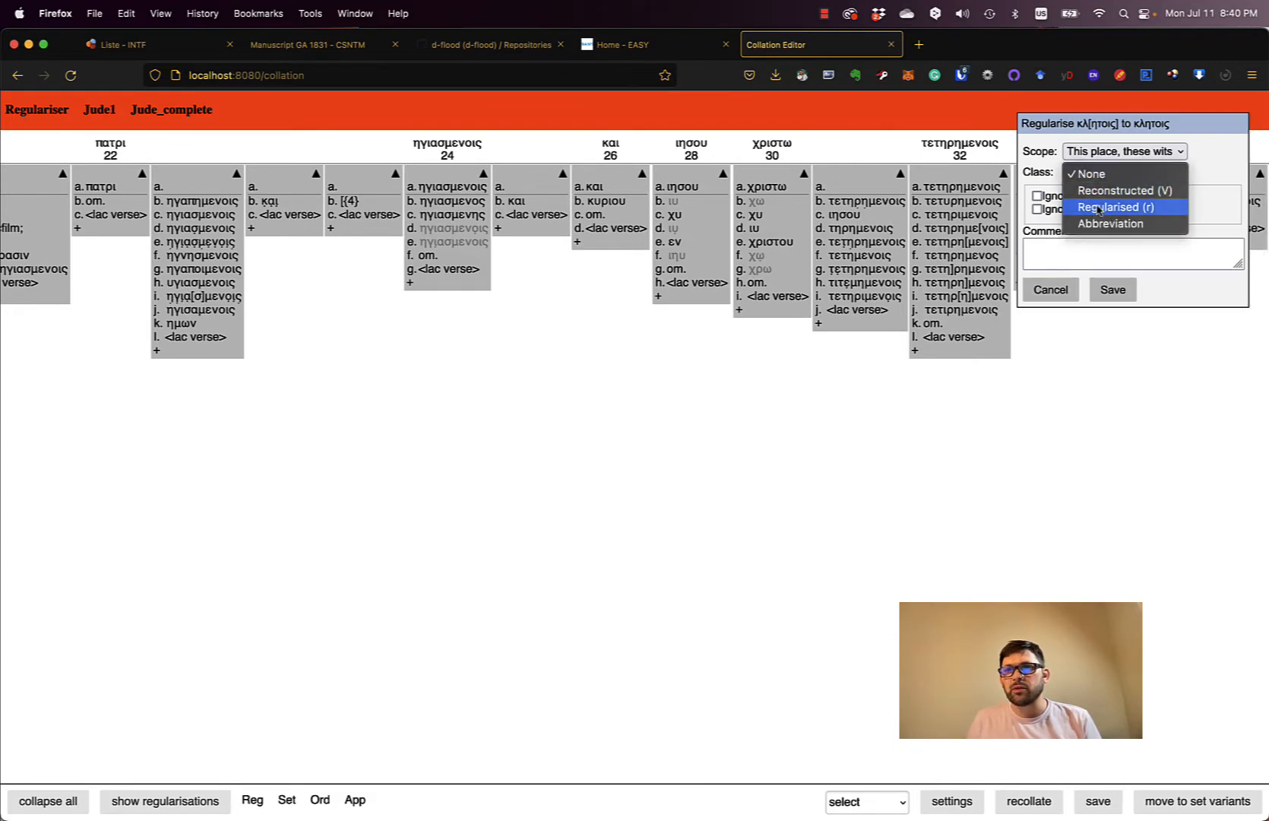
click(1100, 194)
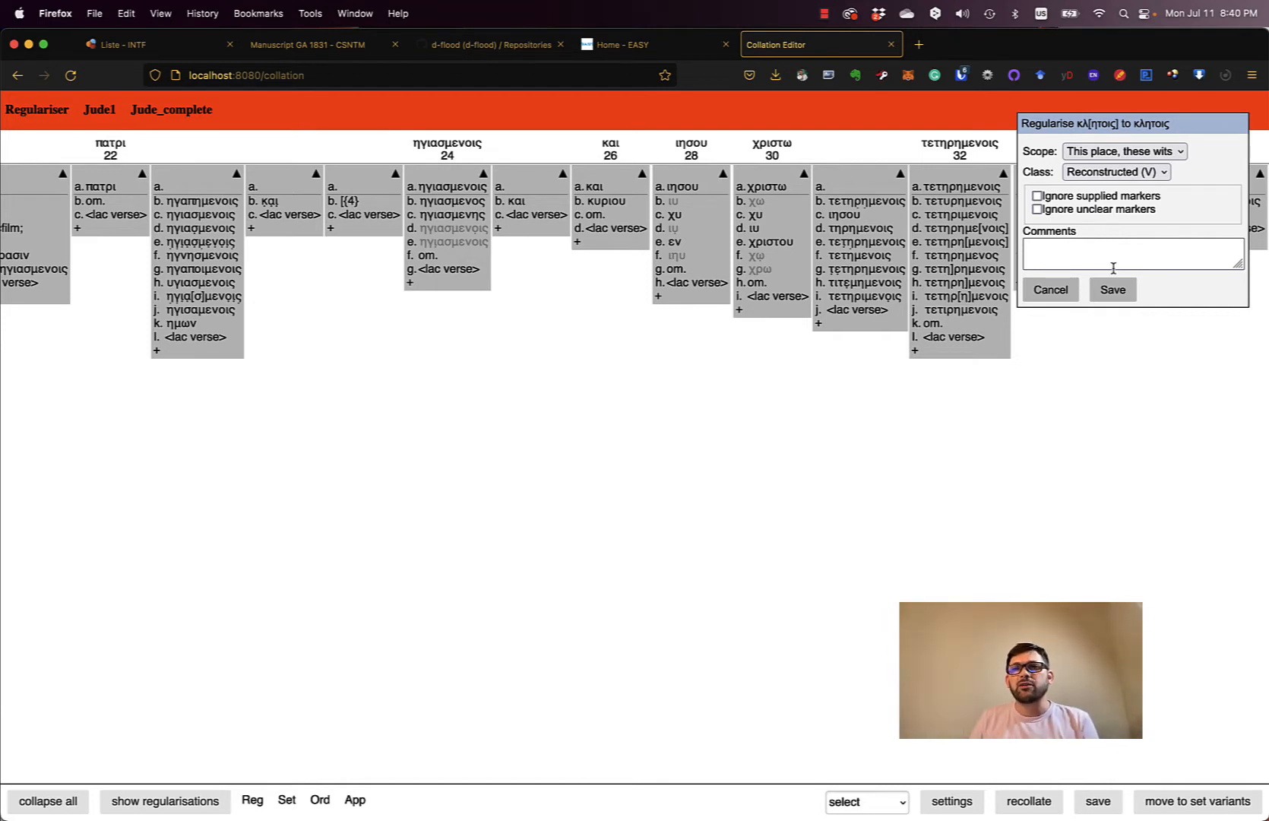
click(1118, 292)
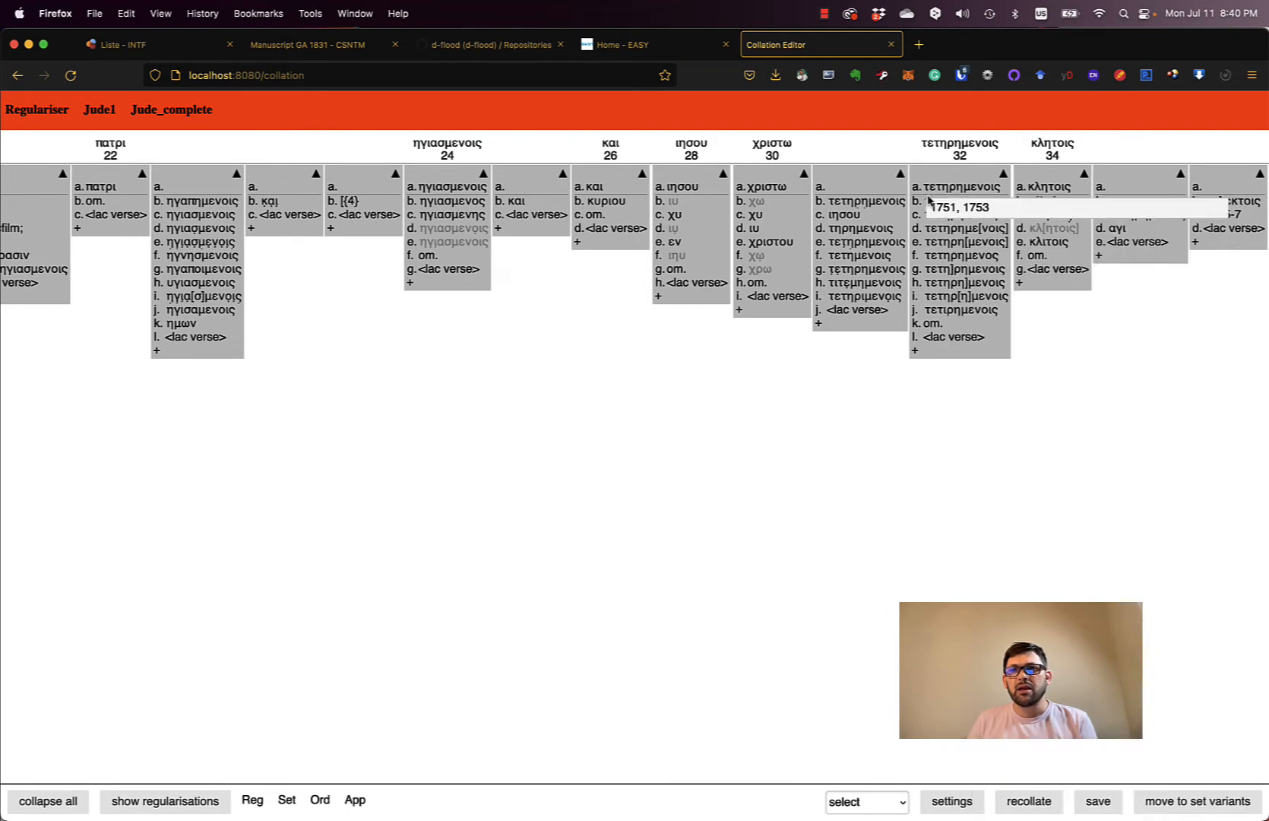
scroll(1062, 356, left, 10)
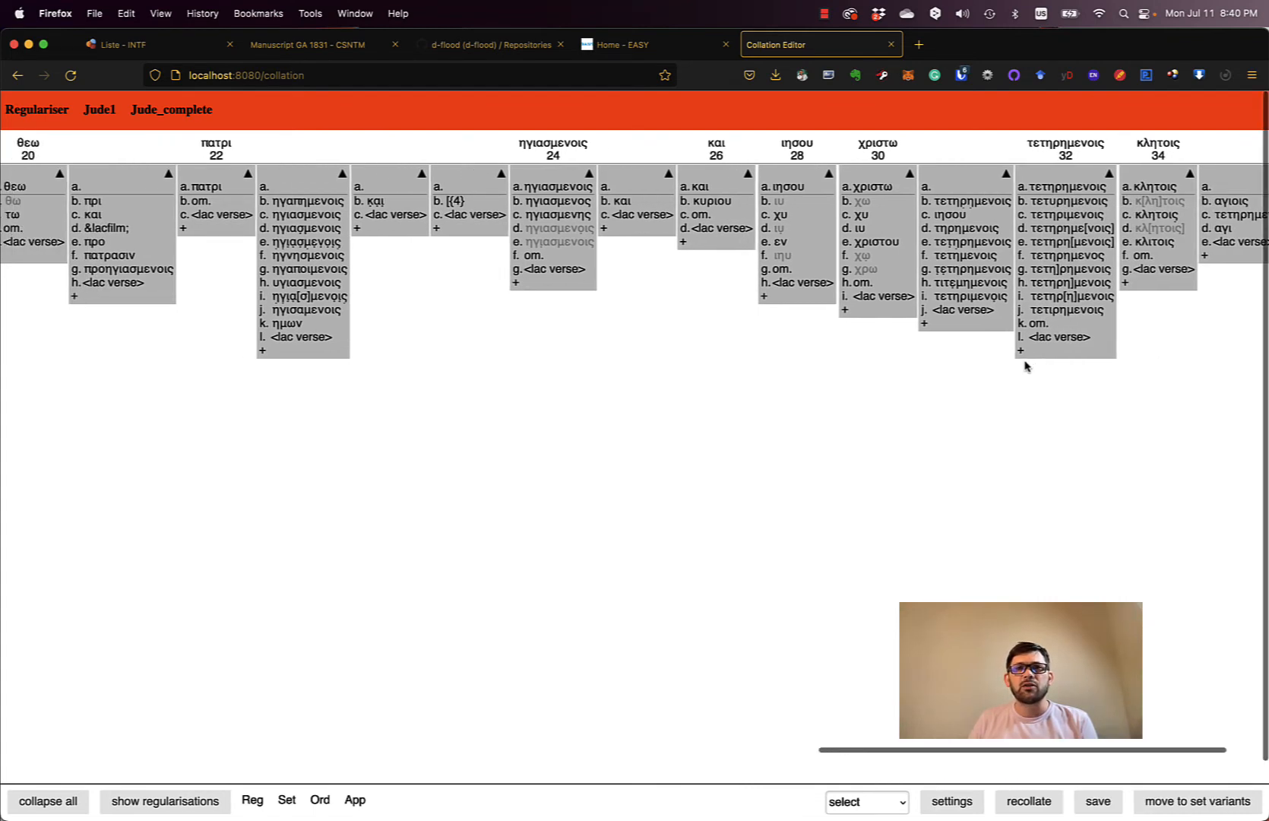
- Regularise αδελφ[ος] to αδελφος in unit 10 as Reconstructed (V)
scroll(1020, 365, left, 10)
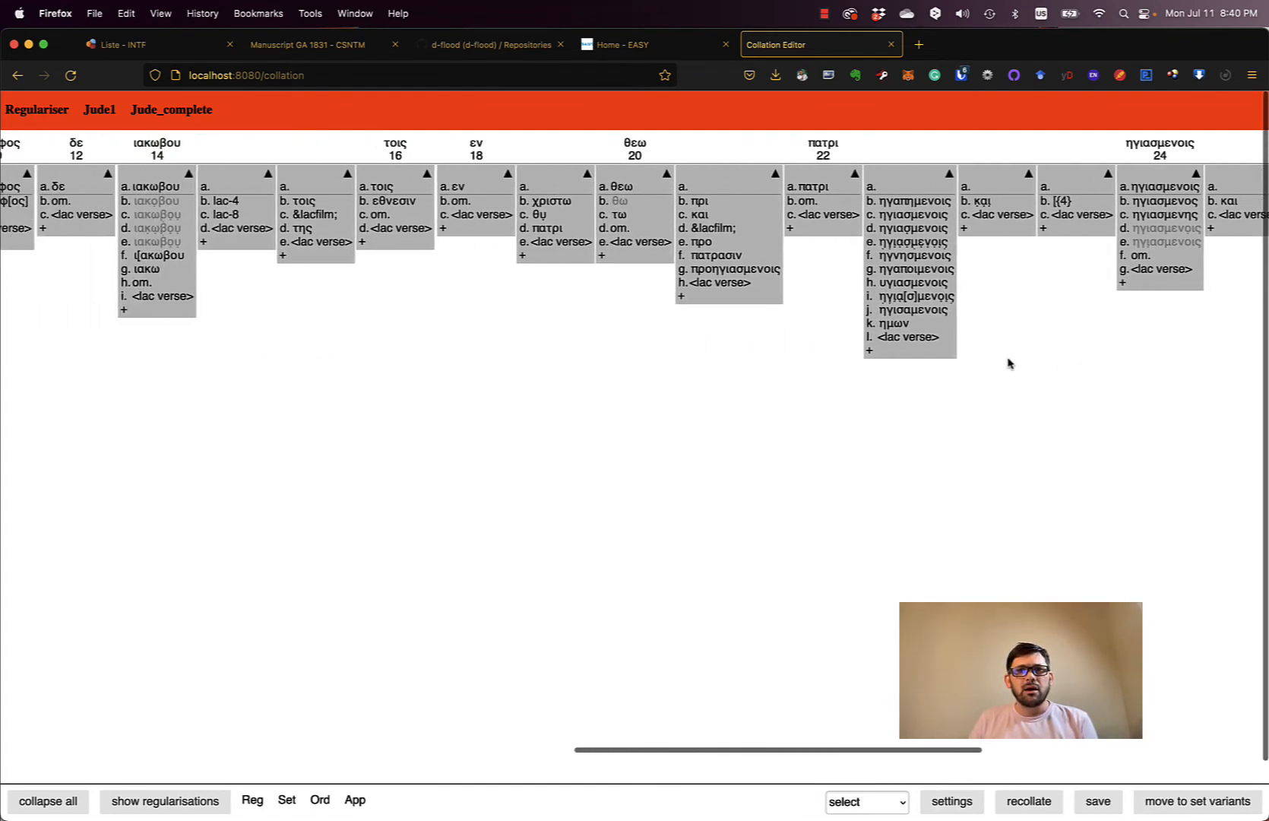
scroll(1009, 364, left, 4)
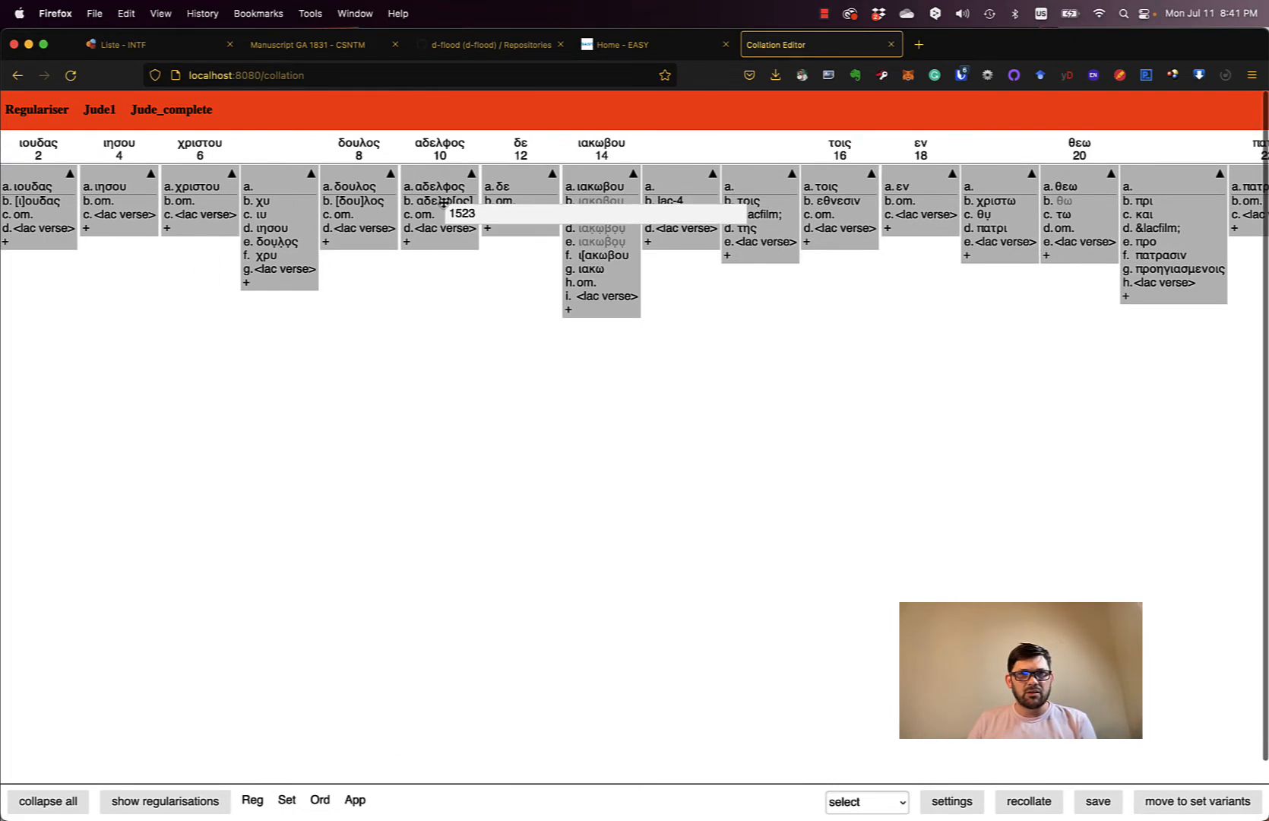
drag(443, 201, 445, 188)
click(503, 172)
click(485, 192)
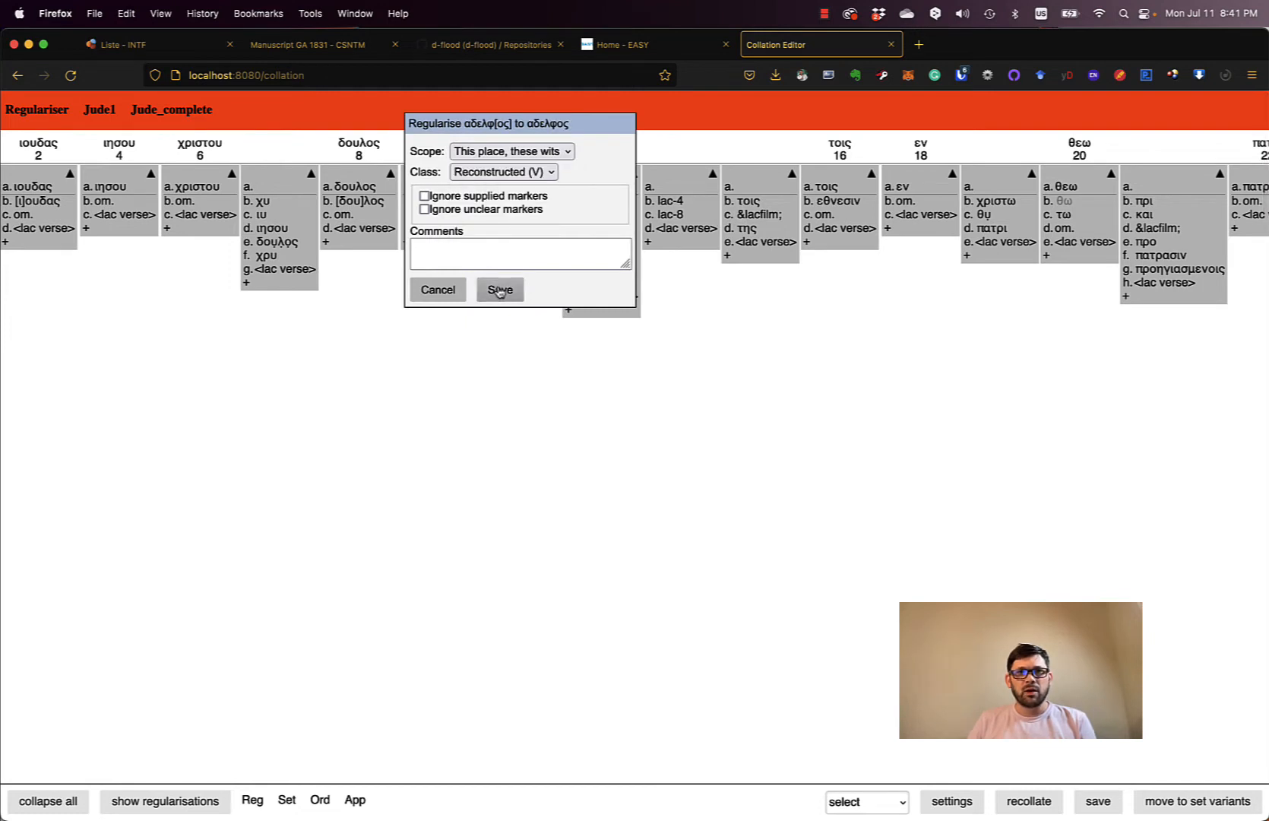
click(500, 290)
- Regularise [δου]λος to δουλος in unit 8 as Reconstructed (V)
drag(357, 202, 359, 187)
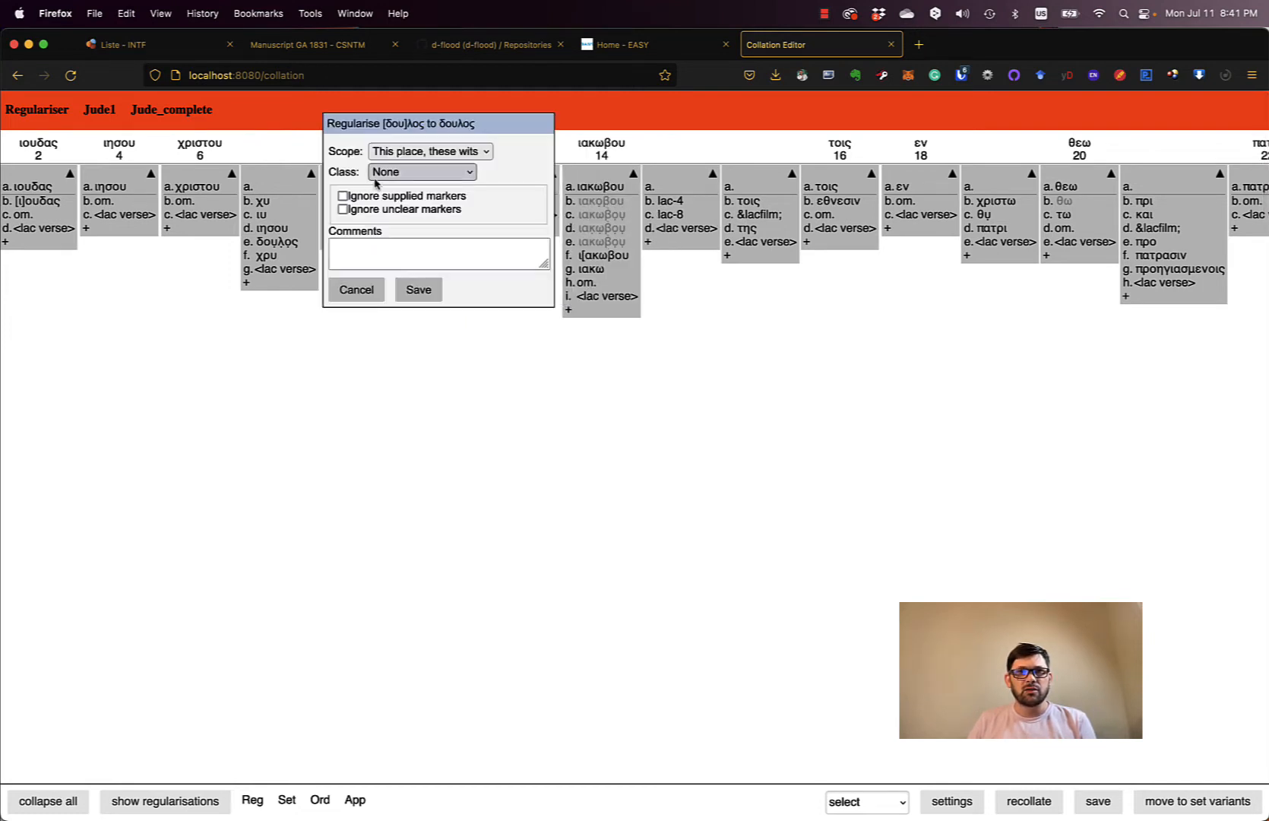
click(406, 173)
click(425, 191)
click(418, 290)
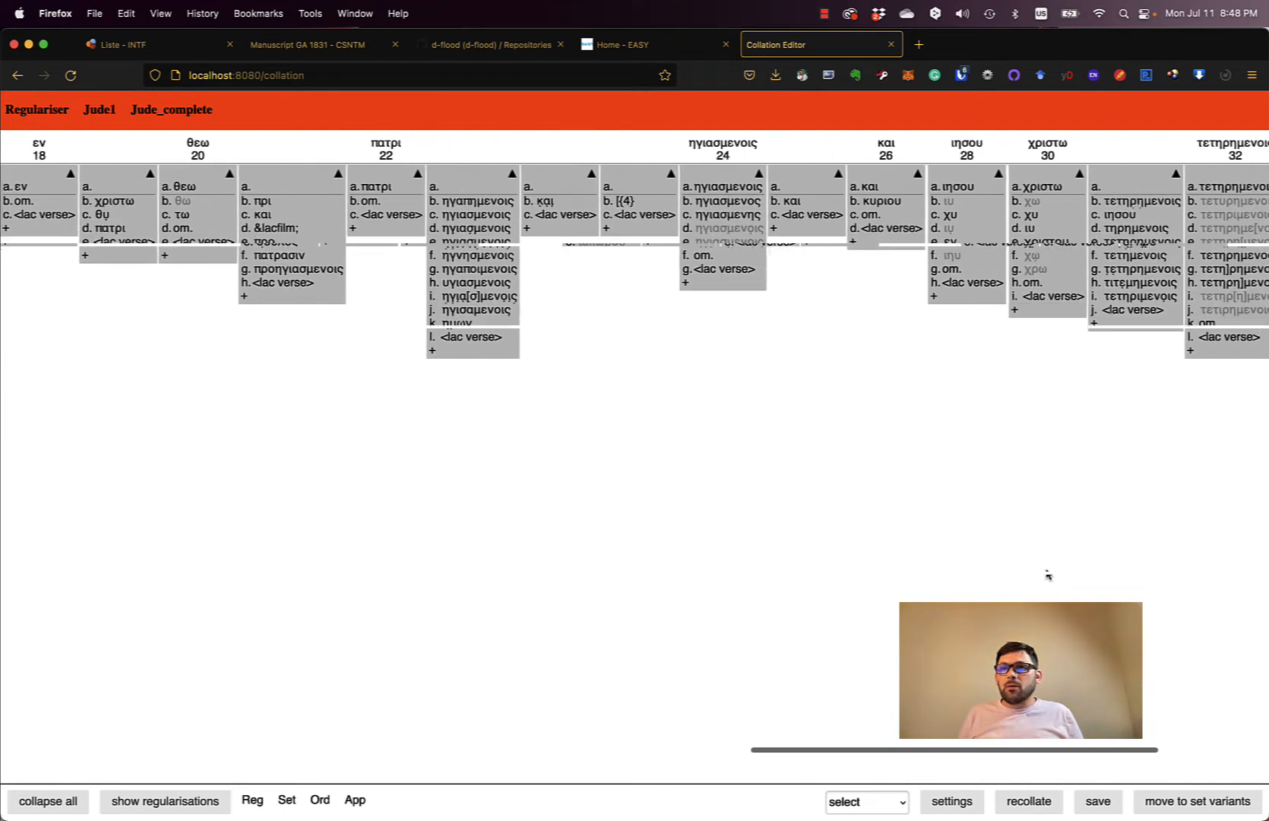
scroll(1043, 574, right, 3)
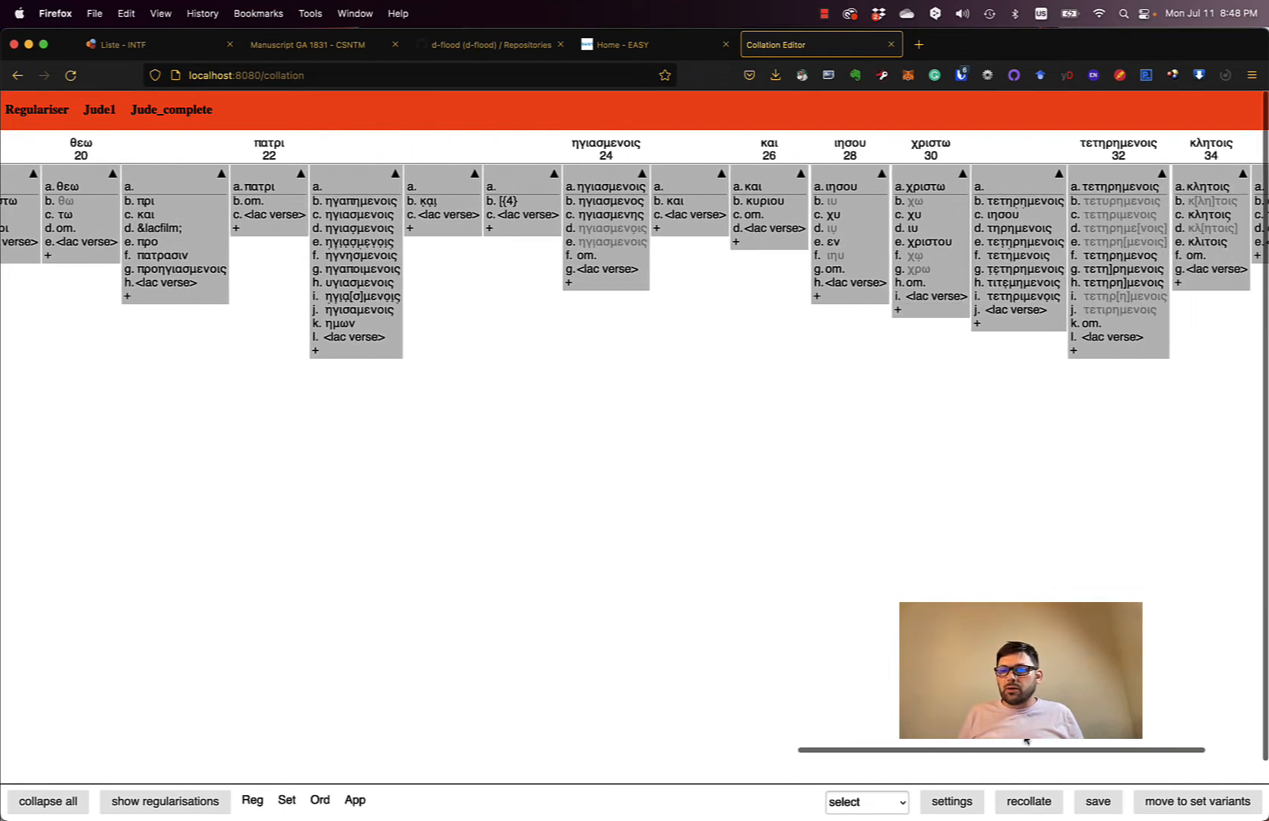
- Recollate the Jude text with the new regularisations and save the collation
click(1026, 803)
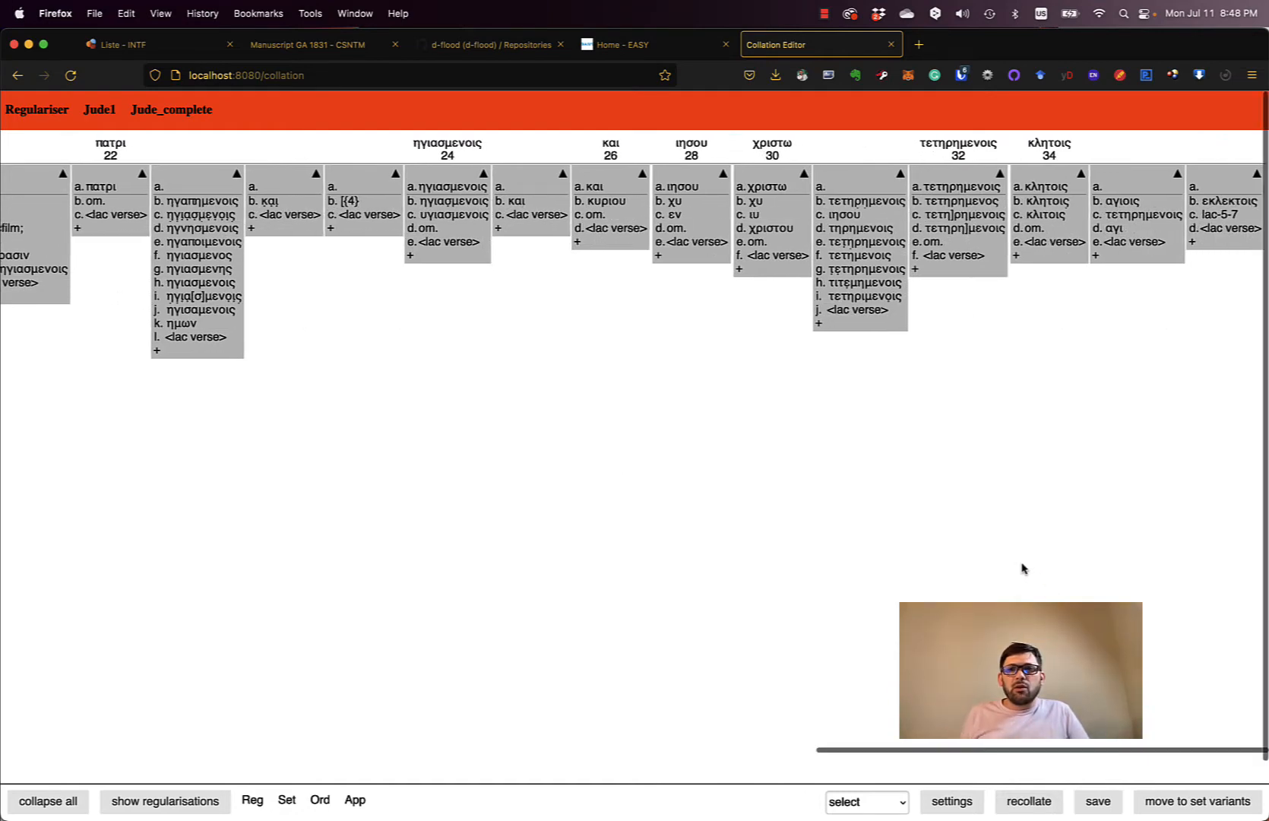
scroll(1035, 570, left, 5)
scroll(1028, 569, left, 5)
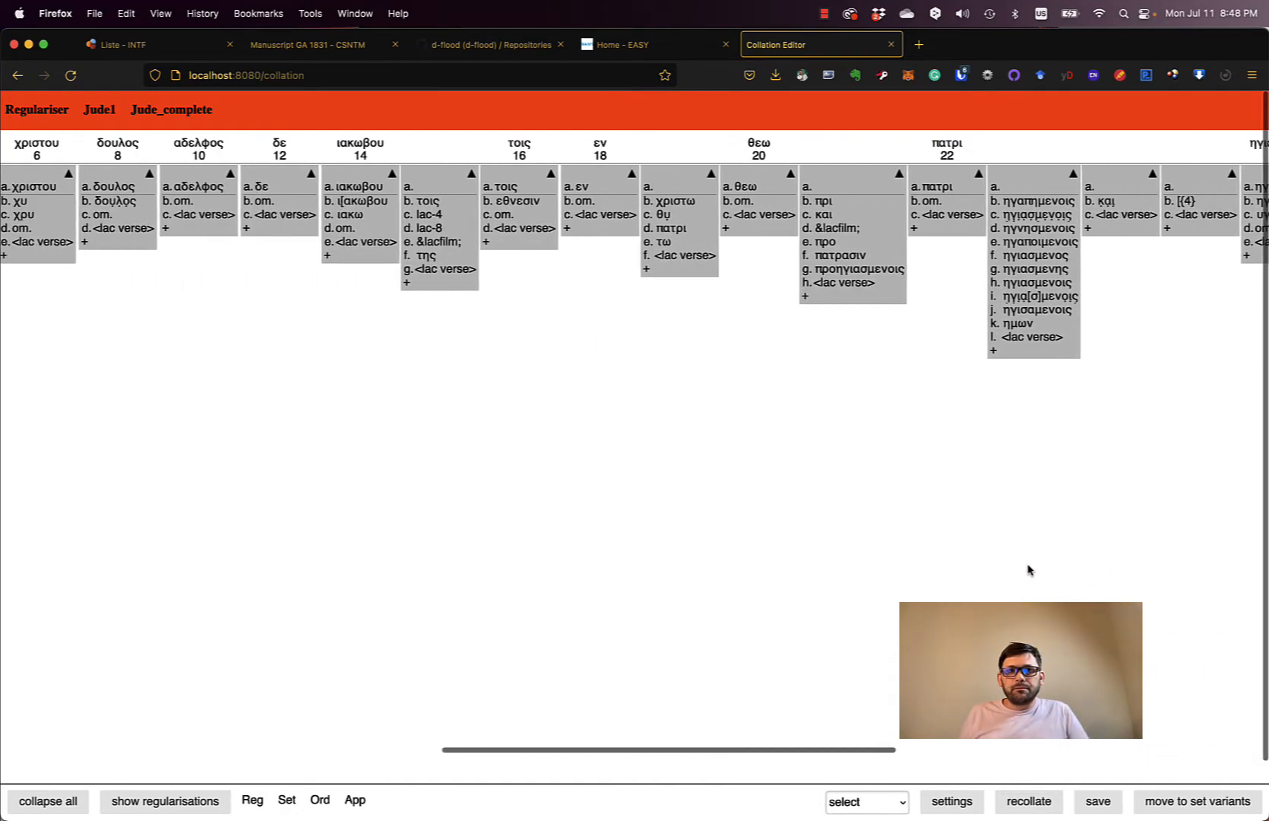
click(1082, 798)
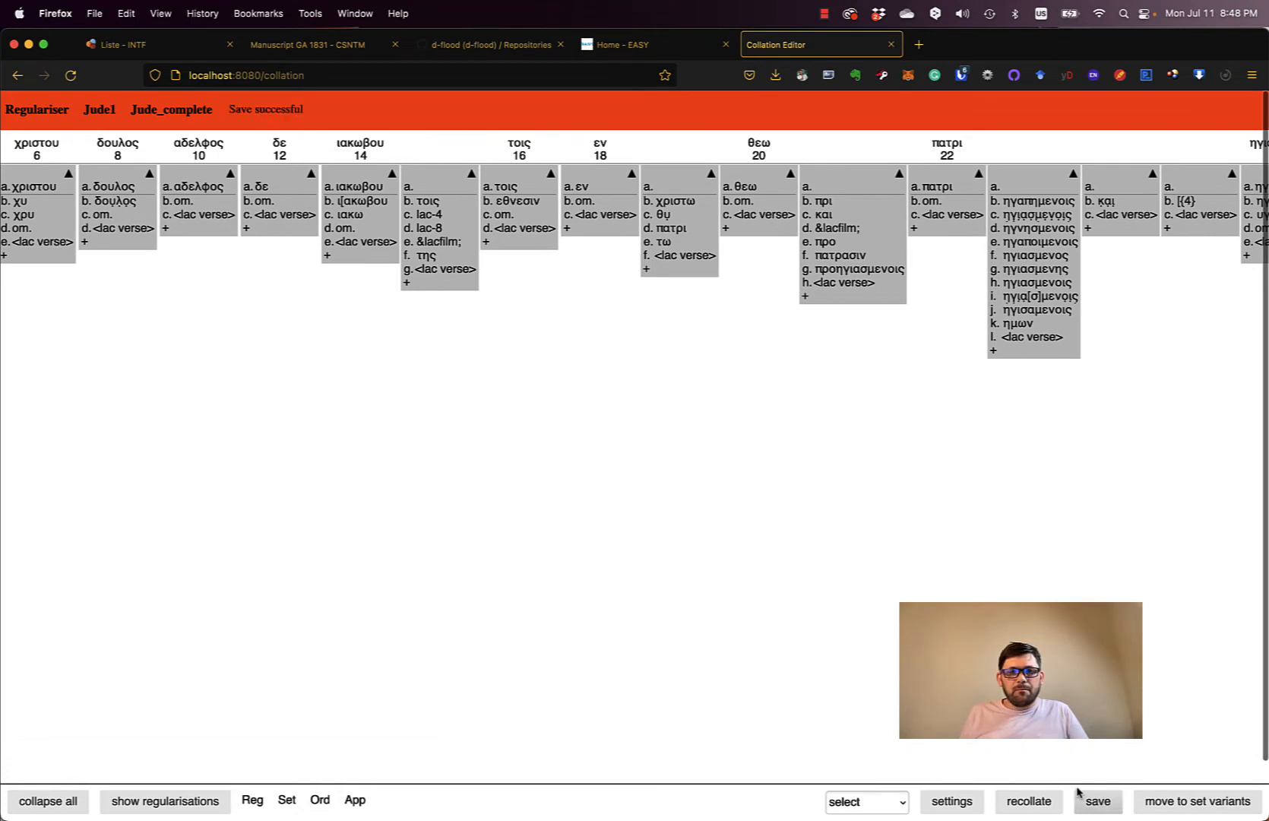
- Advance the Jude collation to Set Variants and scroll through its variant units
click(1199, 804)
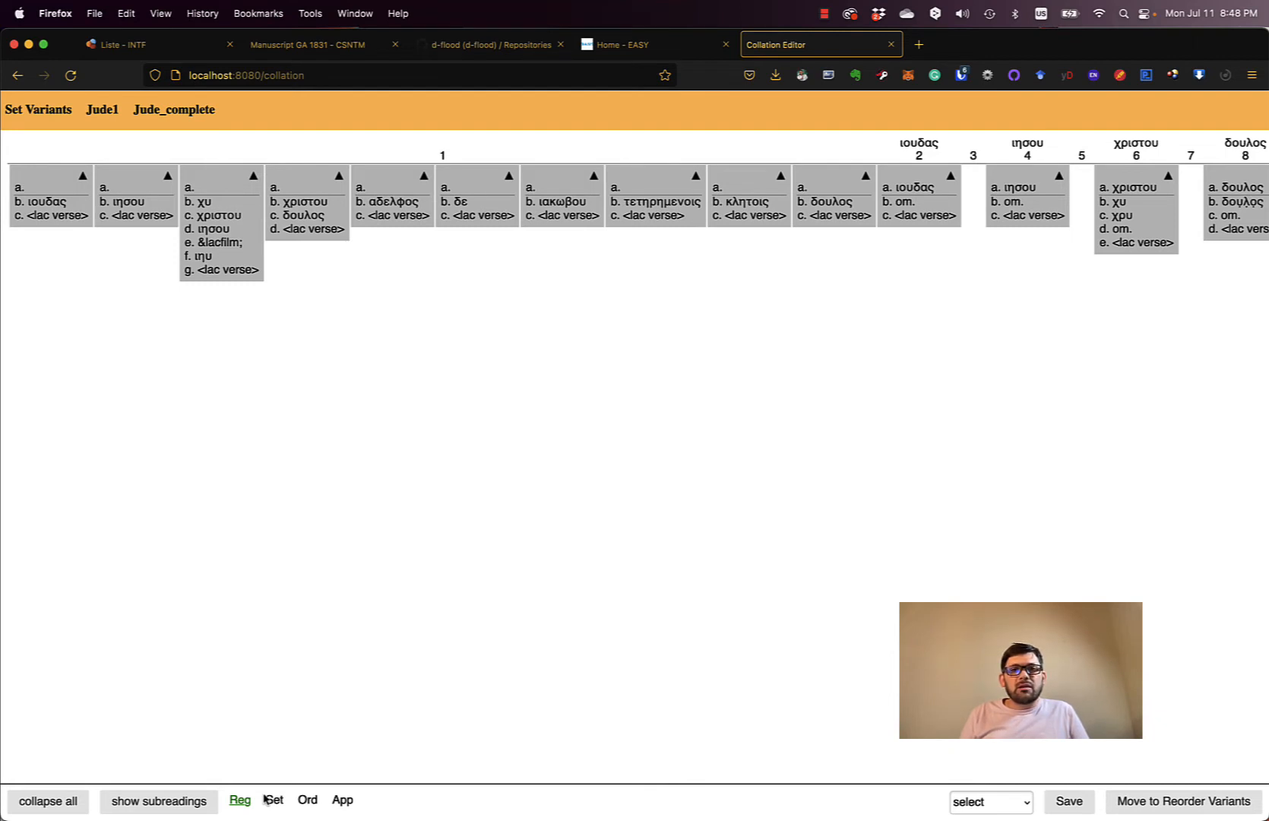
scroll(726, 418, right, 15)
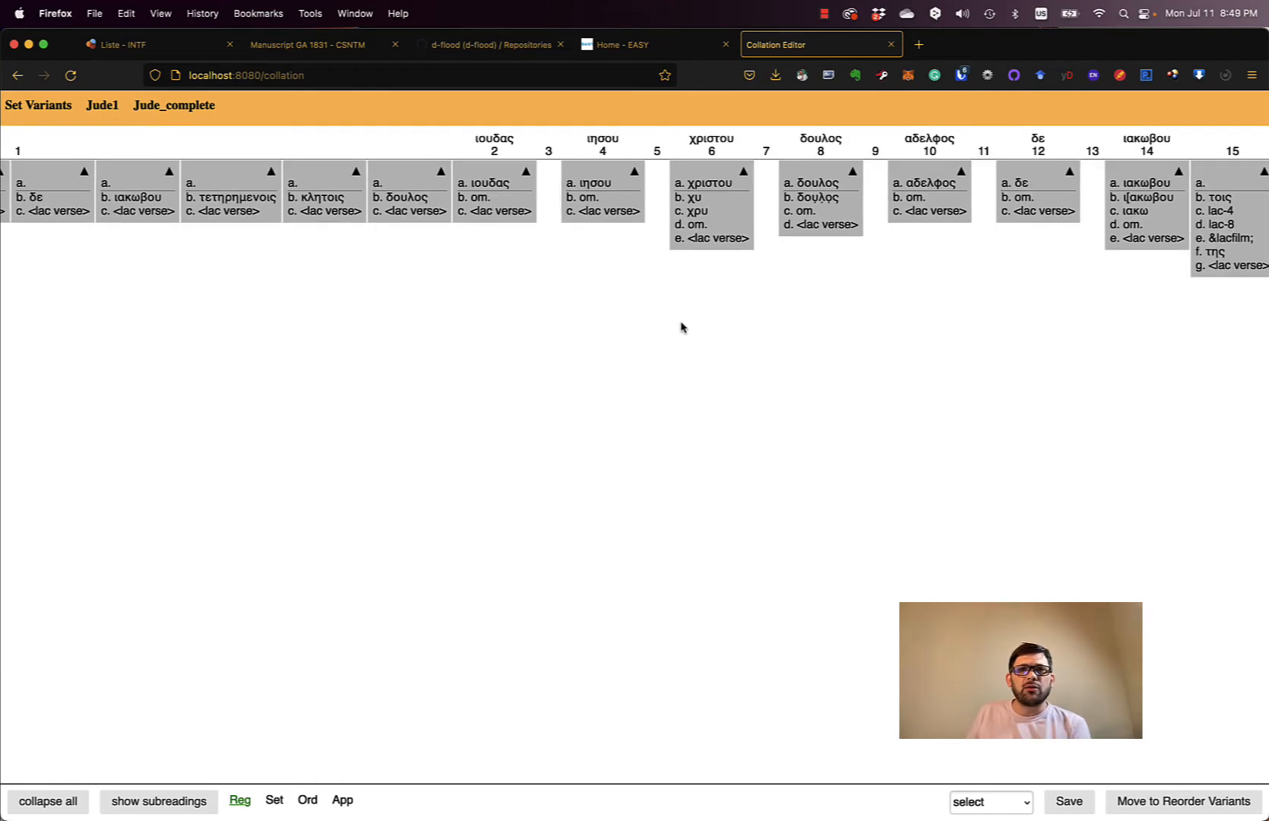
scroll(681, 328, left, 2)
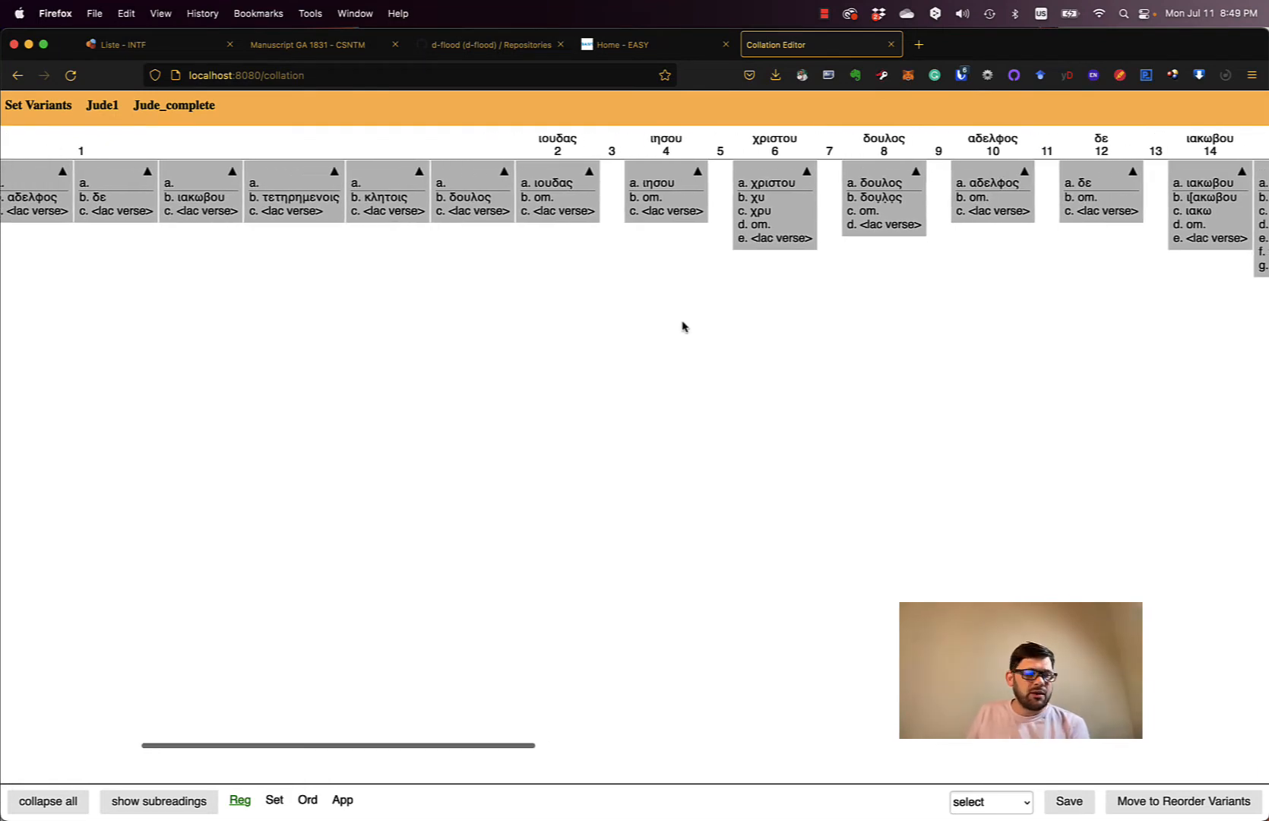
scroll(682, 327, right, 1)
scroll(683, 324, right, 2)
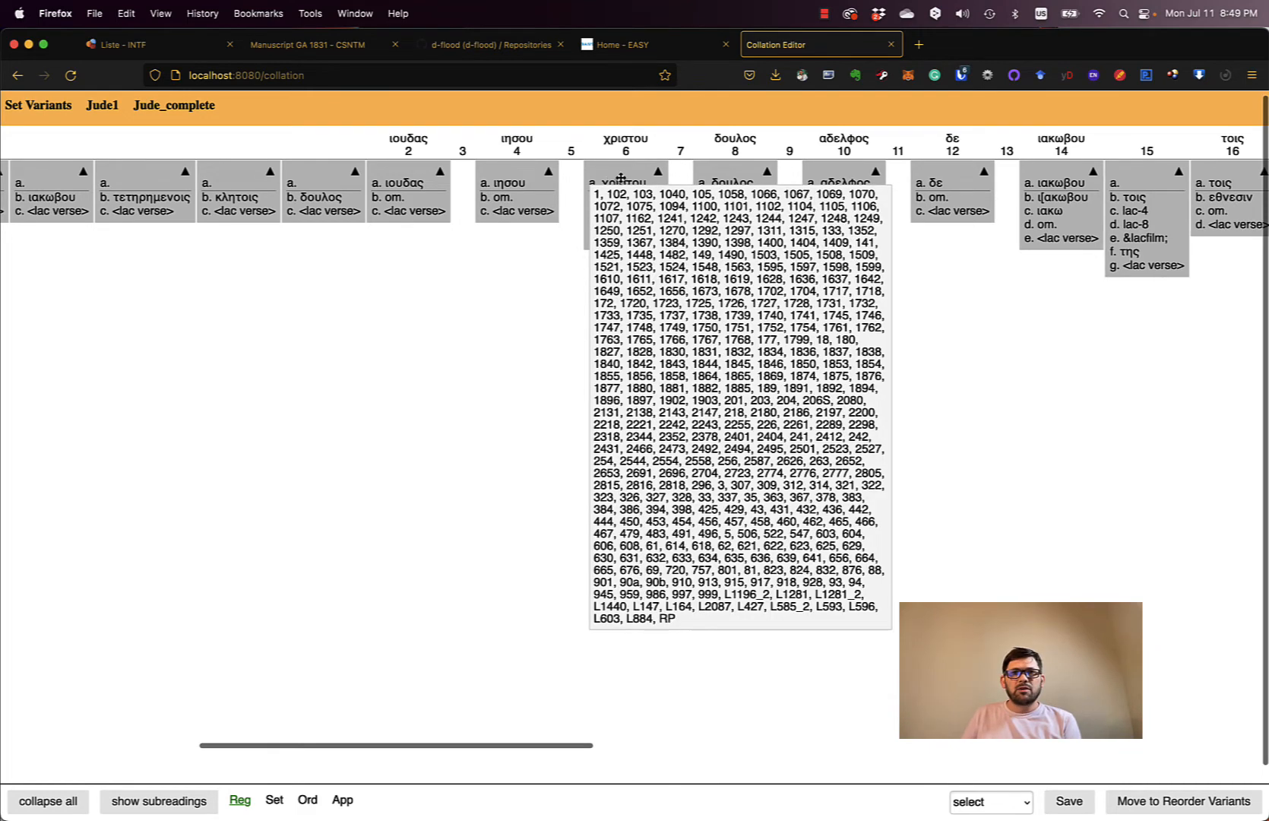
- Join the χριστου and δουλος units onto the ιησου unit
drag(620, 177, 520, 181)
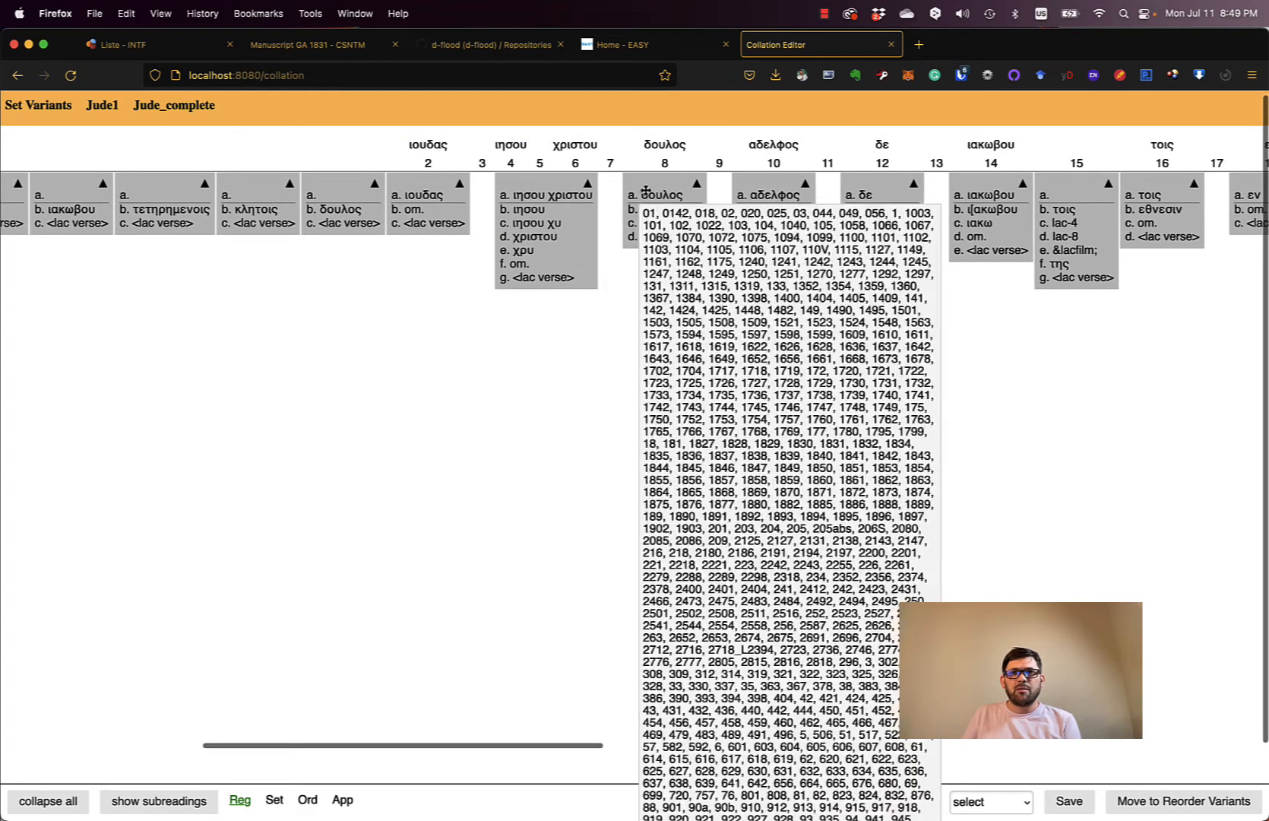
drag(655, 188, 532, 189)
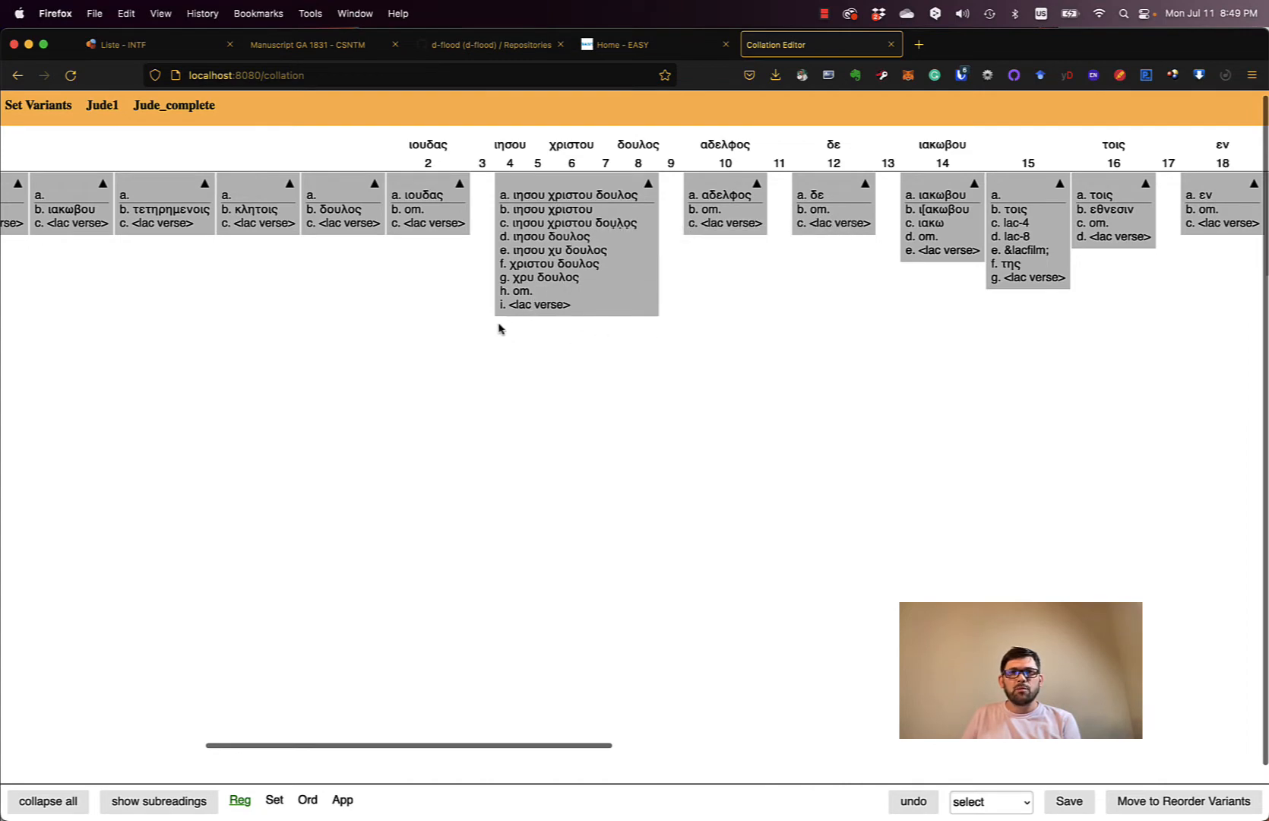
scroll(499, 329, left, 10)
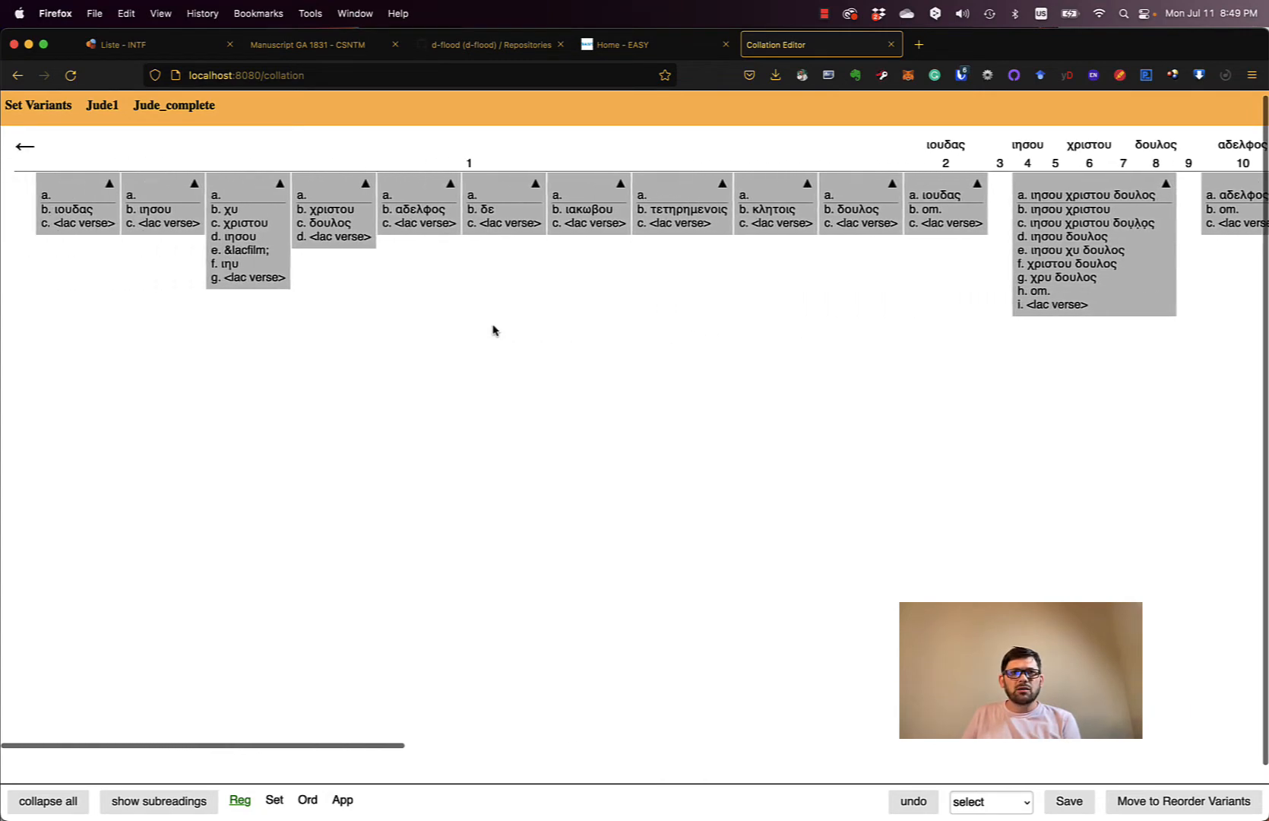
scroll(493, 330, right, 1)
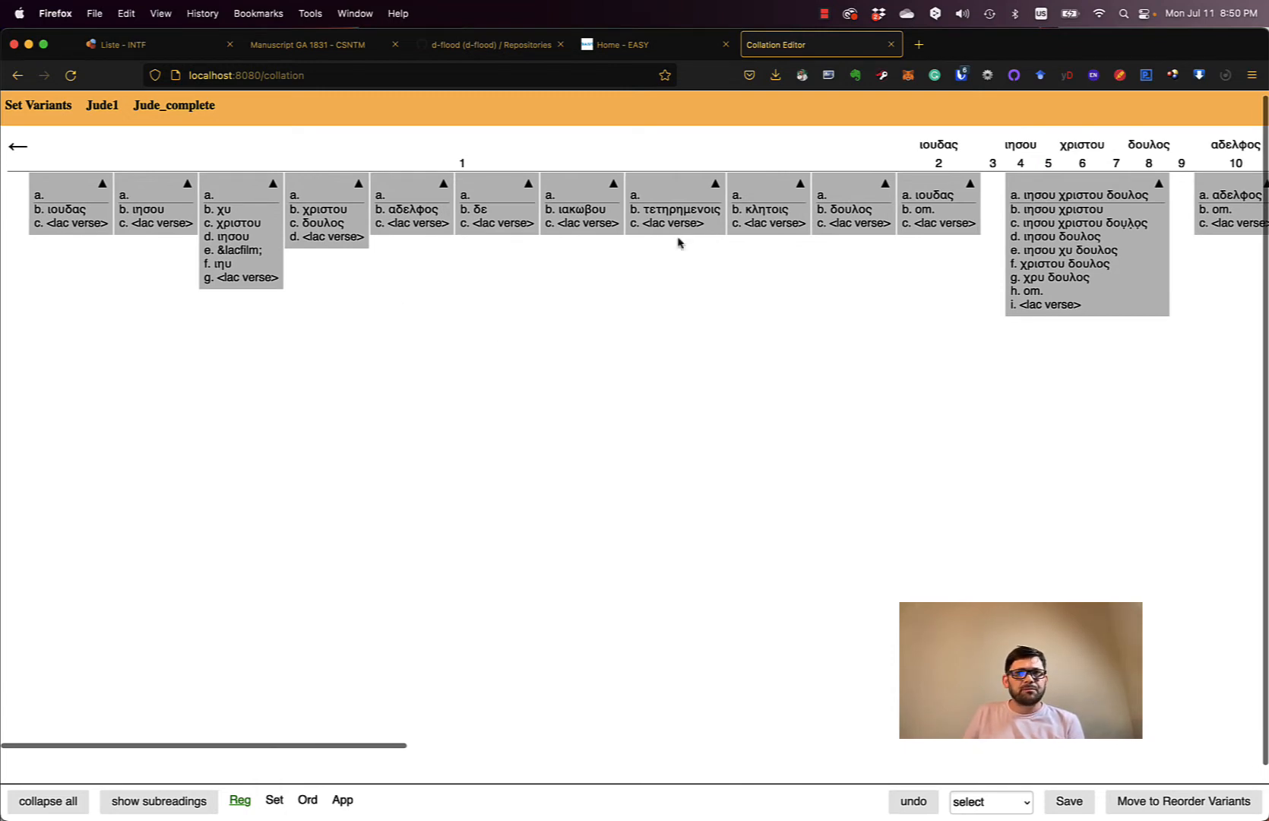
mouse_move(576, 221)
mouse_move(158, 213)
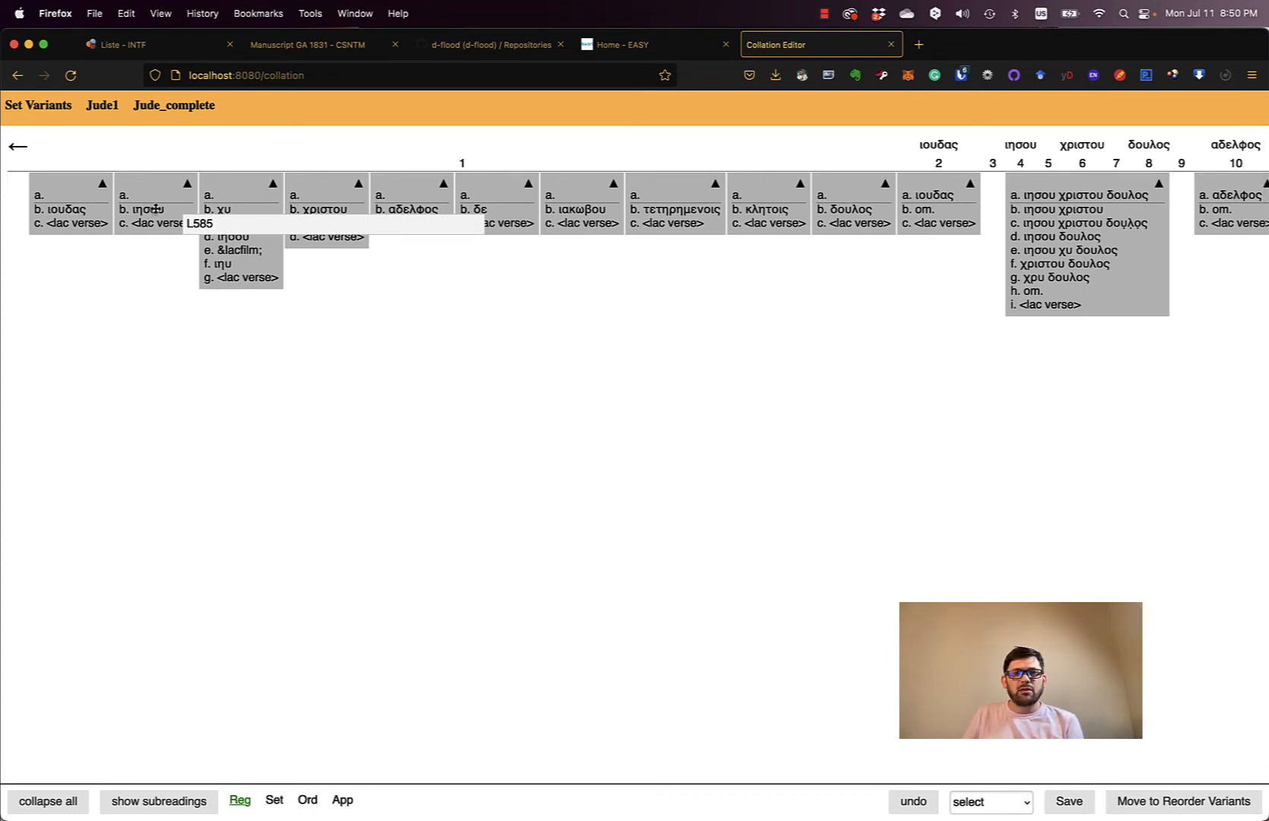
- Merge ιησου, χυ, αδελφος, δε ιακωβου, τετηρημενοις, κλητοις and δουλος units into unit 1
drag(155, 209, 95, 219)
mouse_move(166, 238)
mouse_down()
mouse_move(107, 254)
mouse_move(143, 237)
mouse_up()
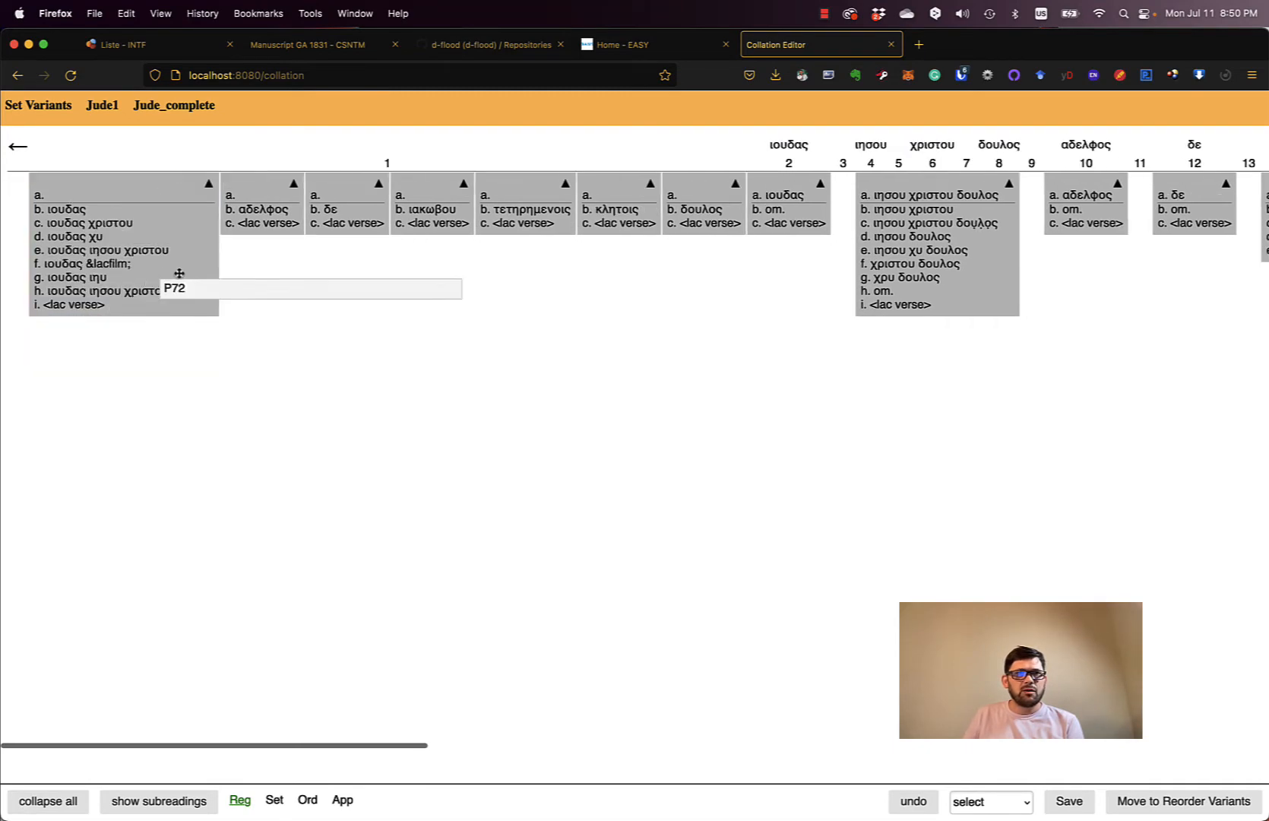
drag(246, 220, 192, 226)
drag(289, 219, 255, 226)
drag(349, 218, 305, 213)
drag(454, 217, 359, 226)
drag(503, 228, 445, 250)
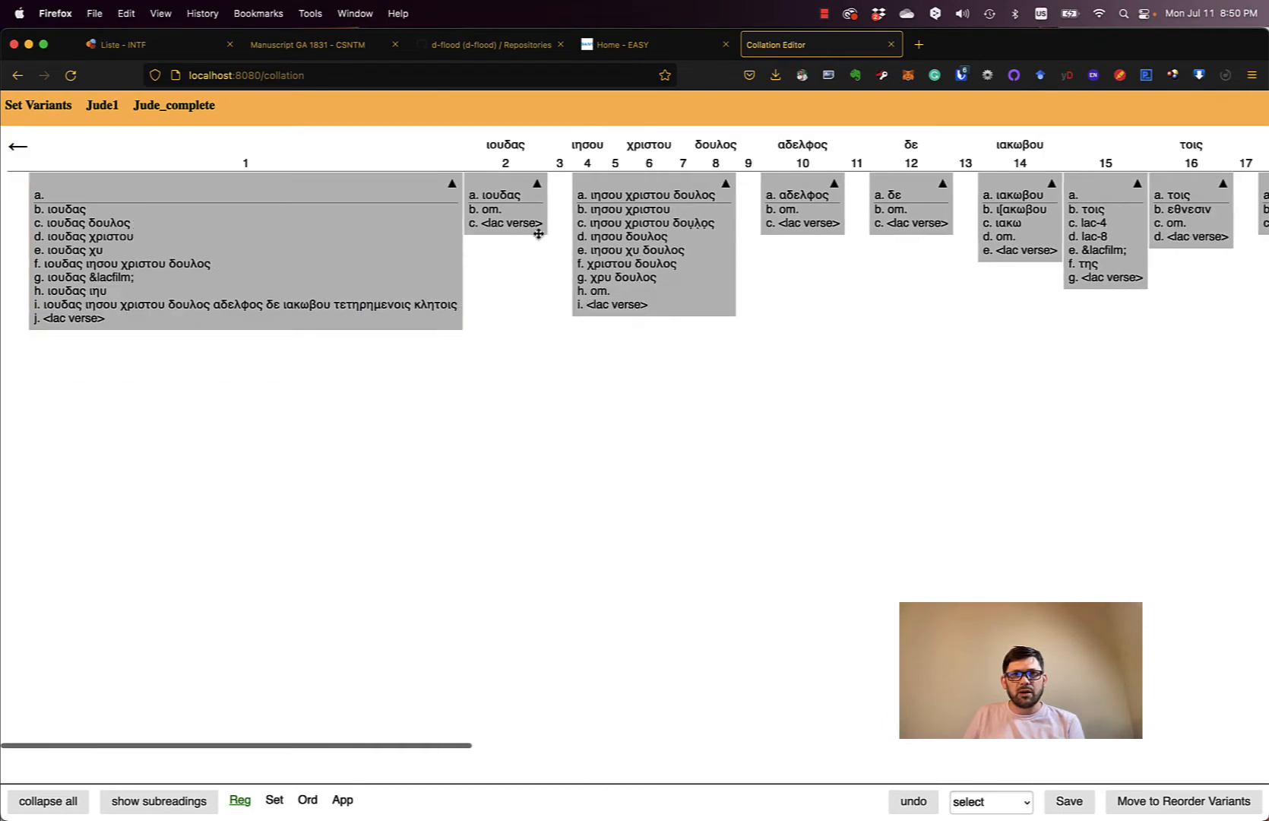
drag(539, 230, 106, 218)
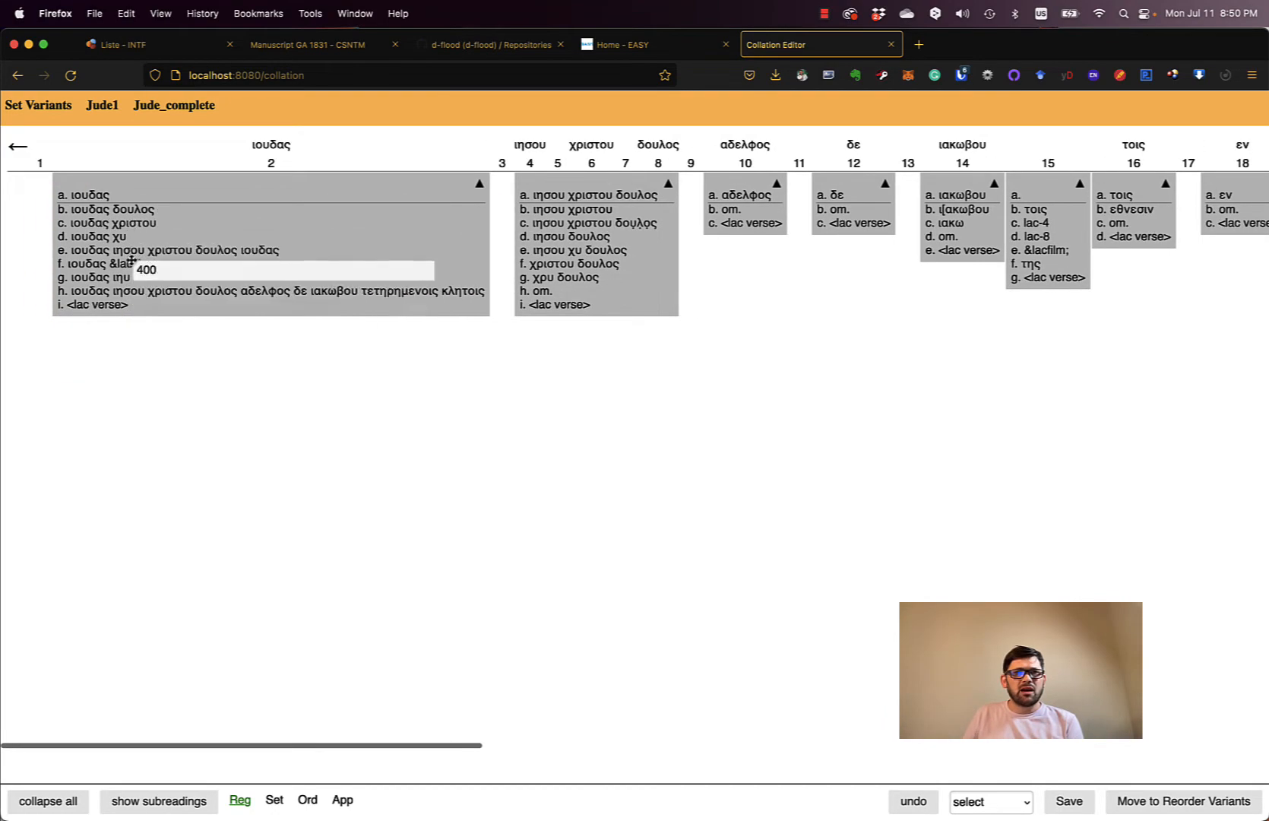
right_click(299, 231)
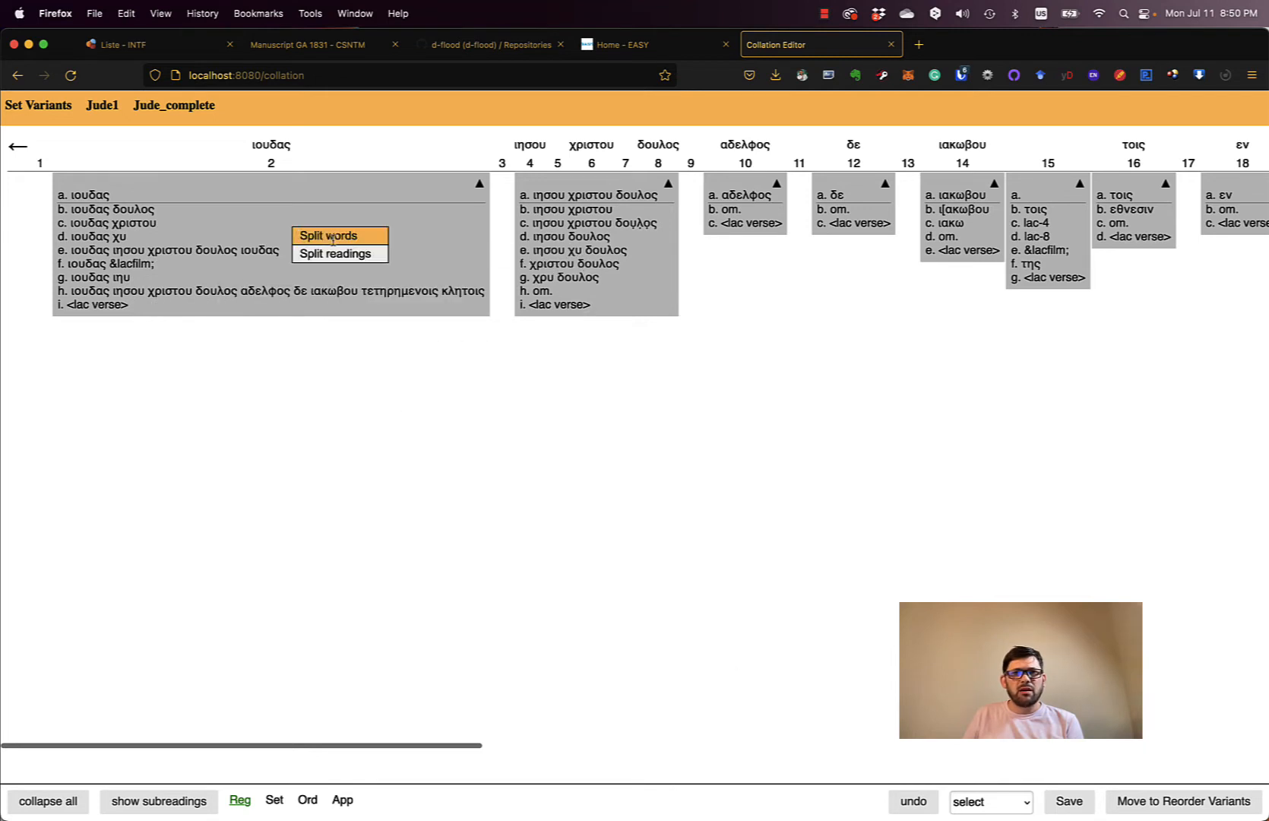
right_click(237, 217)
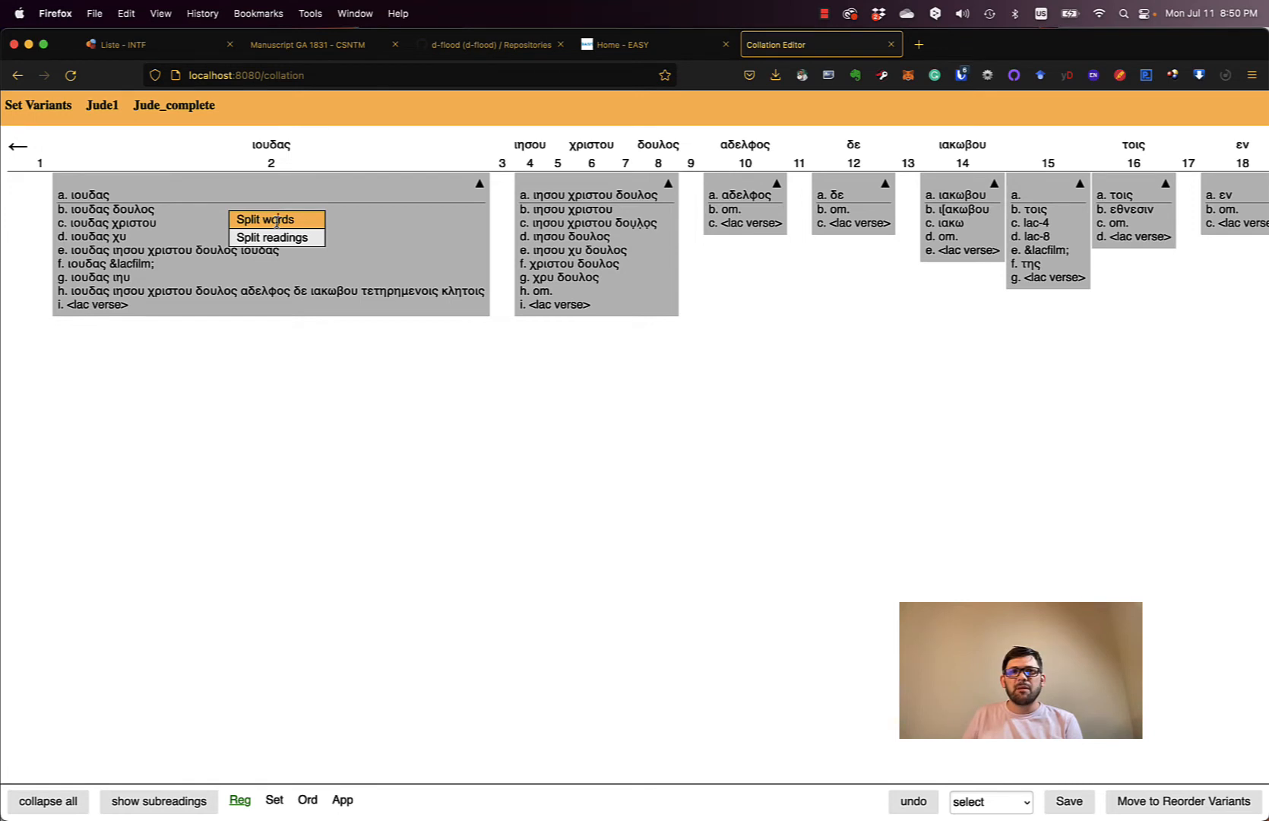
- Split ιουδας off, then regroup δε, ιακωβου, τετηρημενοις, αδελφος, δουλος and χριστου into unit 3
click(276, 219)
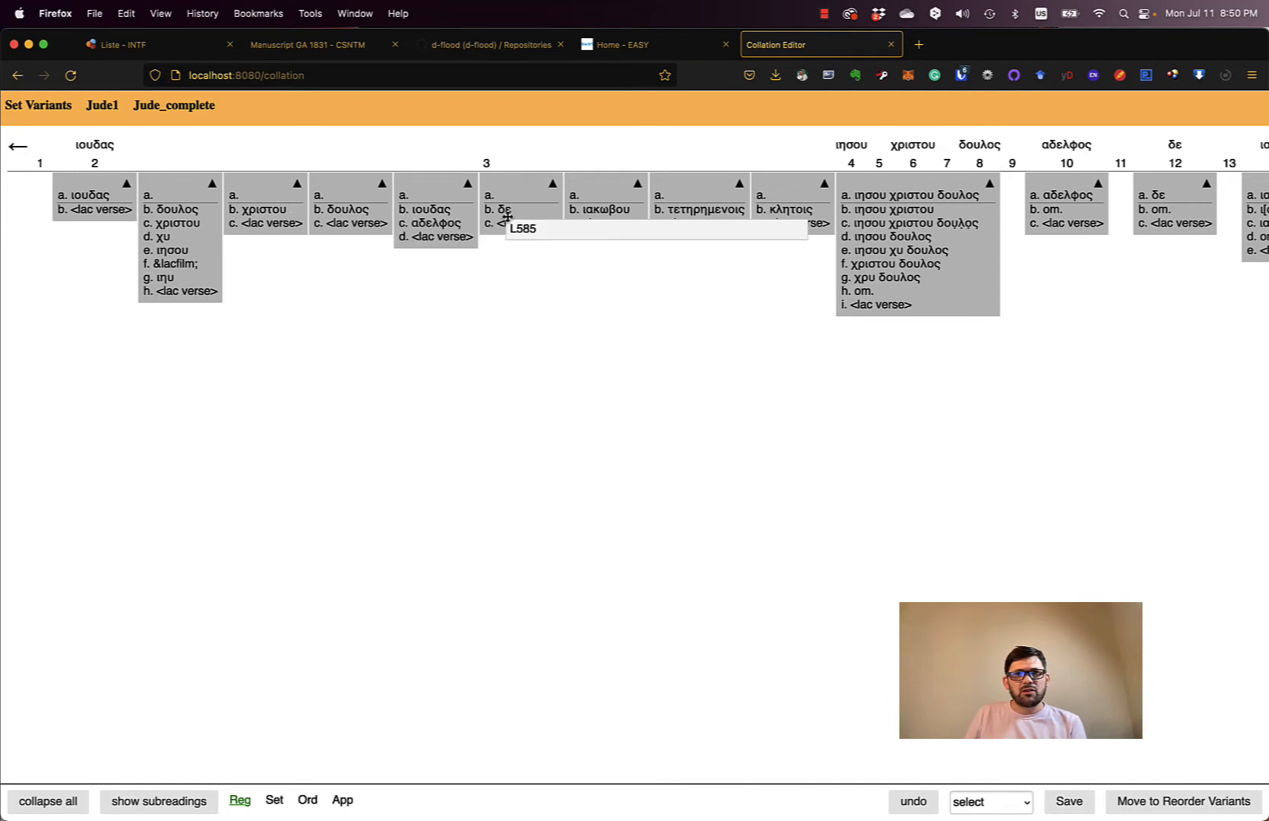
drag(503, 217, 543, 216)
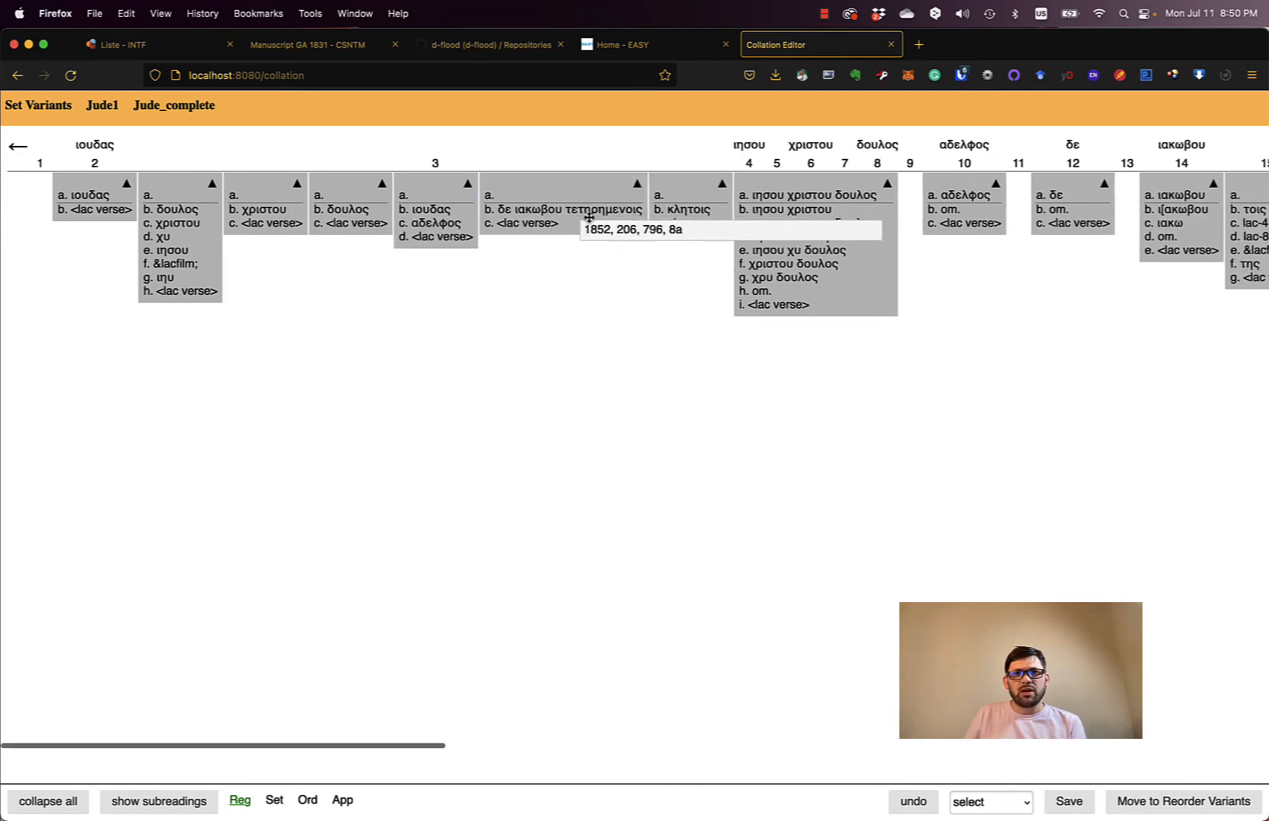
drag(672, 209, 582, 266)
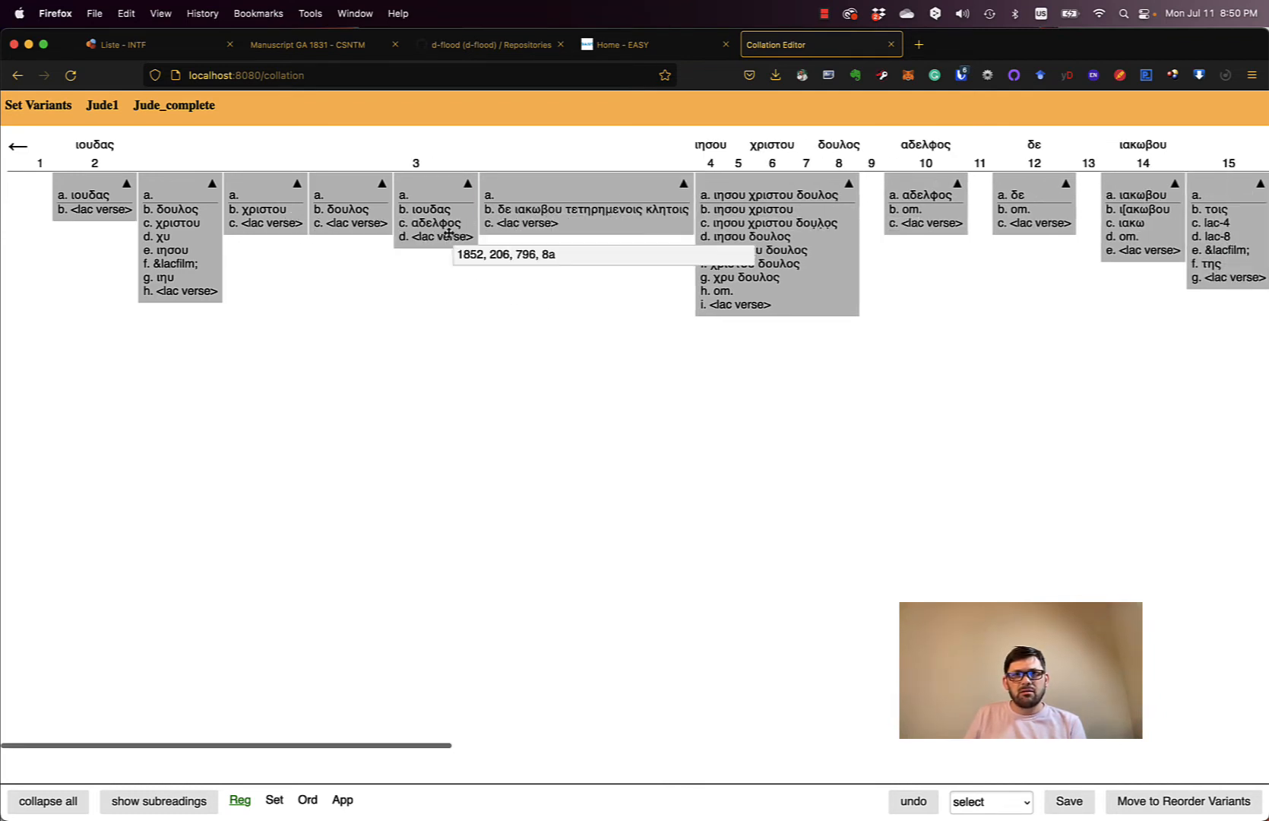
drag(449, 234, 507, 360)
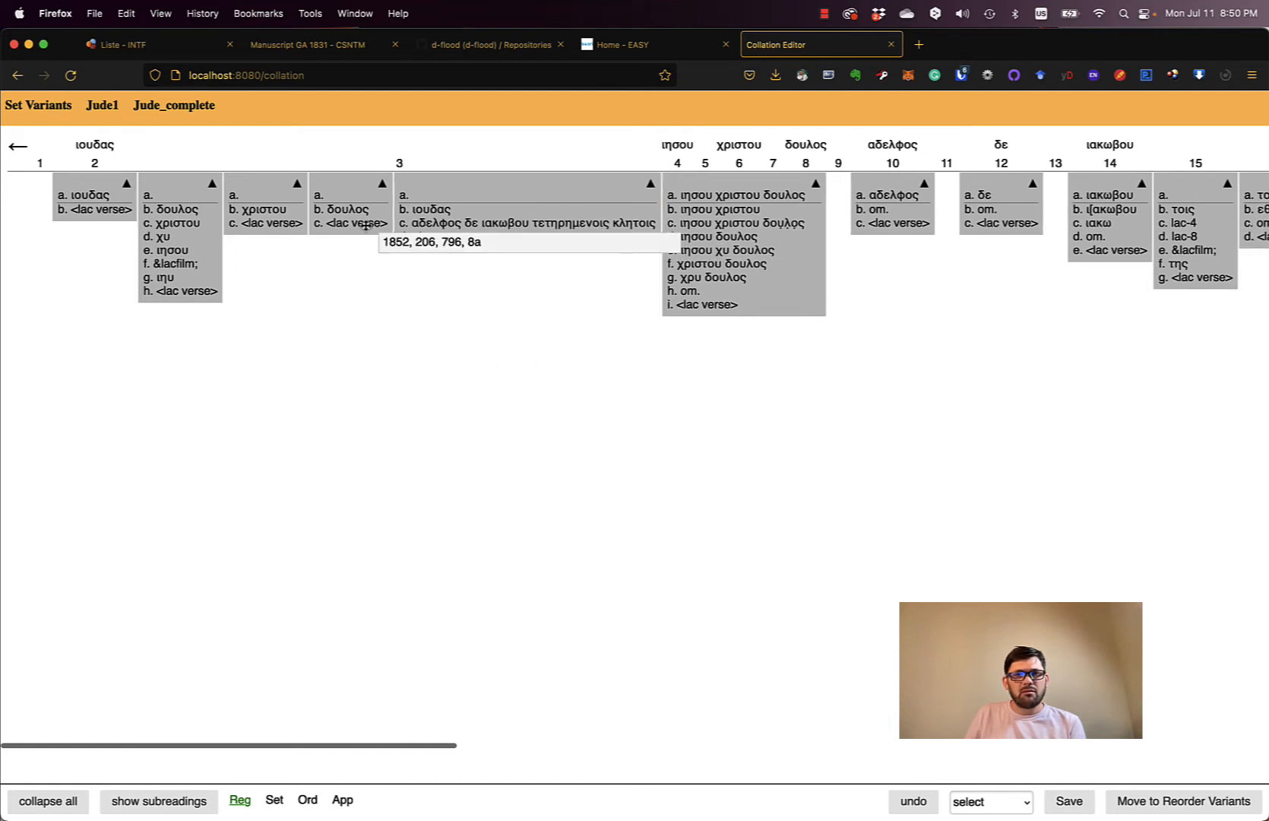
drag(368, 225, 414, 227)
drag(261, 218, 335, 221)
drag(195, 263, 266, 266)
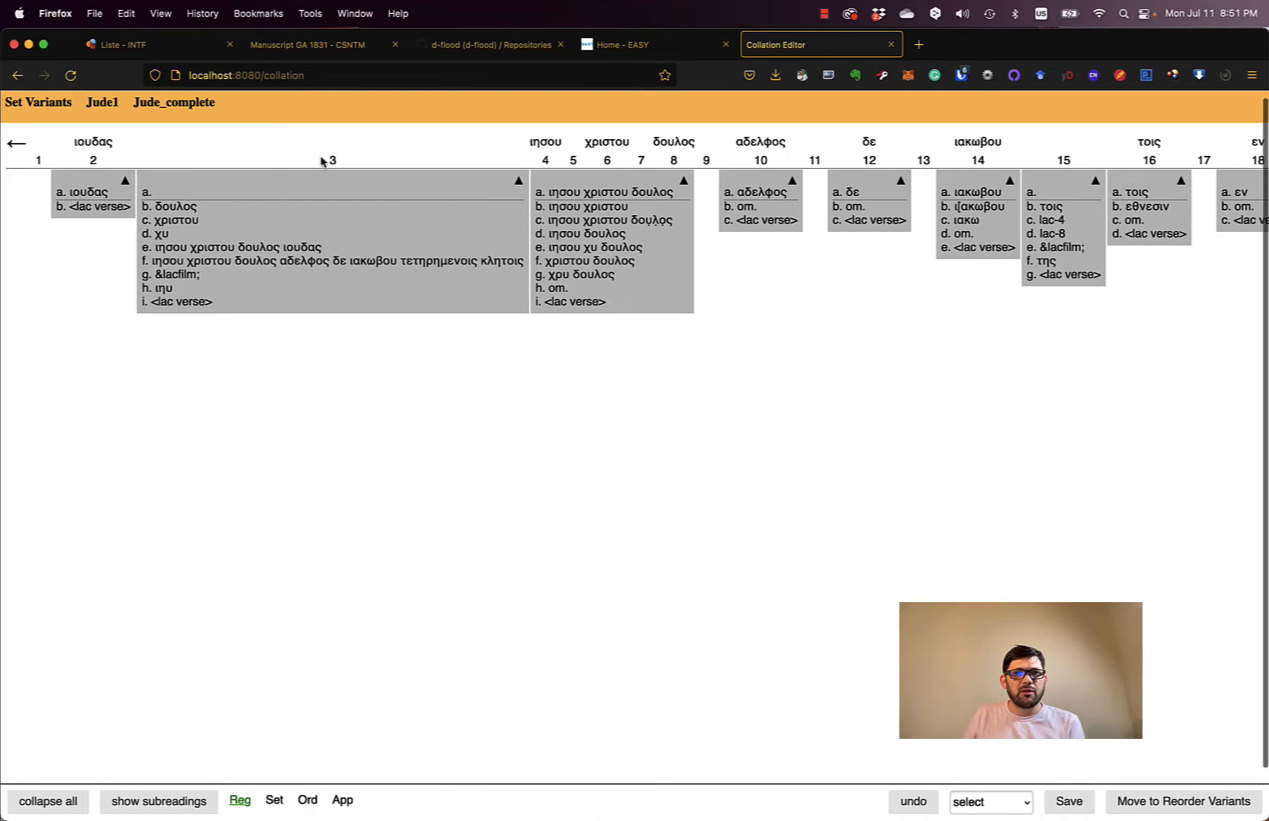
drag(312, 181, 585, 182)
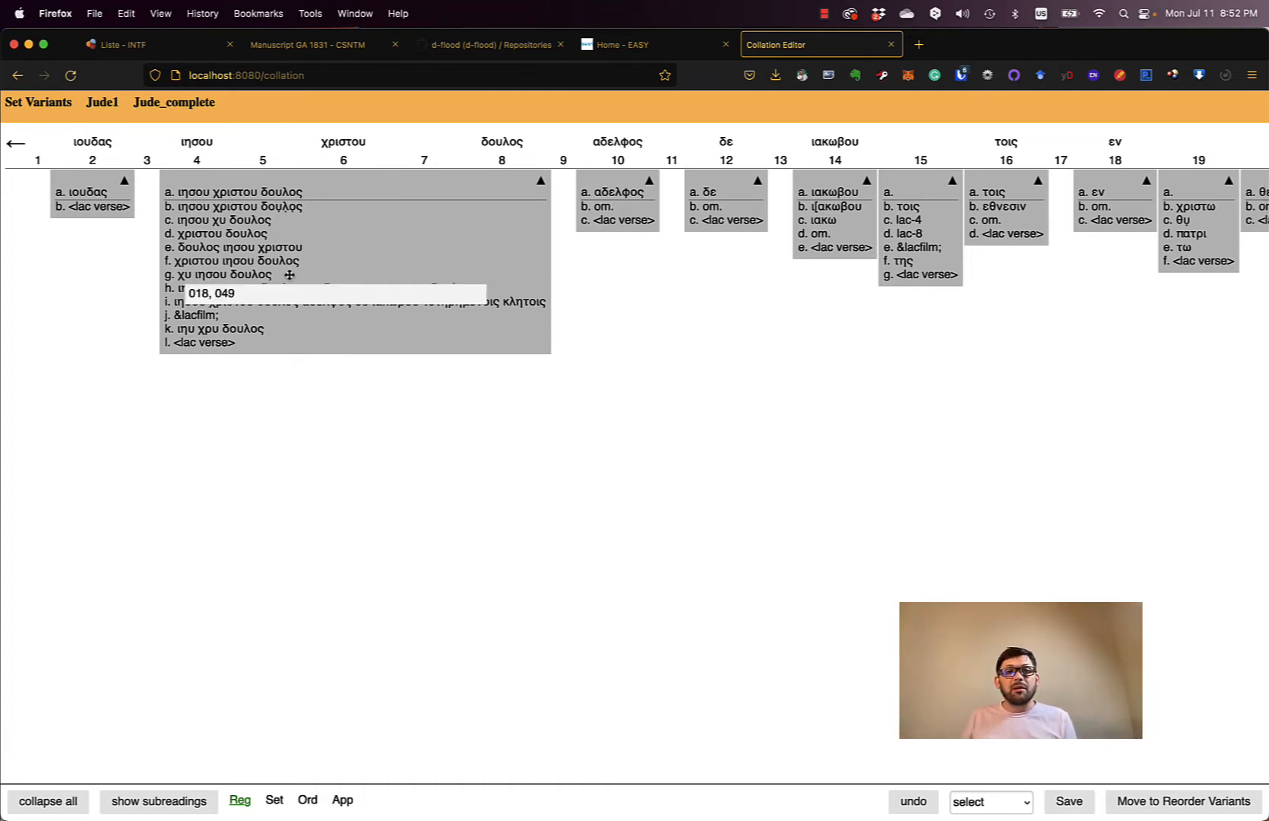
- Review the merged ιησου χριστου δουλος unit at positions 4–8 and bring up its split menu
mouse_move(206, 263)
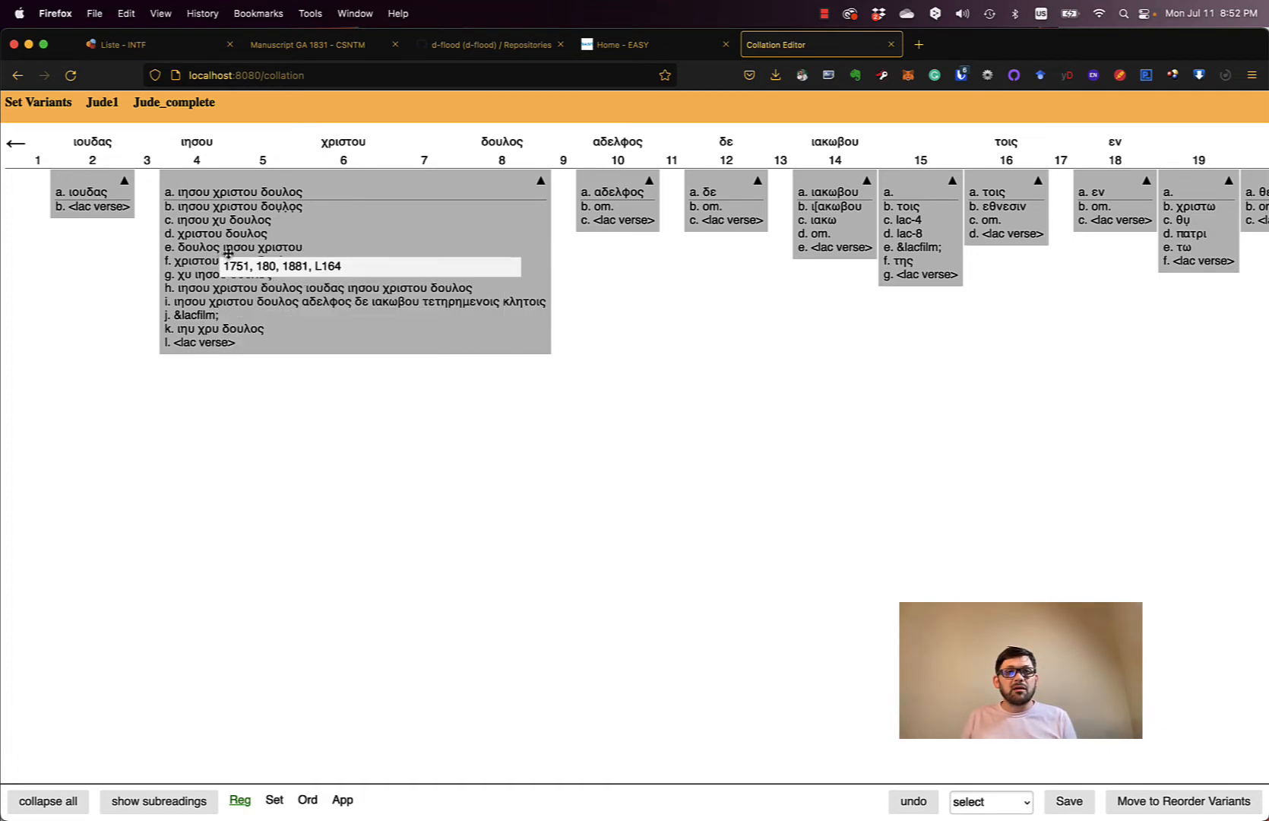
mouse_move(490, 231)
scroll(486, 243, right, 3)
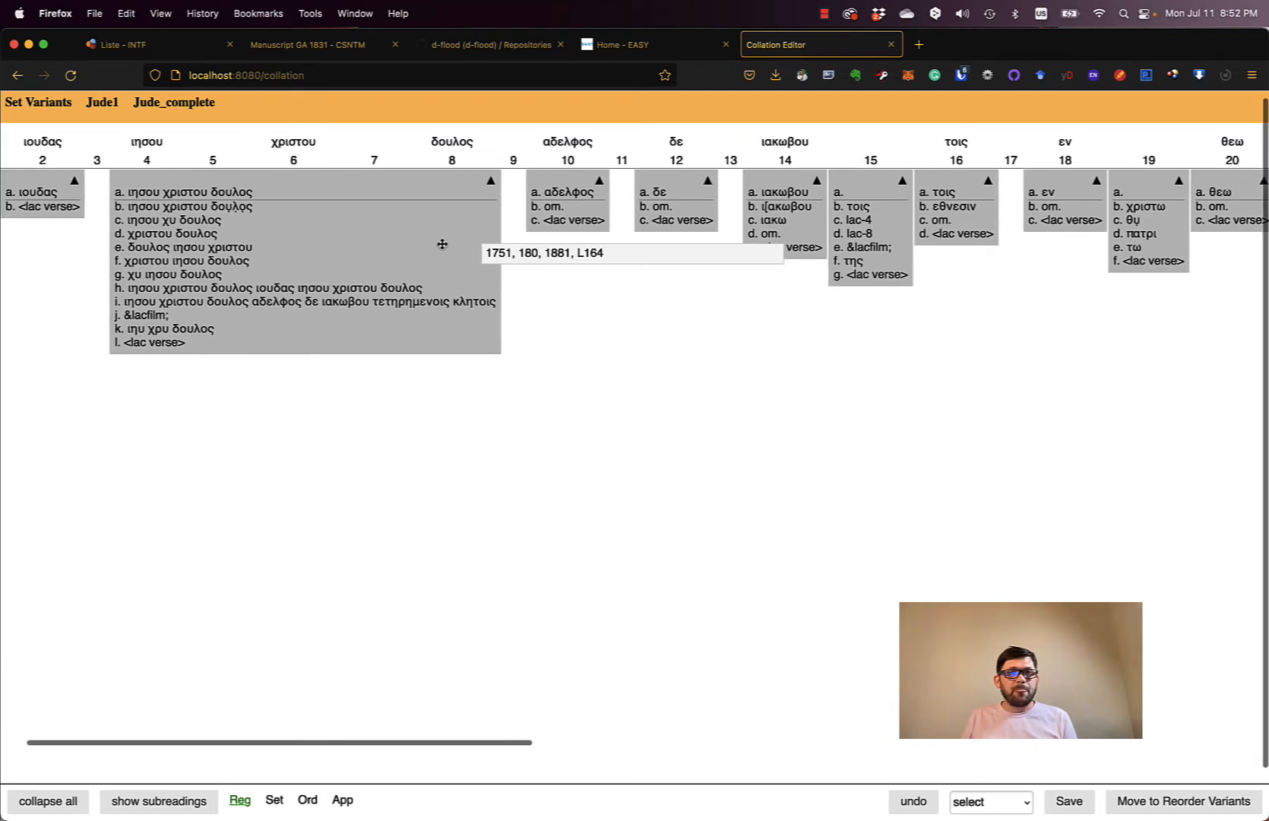
scroll(372, 216, left, 3)
mouse_move(393, 207)
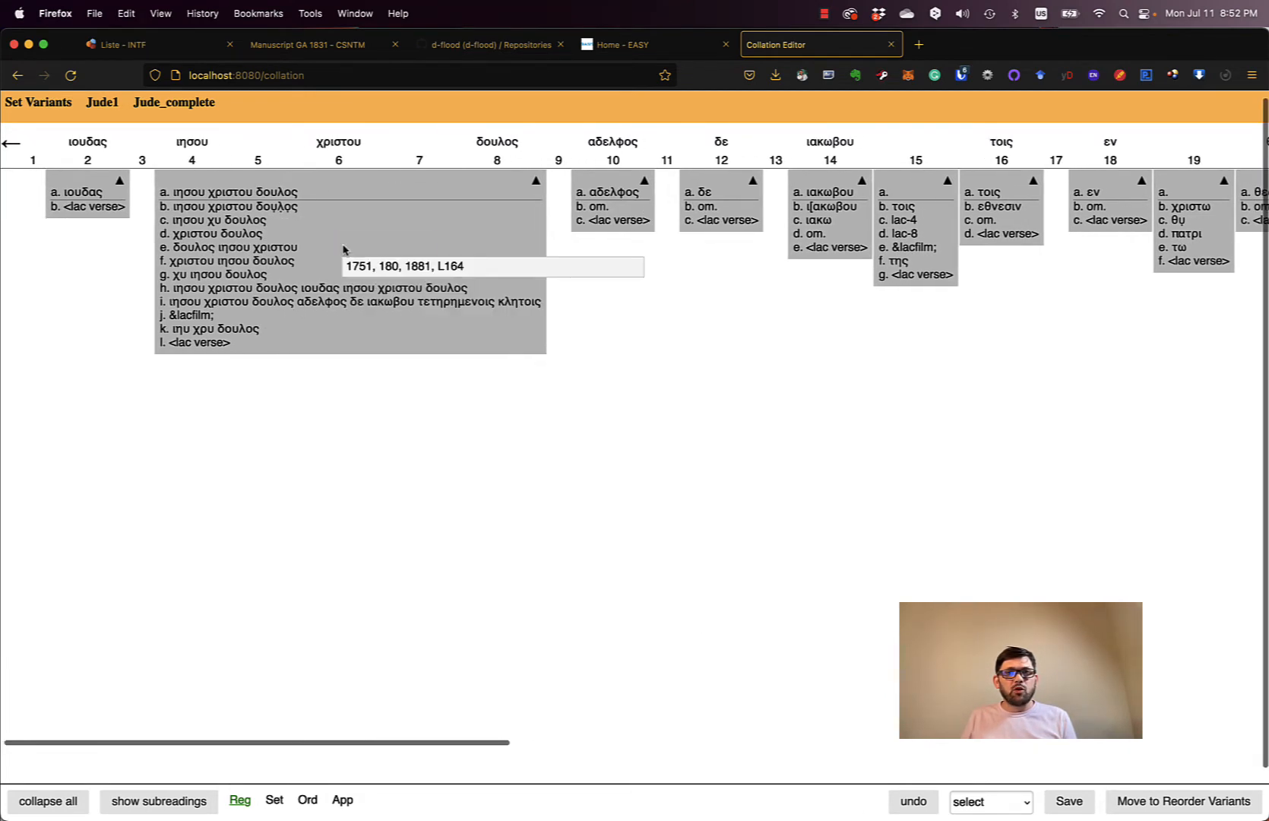
right_click(351, 243)
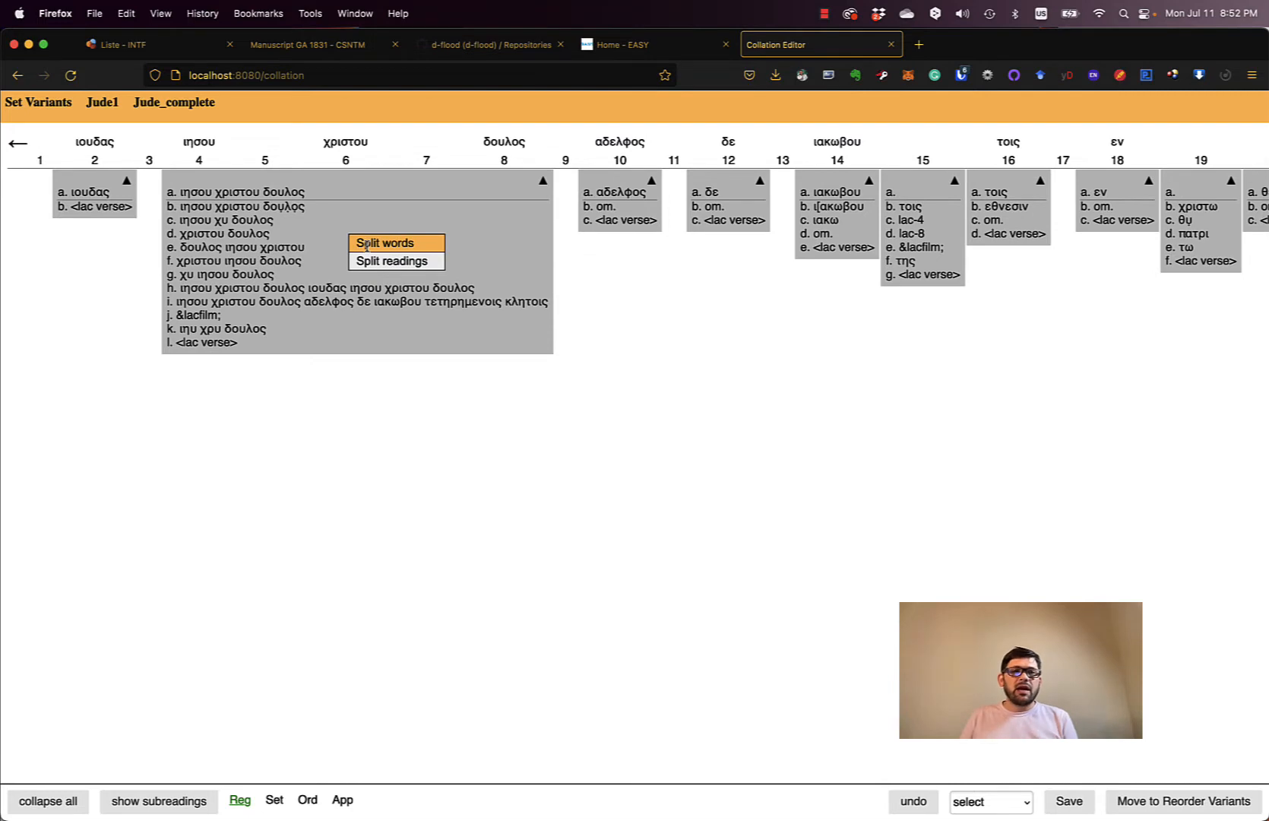
- Split the unit's readings, reposition reading e δουλος ιησου χριστου, then recombine the readings
click(377, 260)
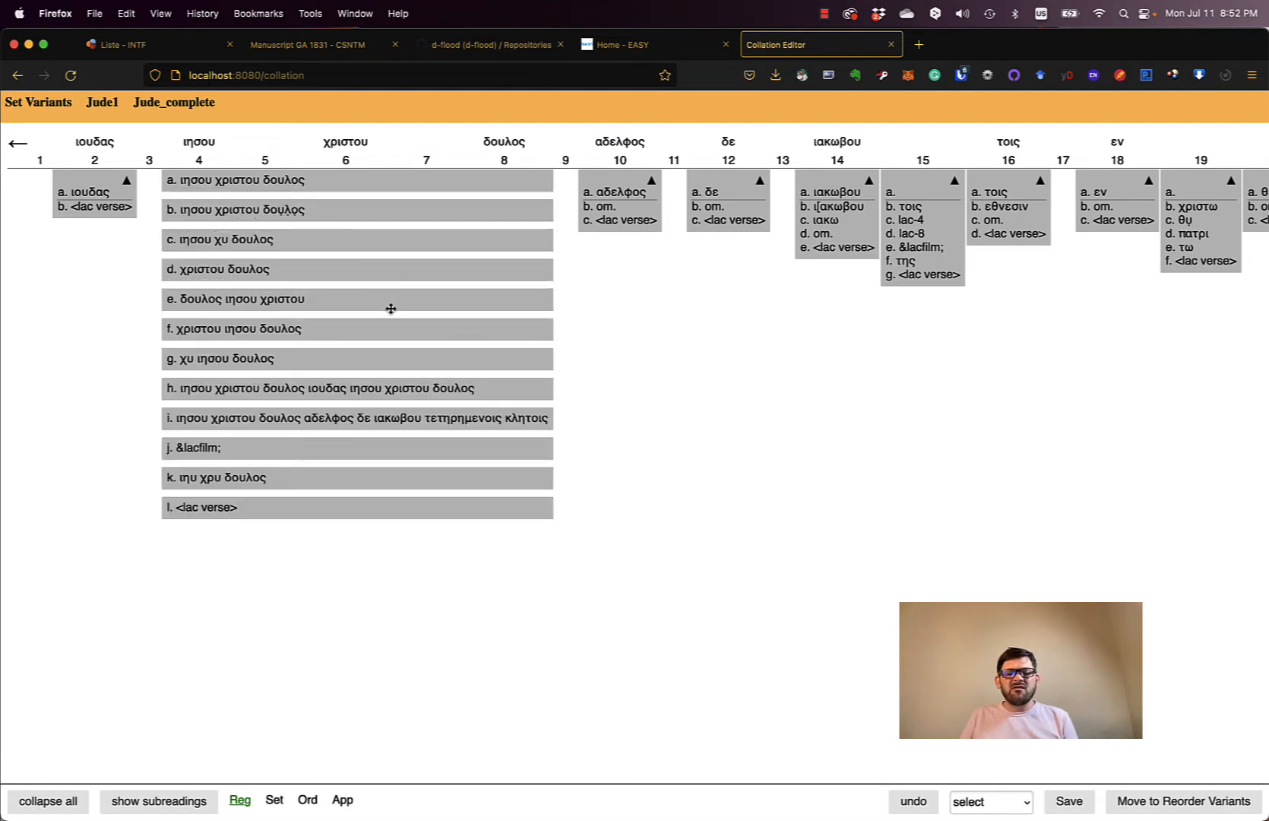
mouse_move(361, 300)
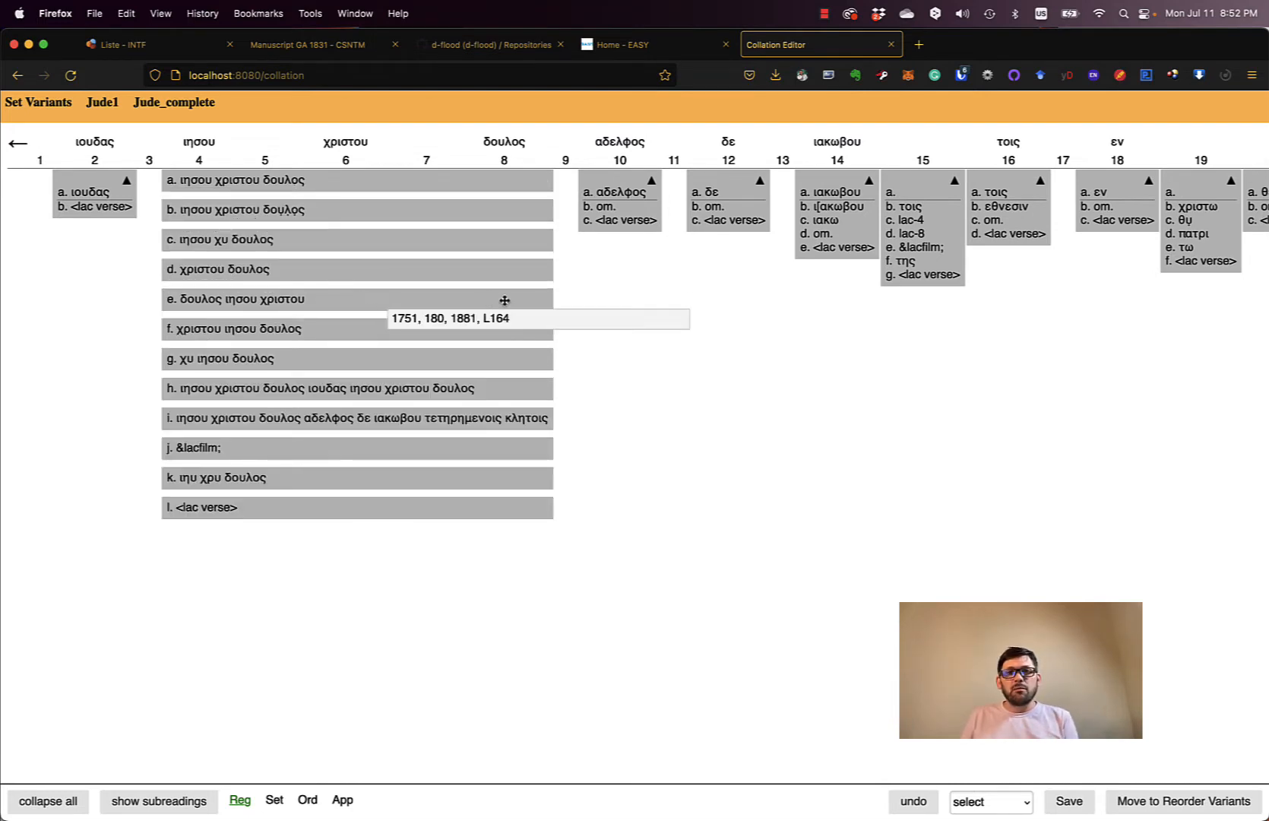
drag(505, 300, 512, 335)
mouse_move(511, 334)
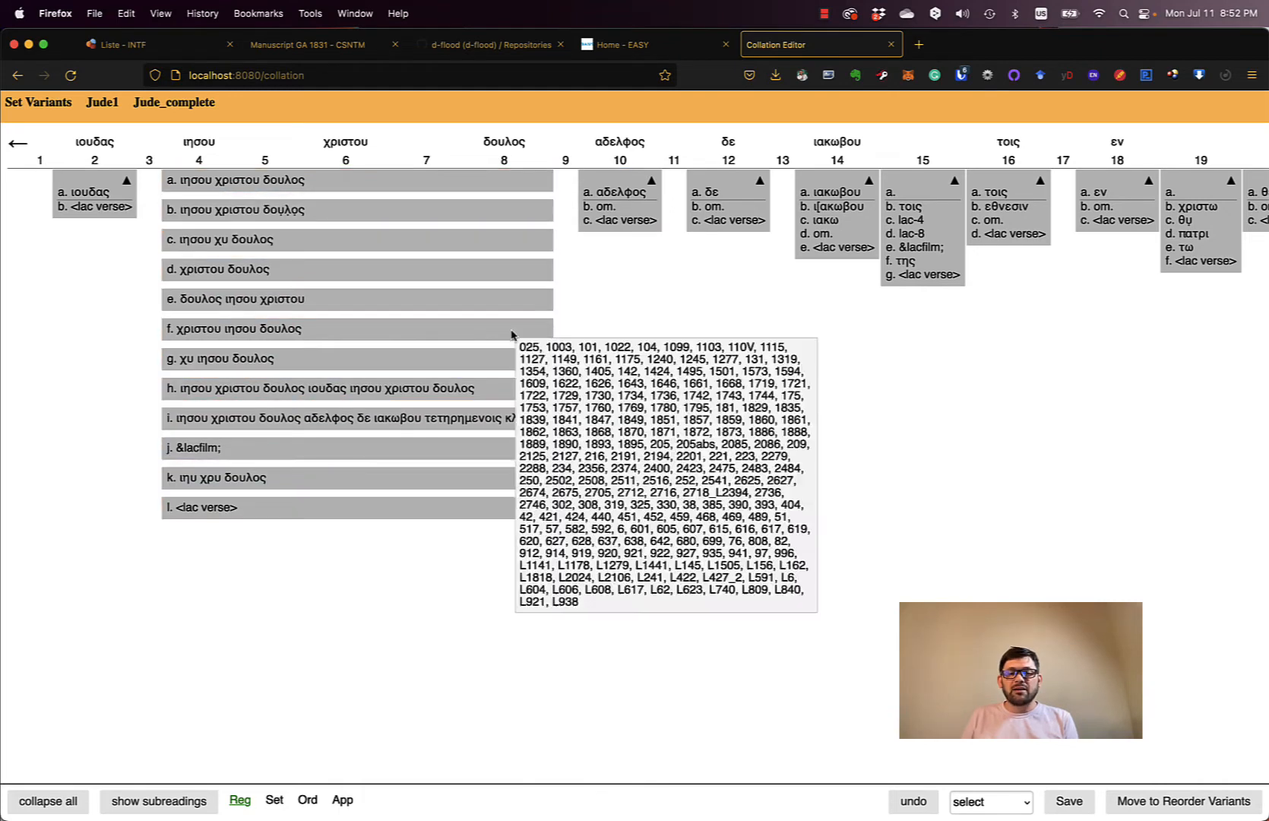
right_click(452, 245)
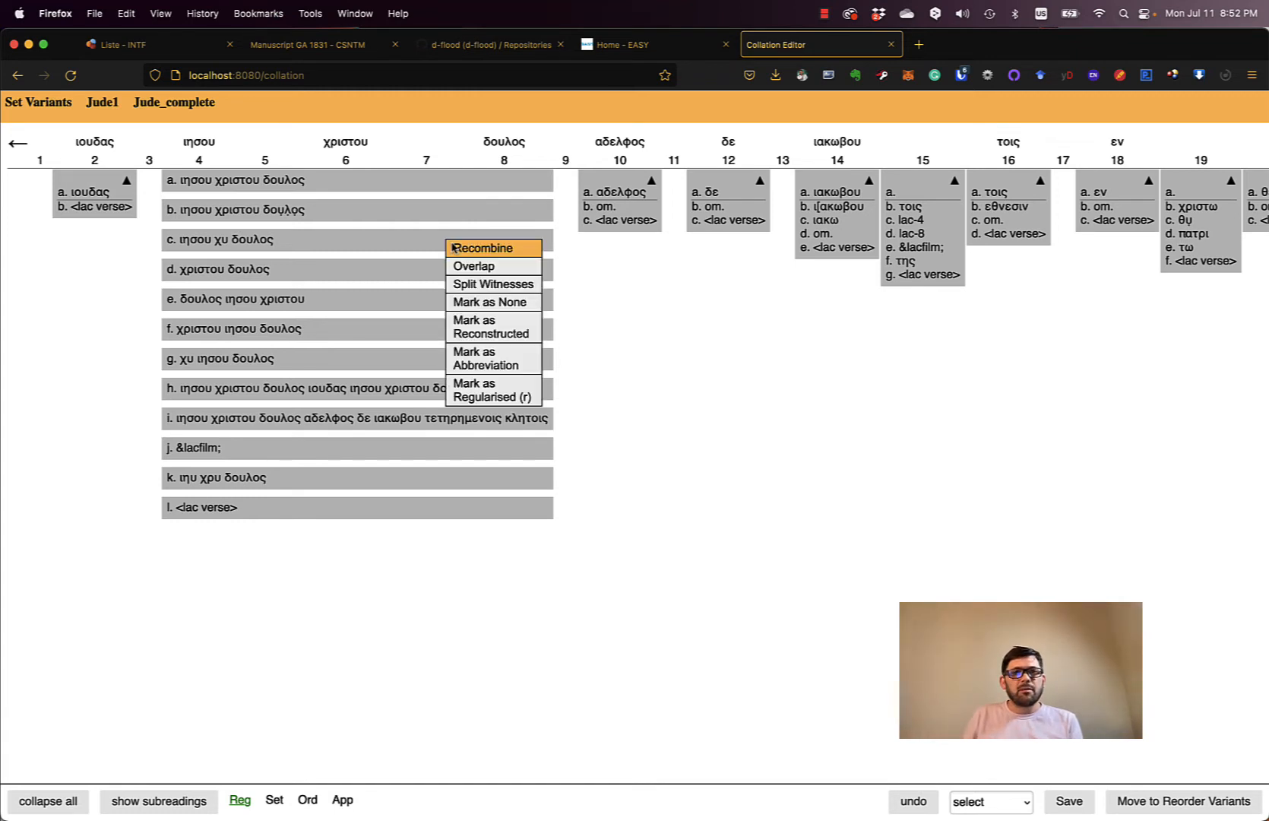
click(472, 248)
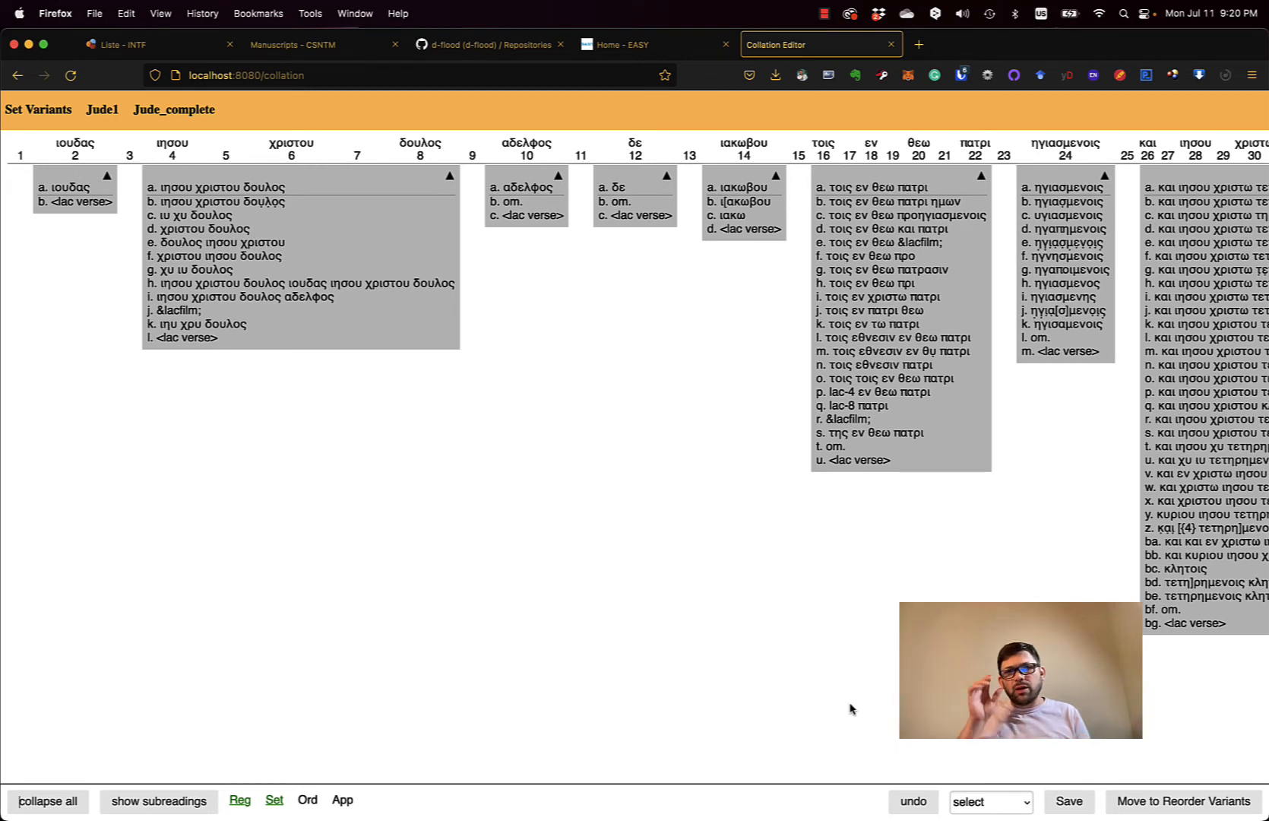
- Split the ιησου χριστου δουλος unit's readings into separate rows
scroll(595, 610, right, 5)
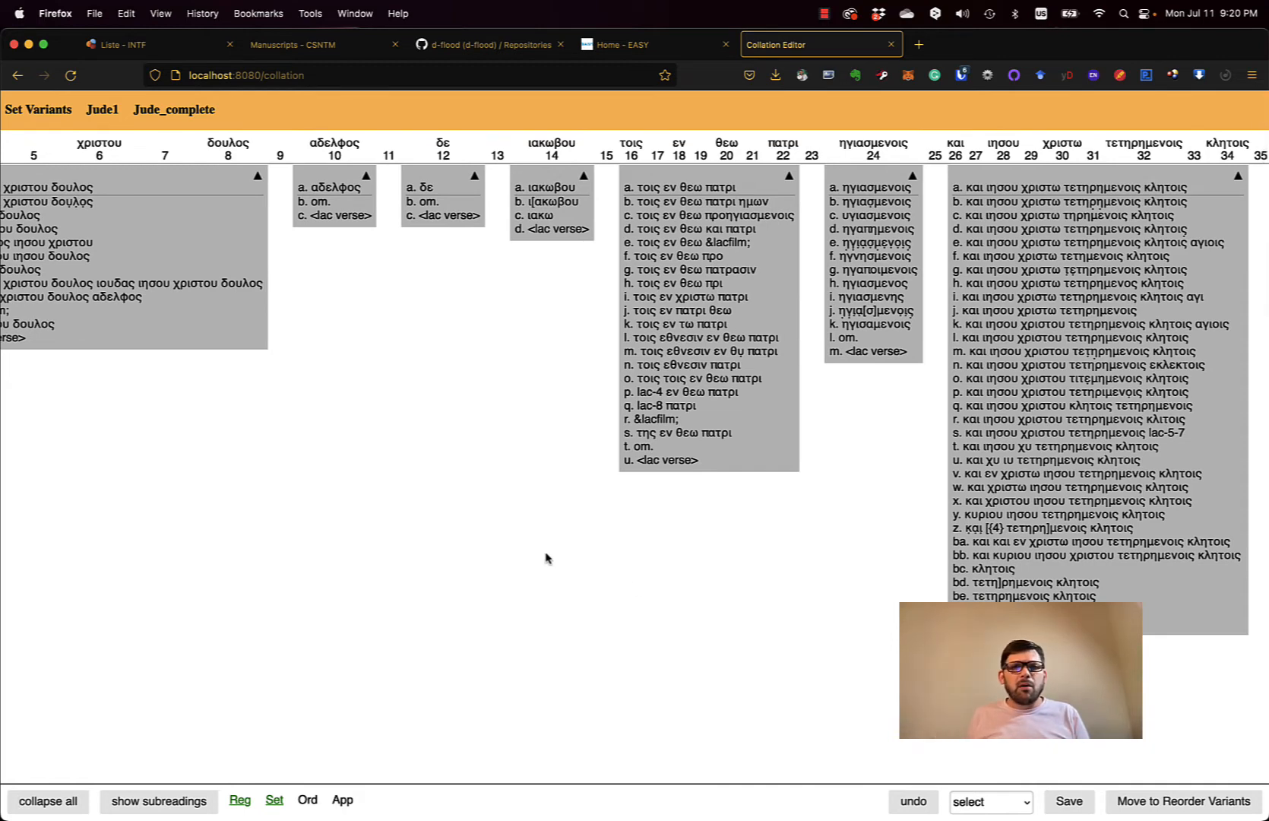
scroll(546, 558, left, 5)
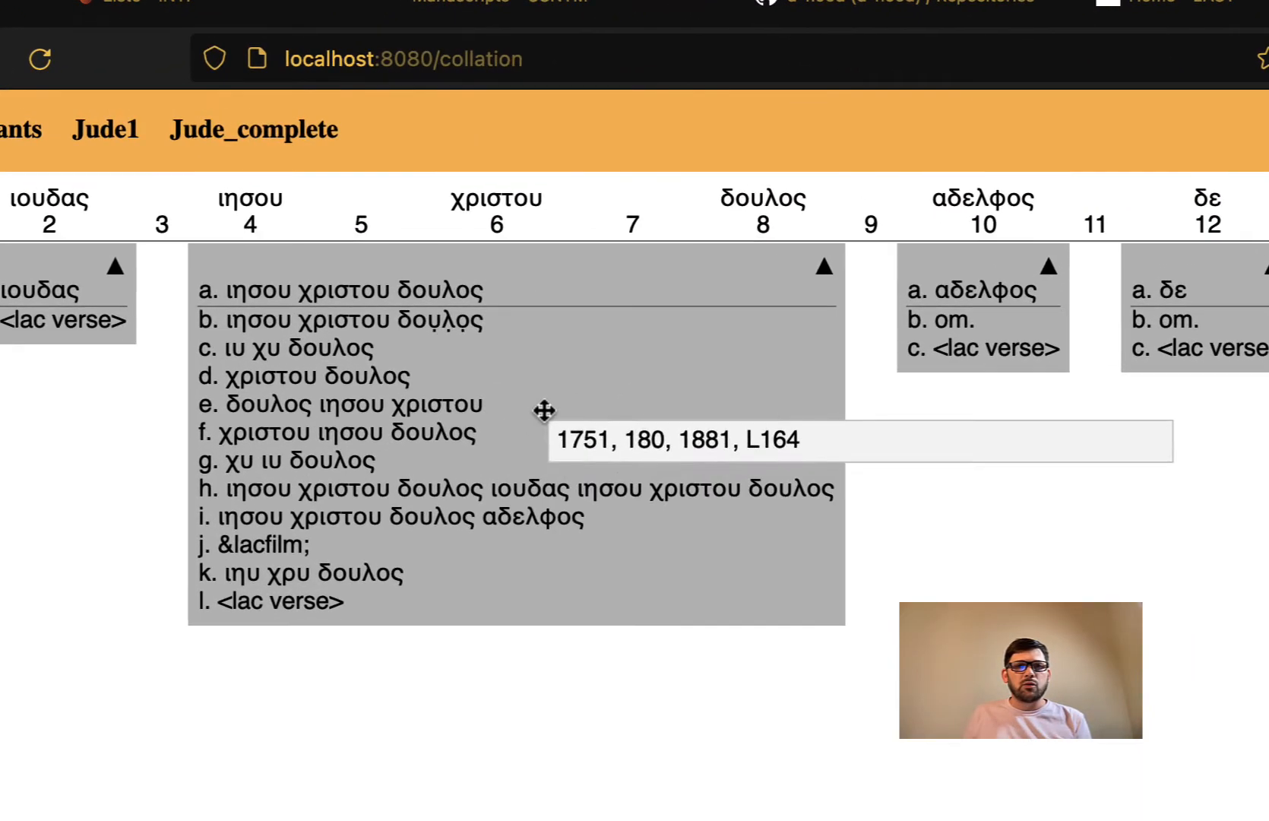
right_click(310, 242)
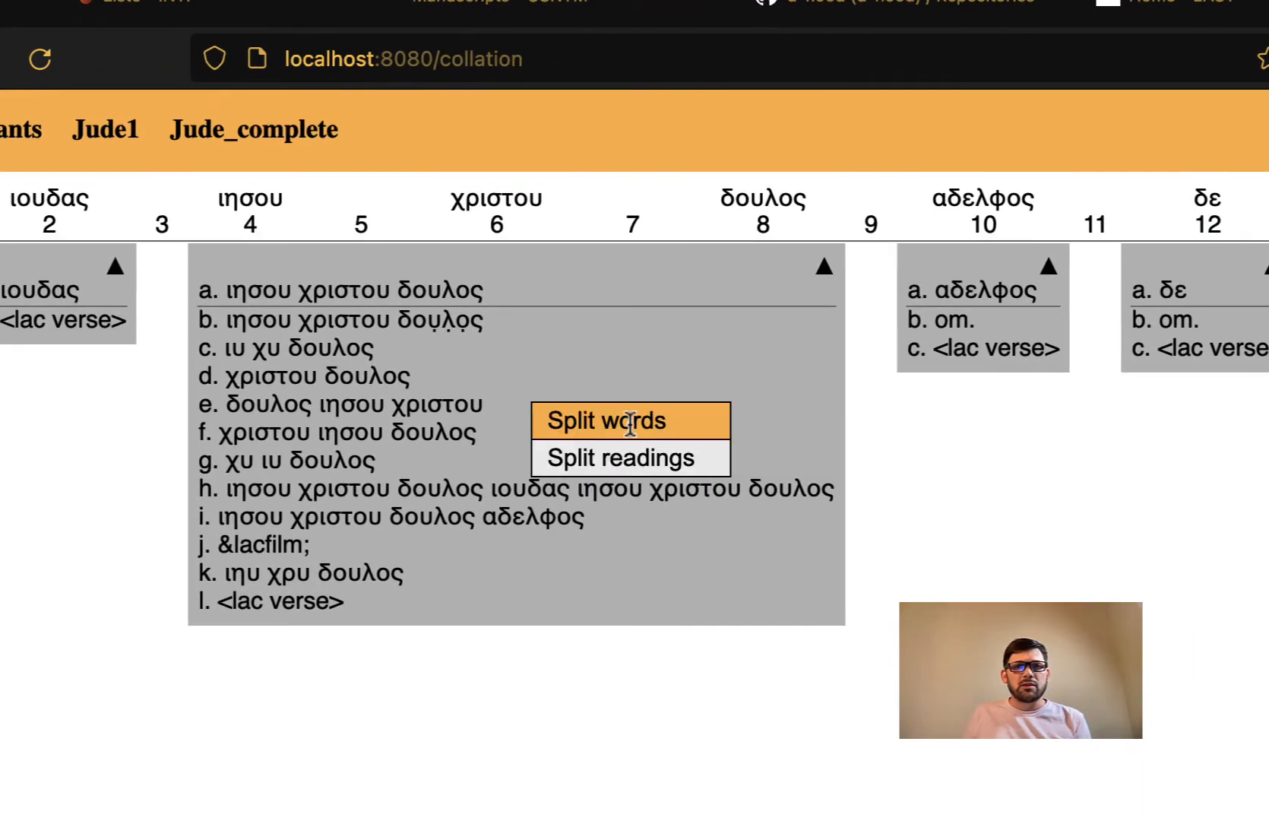
click(672, 459)
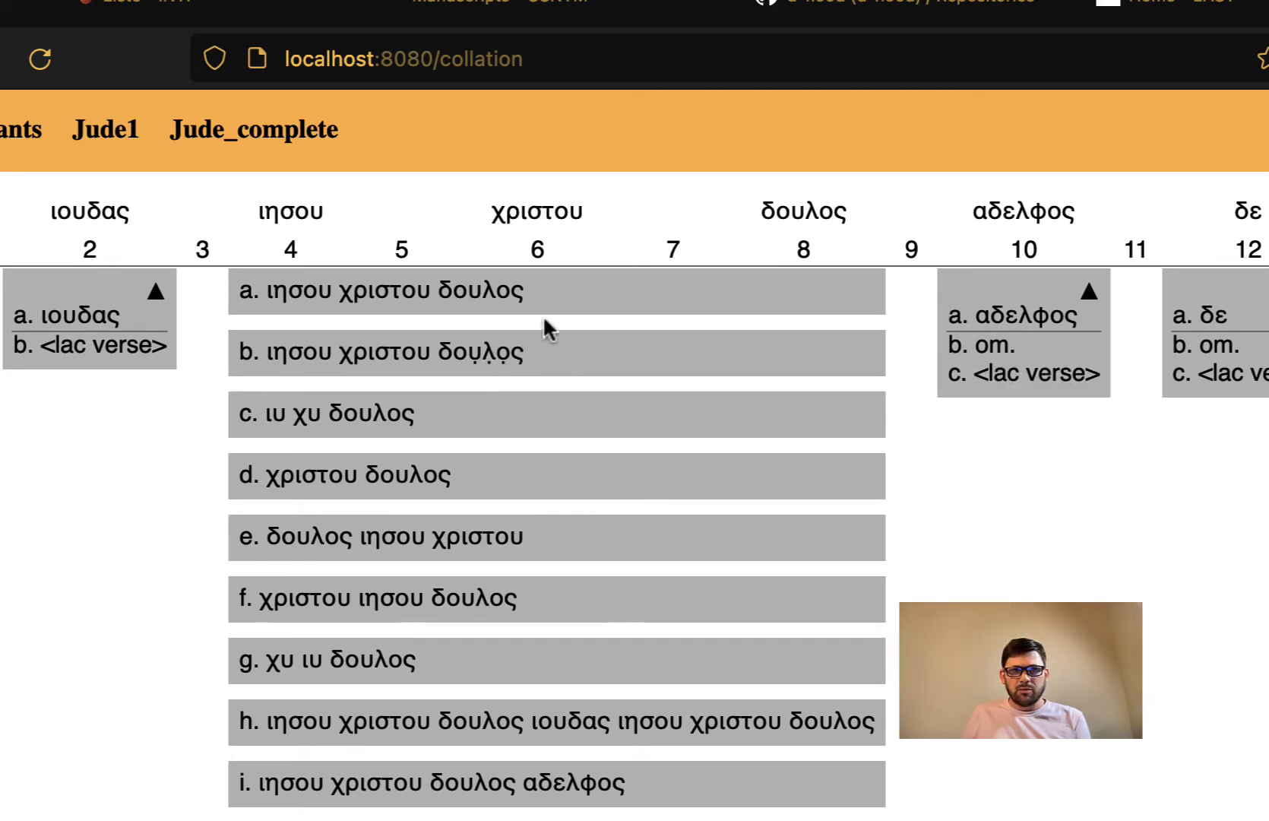
- Mark reading b as regularised to parent reading a
right_click(491, 349)
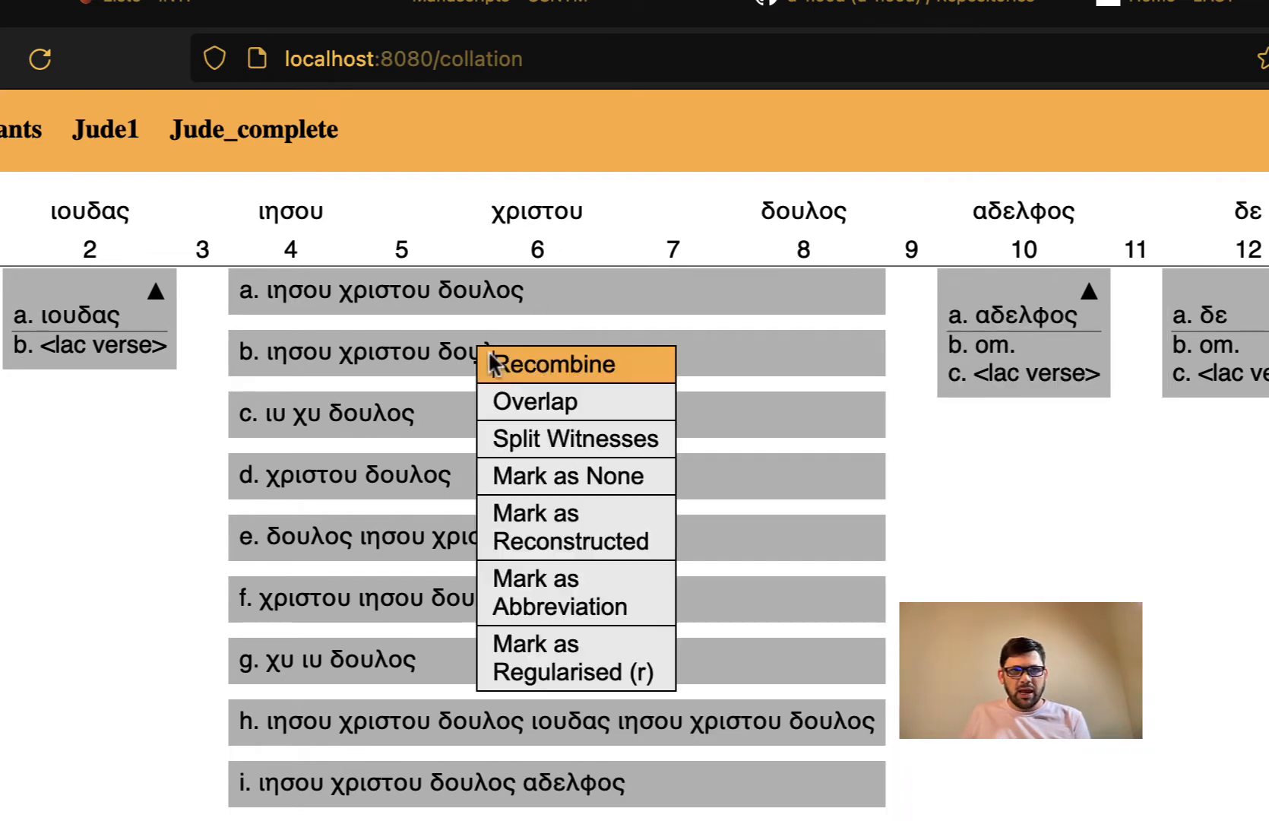
click(594, 642)
click(639, 259)
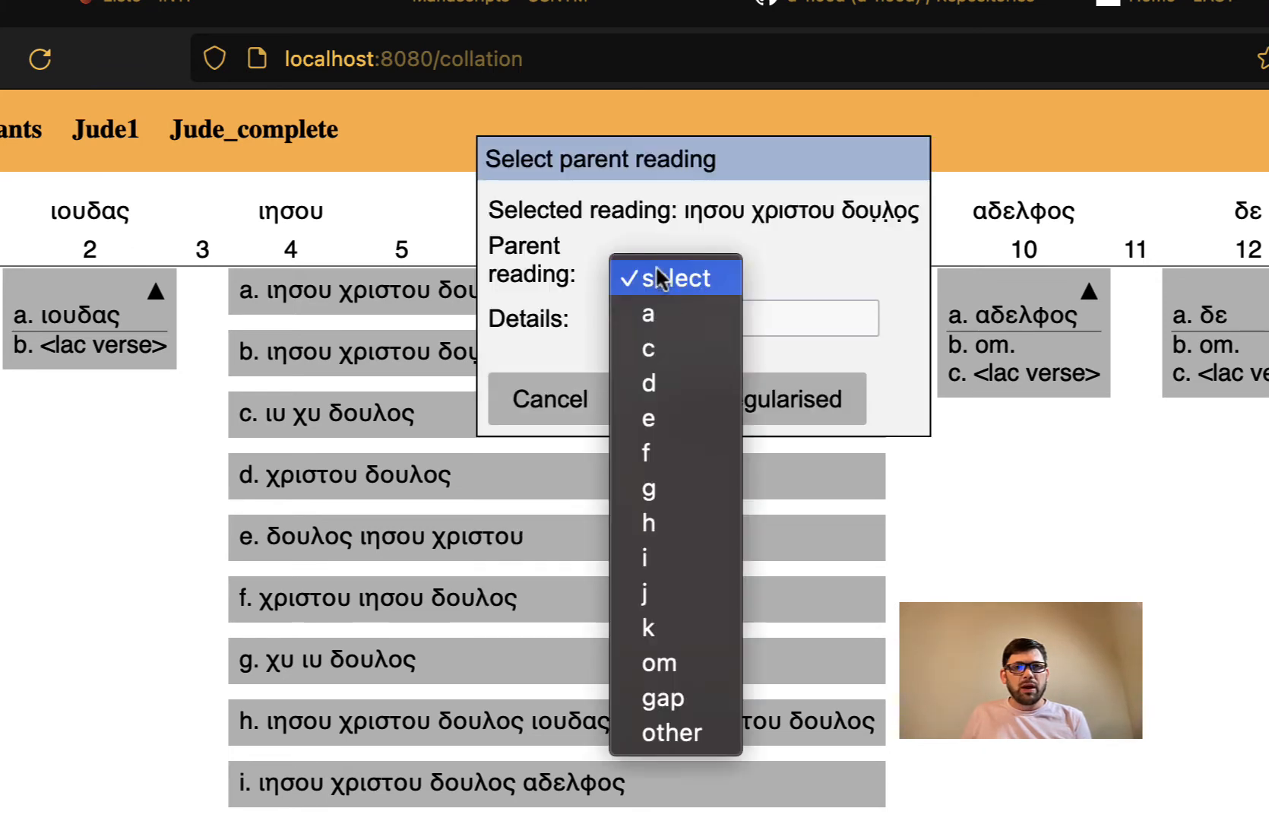
click(660, 314)
click(737, 414)
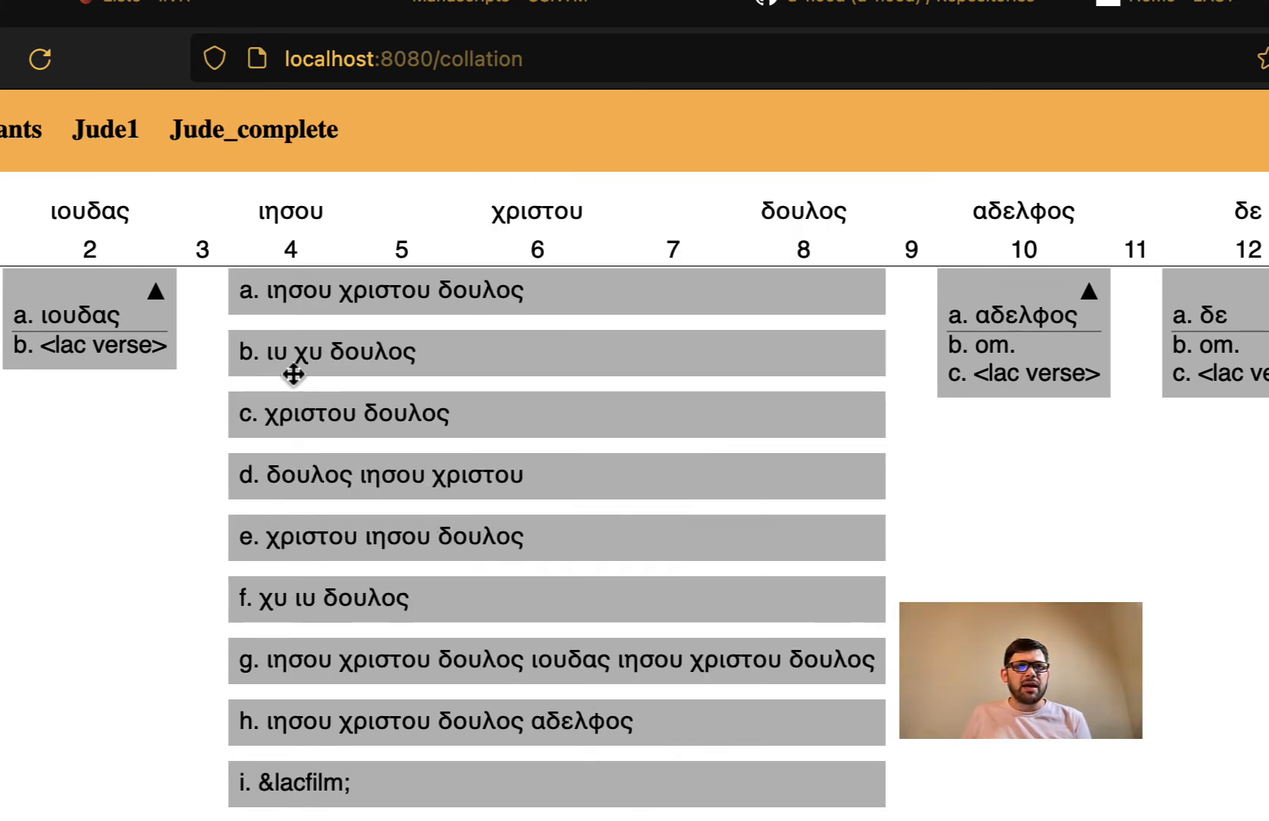
- Regularise ιυ χυ δουλος for all witnesses under reading a, ιησου χριστου δουλος
right_click(423, 348)
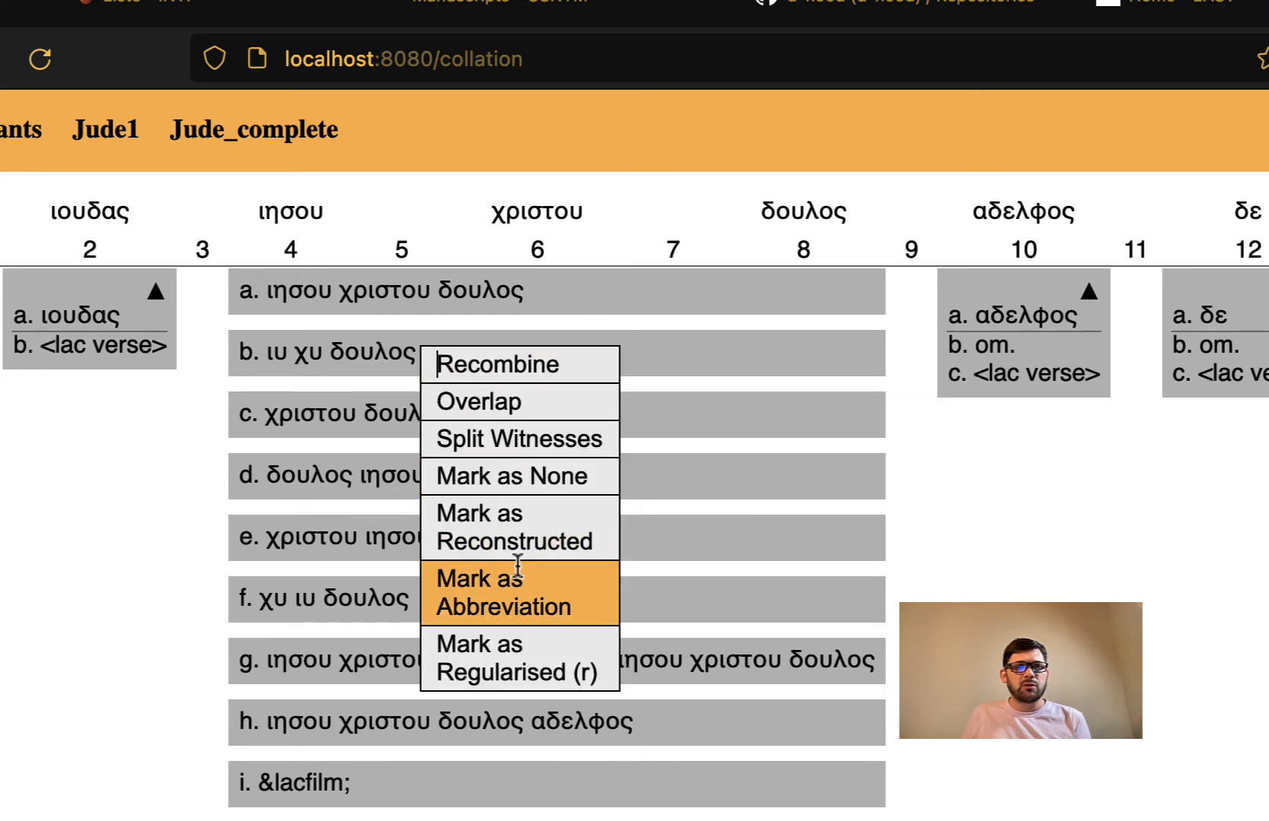
click(526, 646)
click(447, 267)
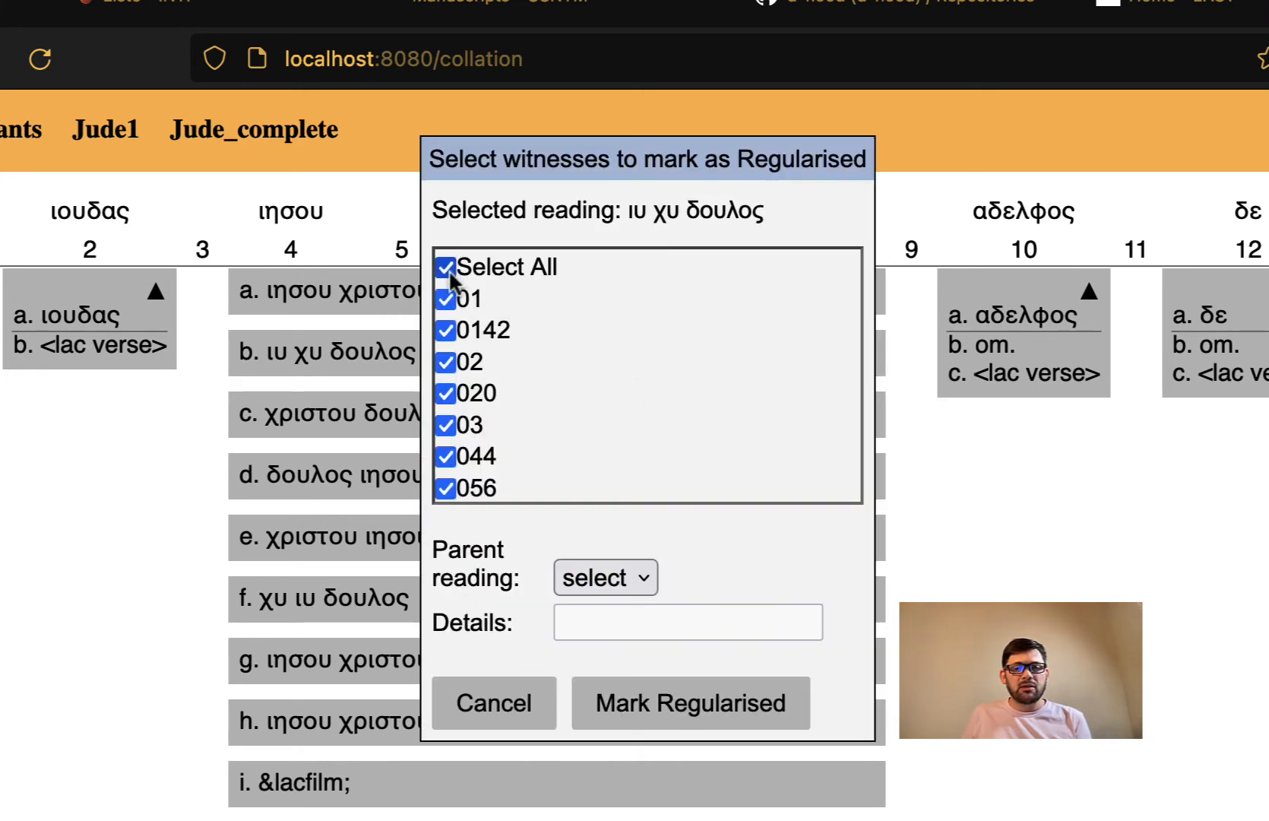
click(616, 587)
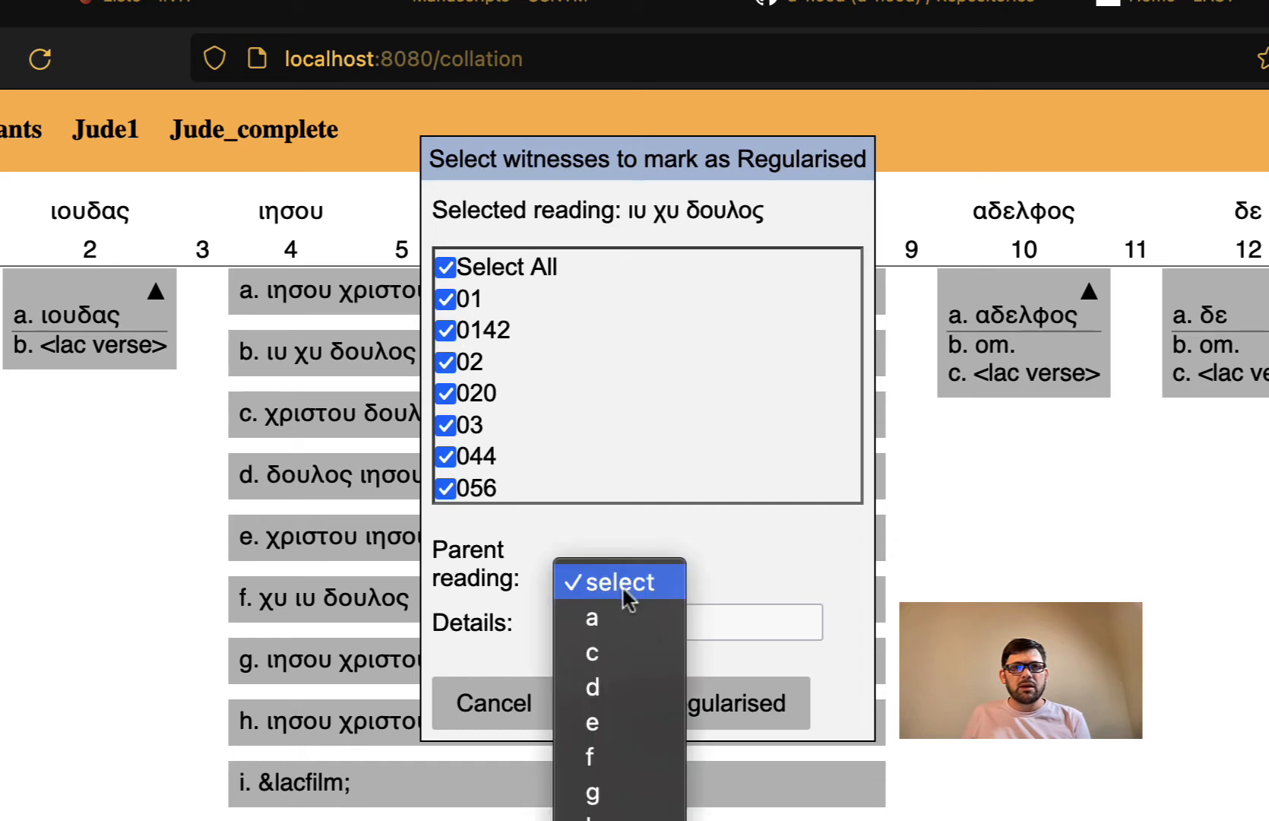
click(628, 618)
click(673, 726)
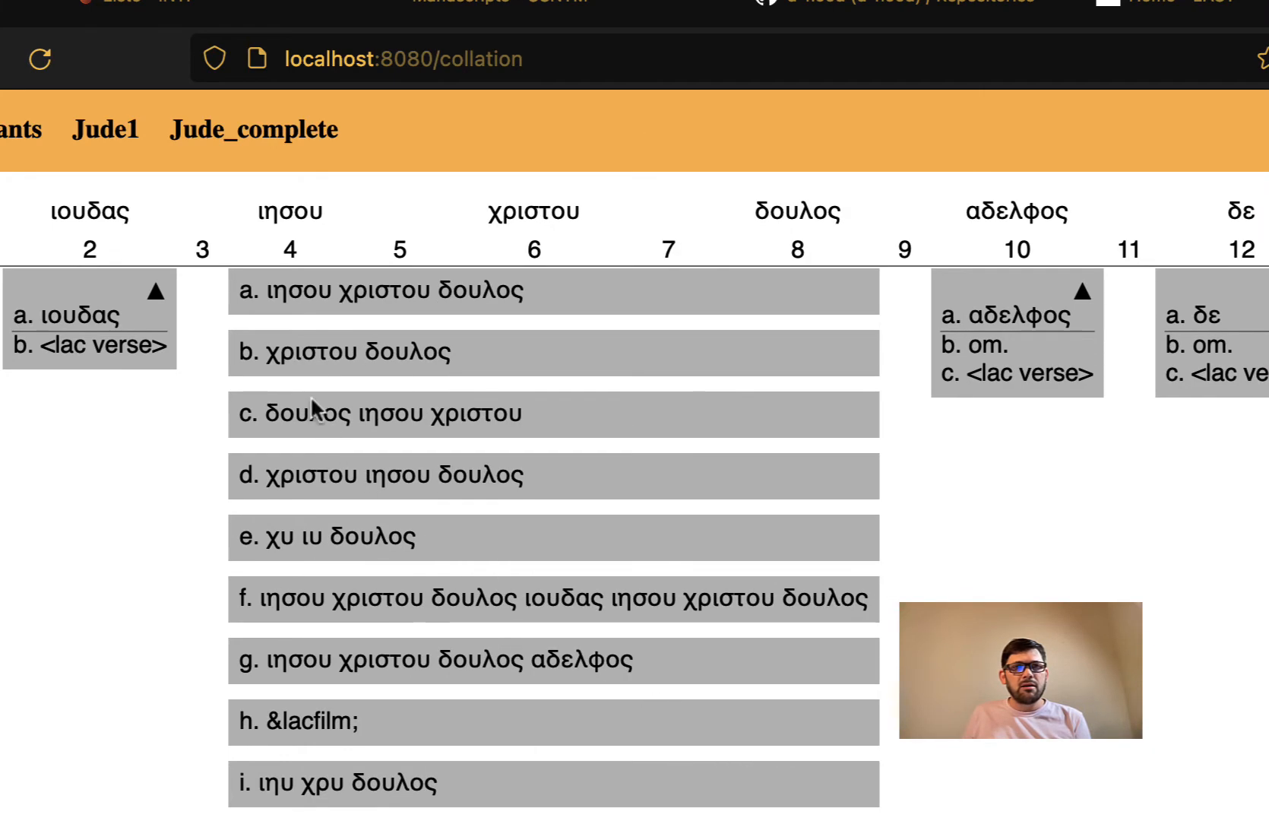
- Regularise χυ ιυ δουλος for all three witnesses under reading d, χριστου ιησου δουλος
mouse_move(471, 475)
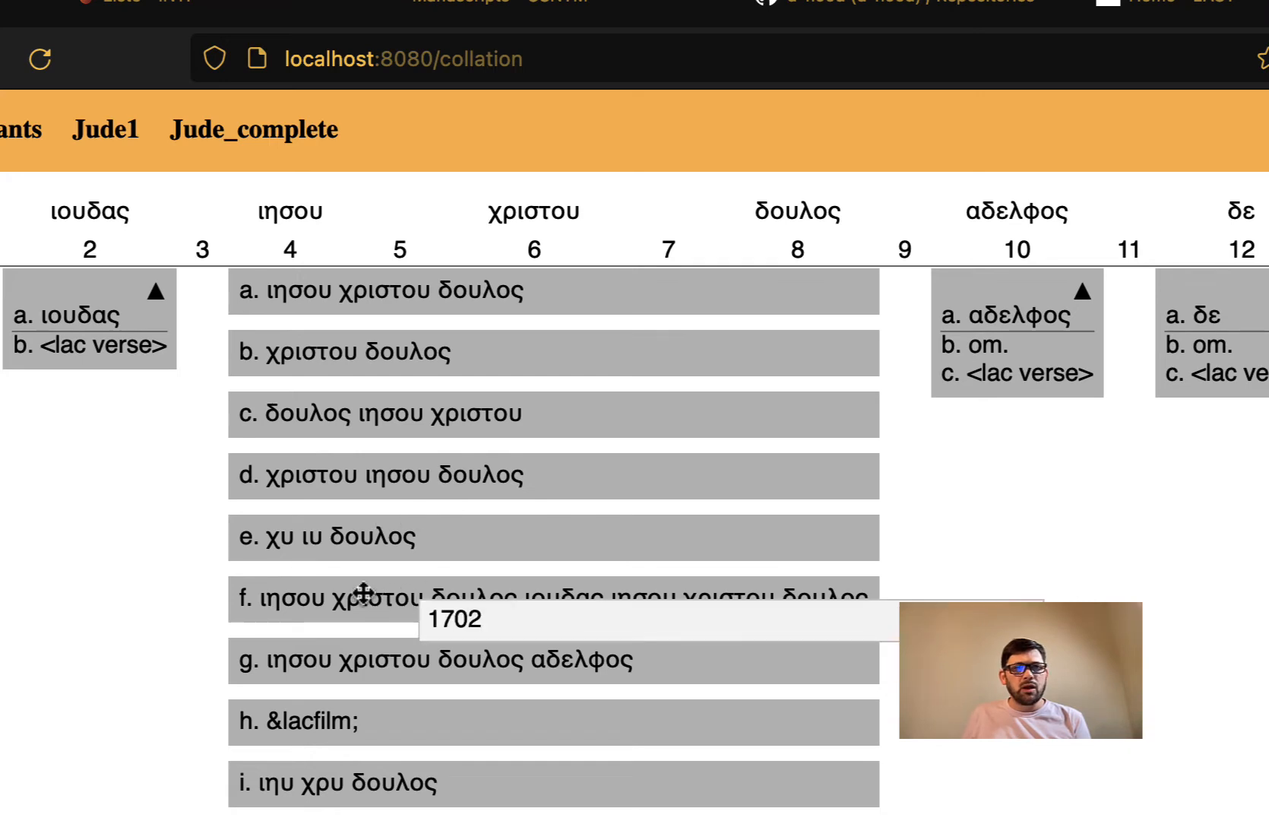
right_click(382, 542)
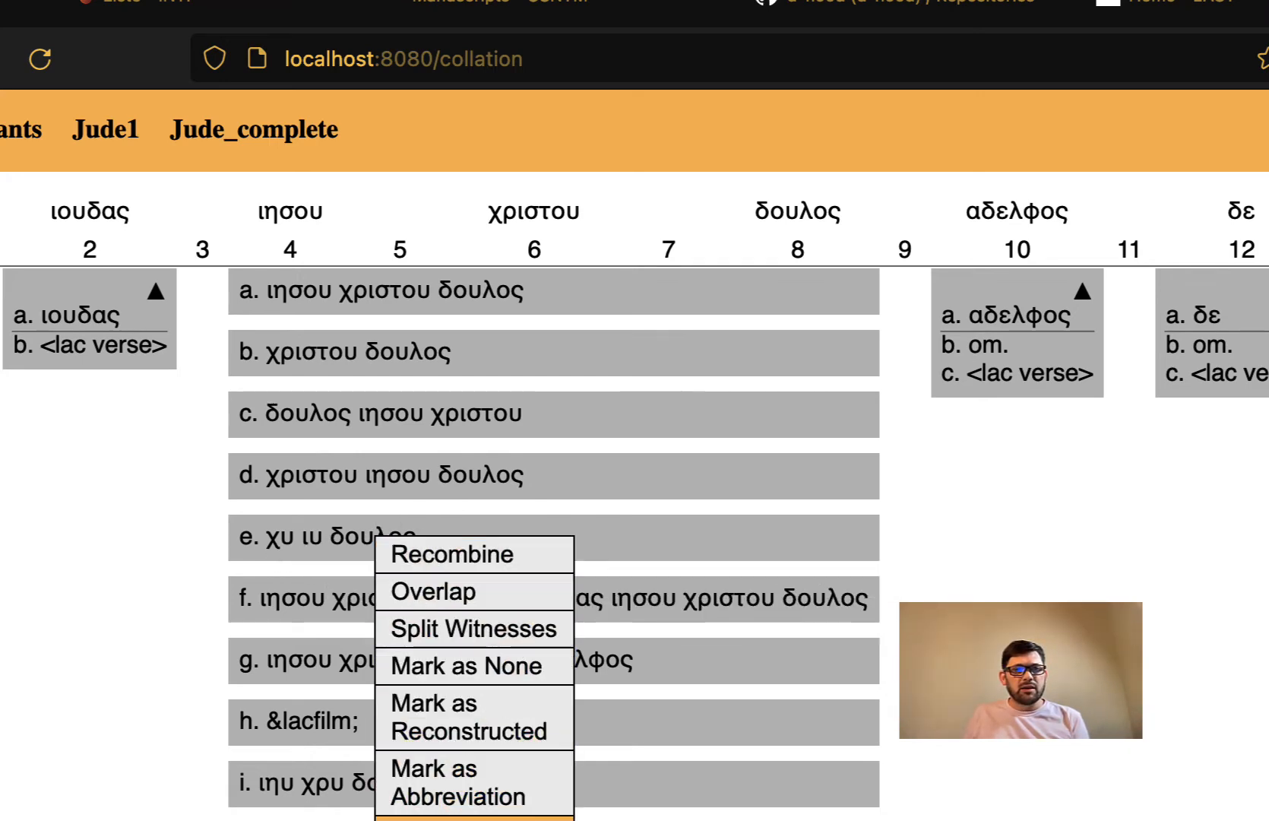
click(474, 819)
click(416, 268)
click(559, 420)
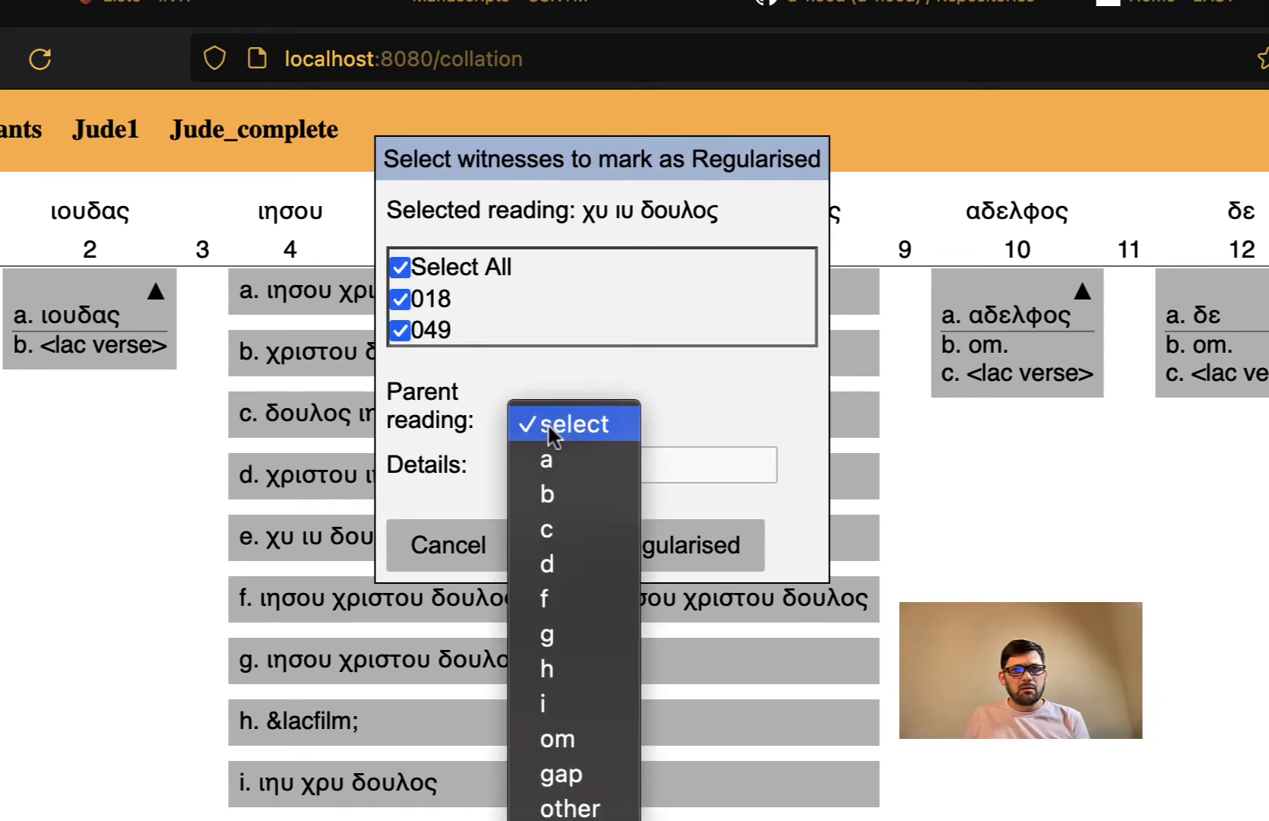
click(566, 572)
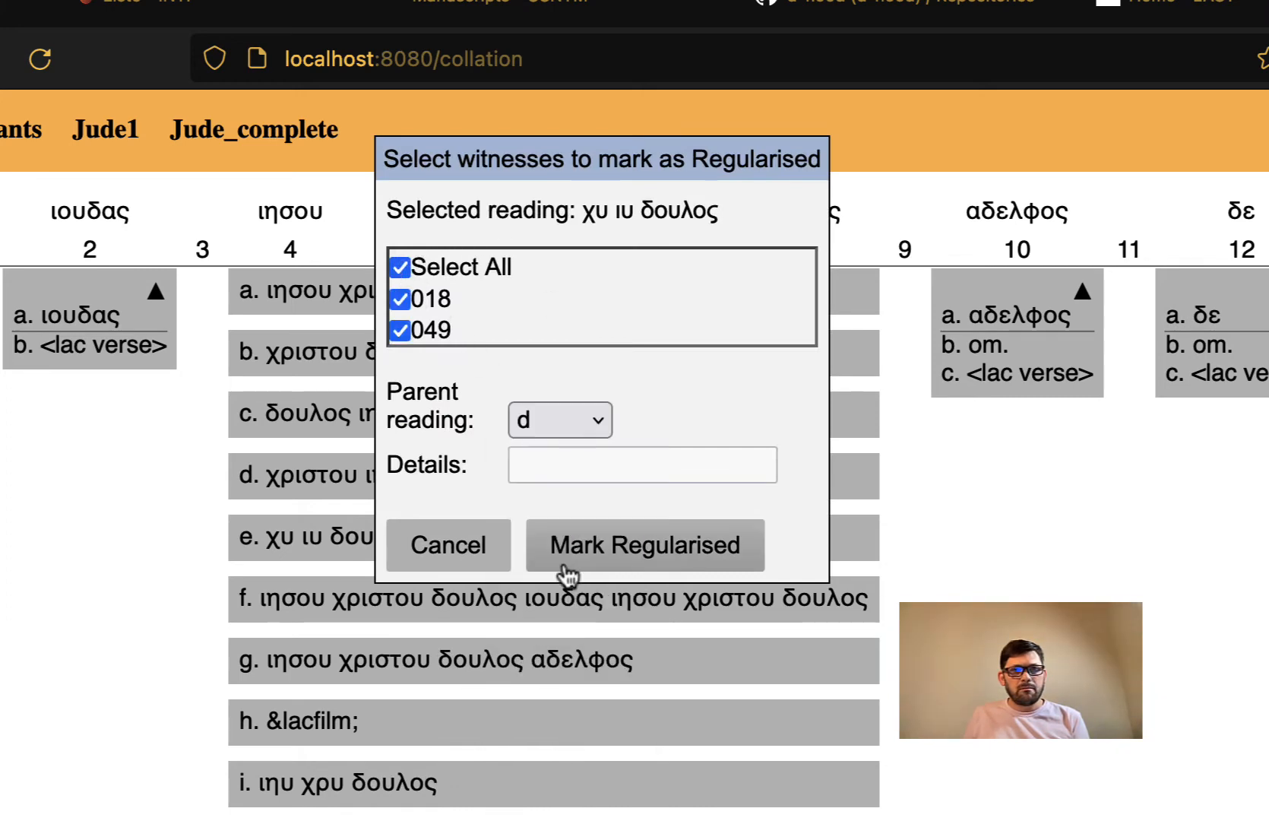
click(630, 558)
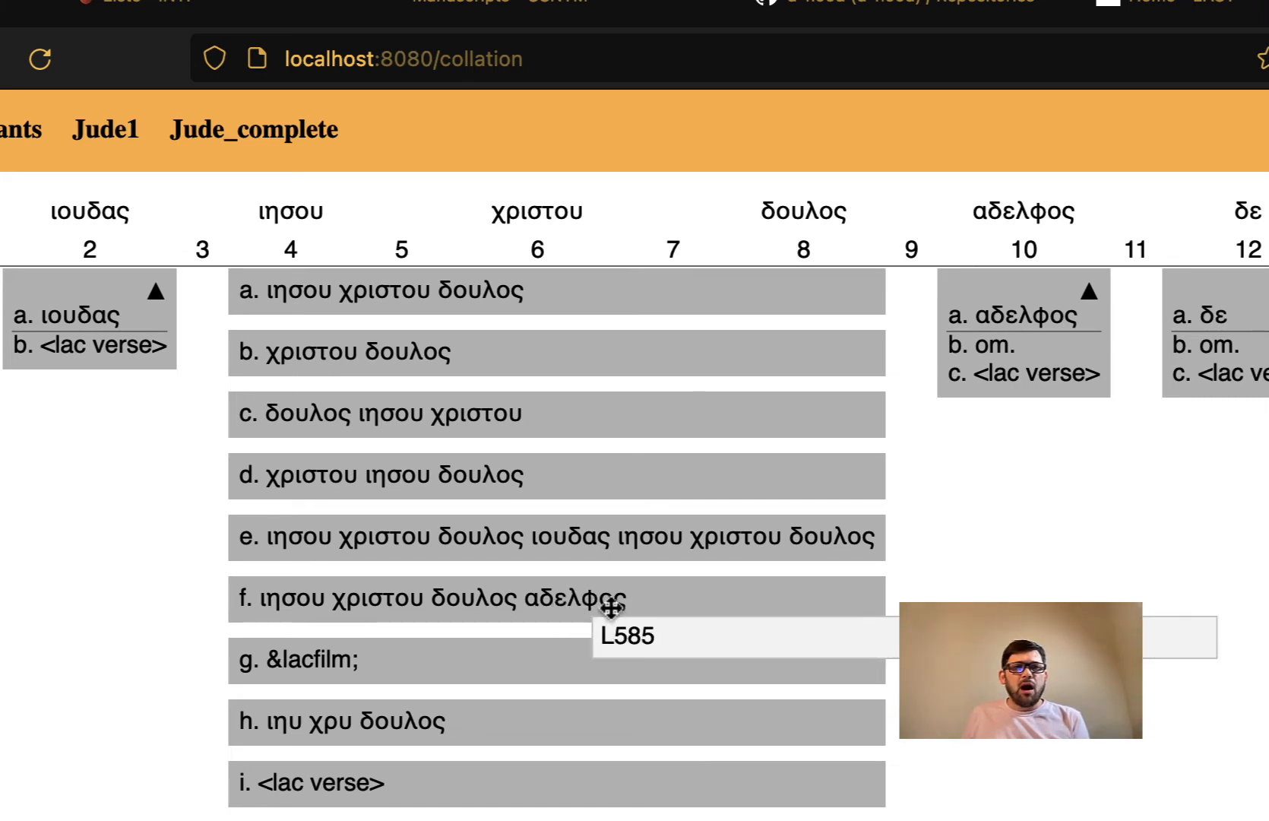
- Recombine the ιησου χριστου δουλος unit, then split it into separate word units
mouse_move(1004, 331)
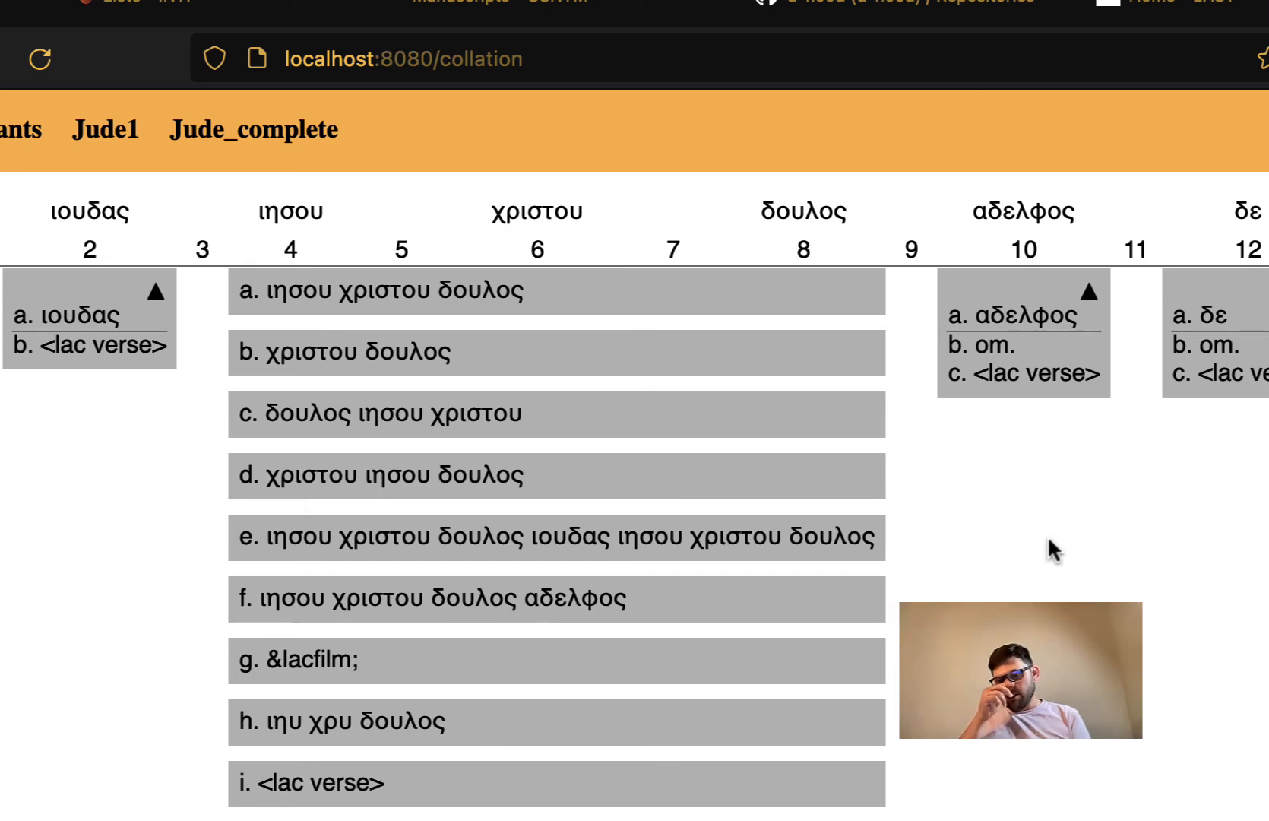
right_click(587, 414)
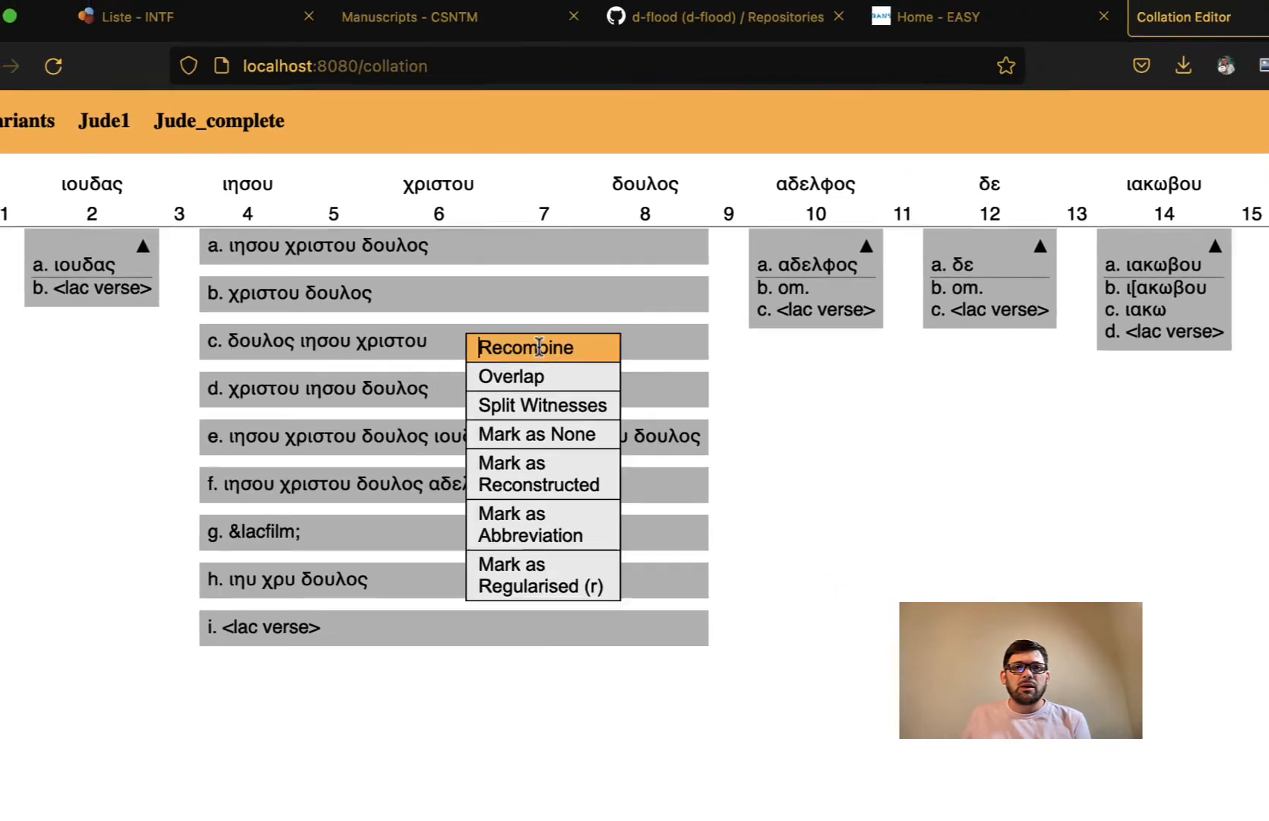
click(667, 420)
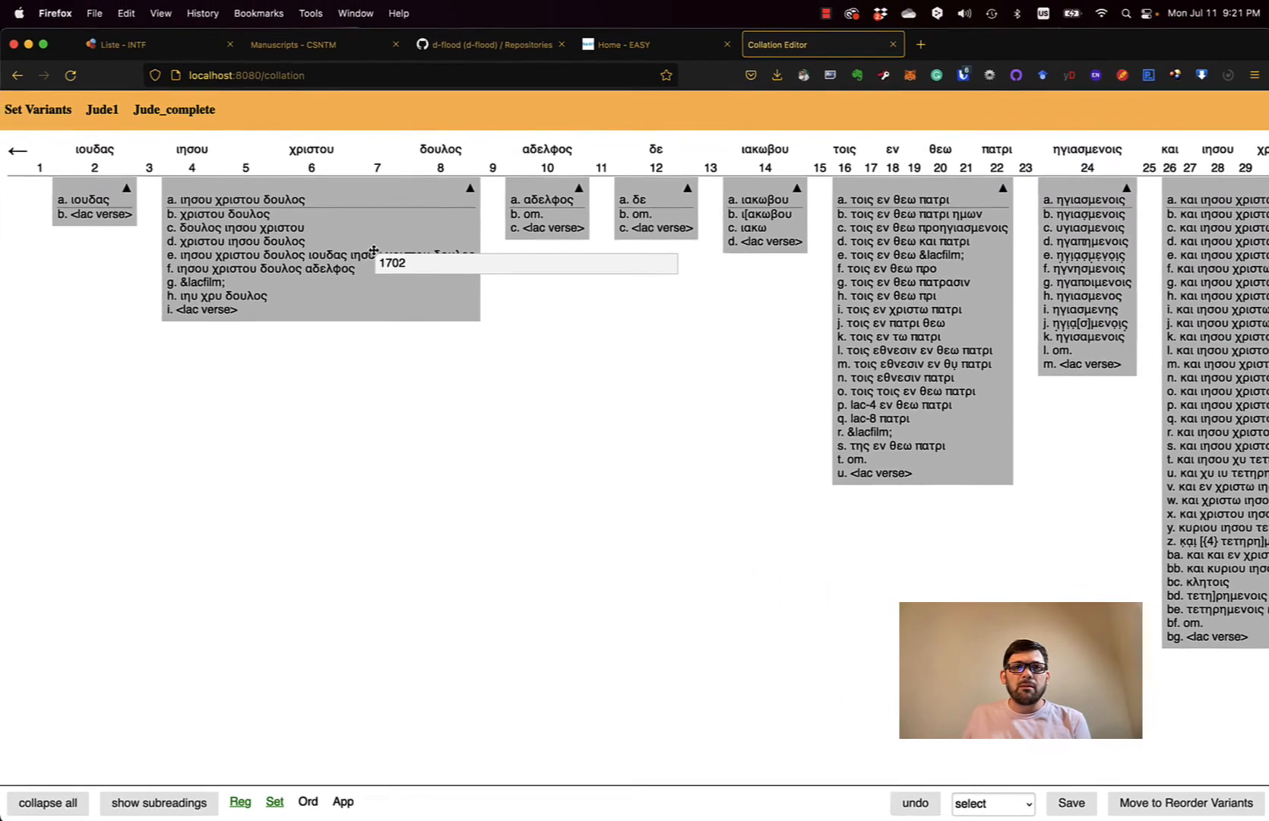
right_click(352, 266)
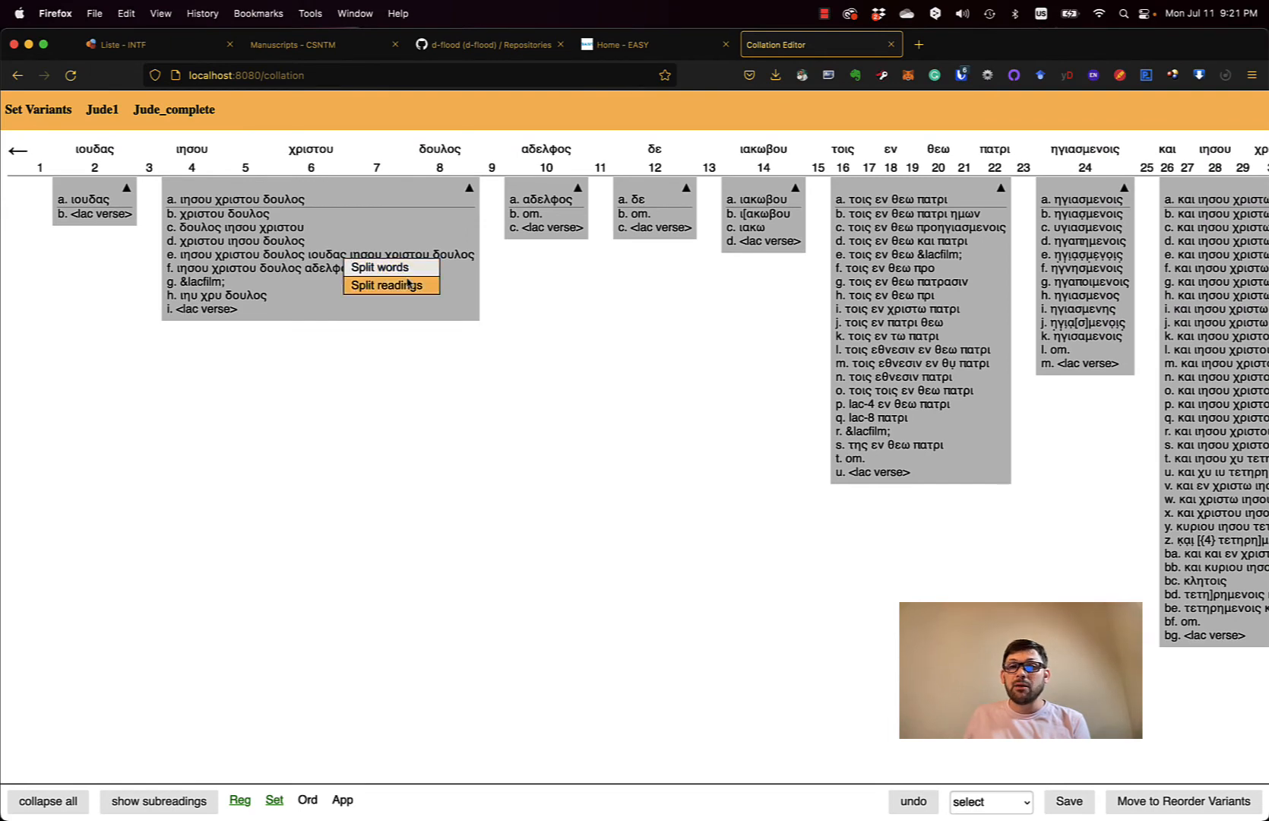
click(409, 285)
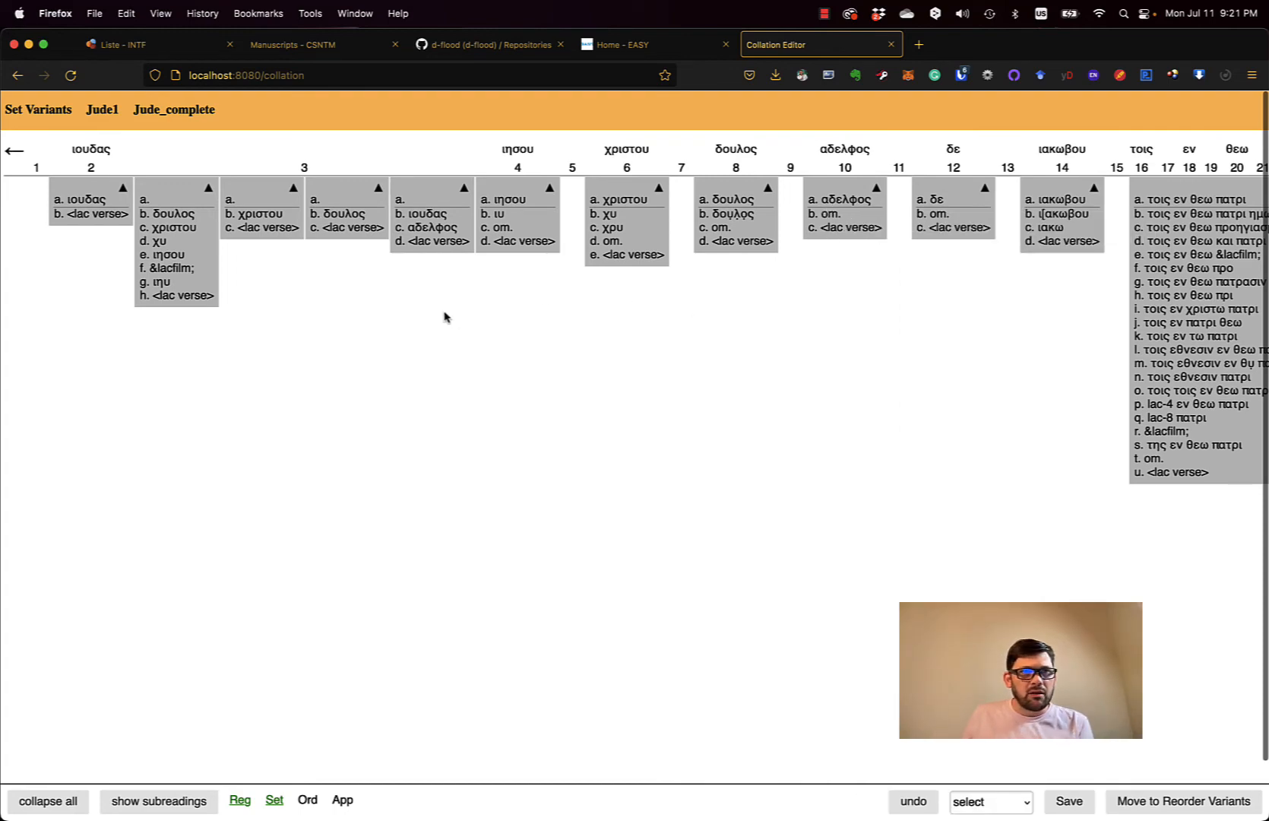
- Drag the extra words together at position 3 and merge ιησου and χριστου, undoing the last two merges
drag(264, 198, 205, 201)
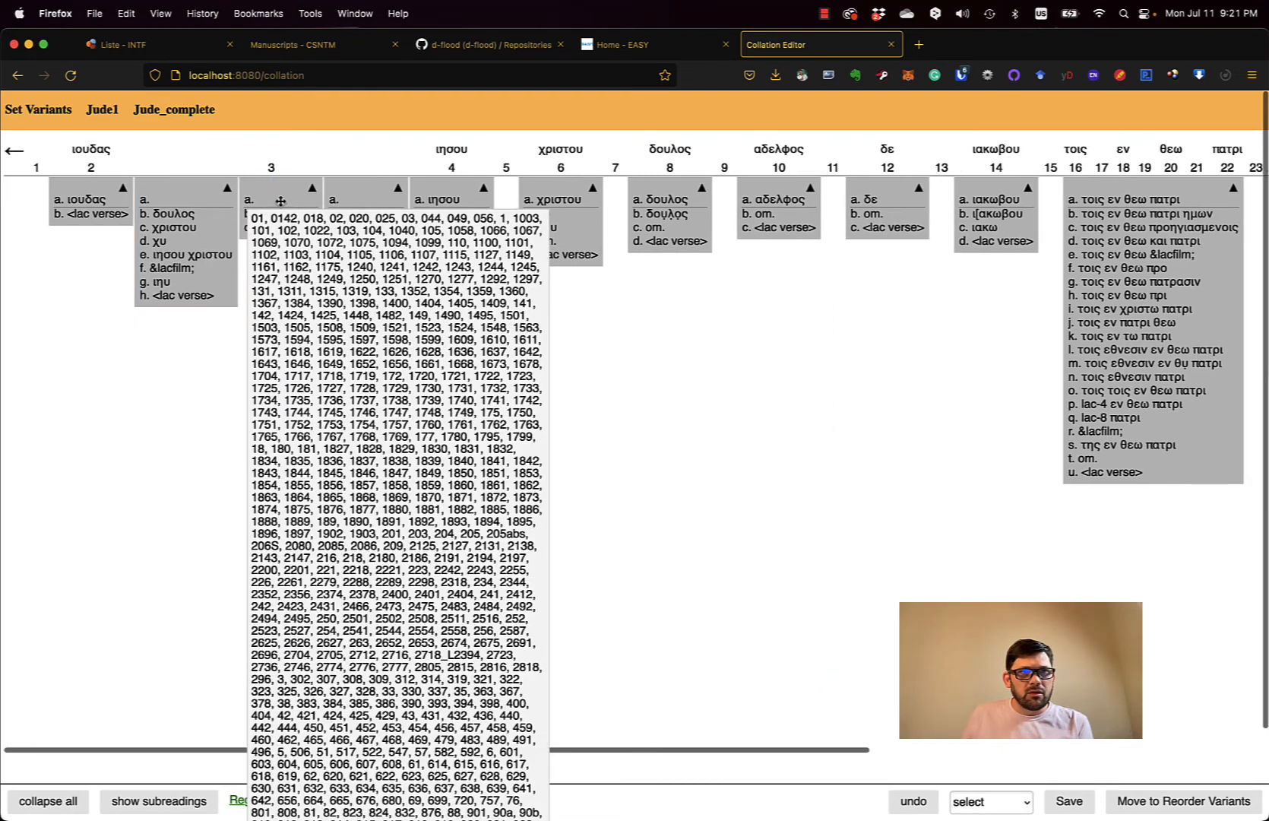
drag(281, 200, 228, 218)
drag(333, 210, 264, 213)
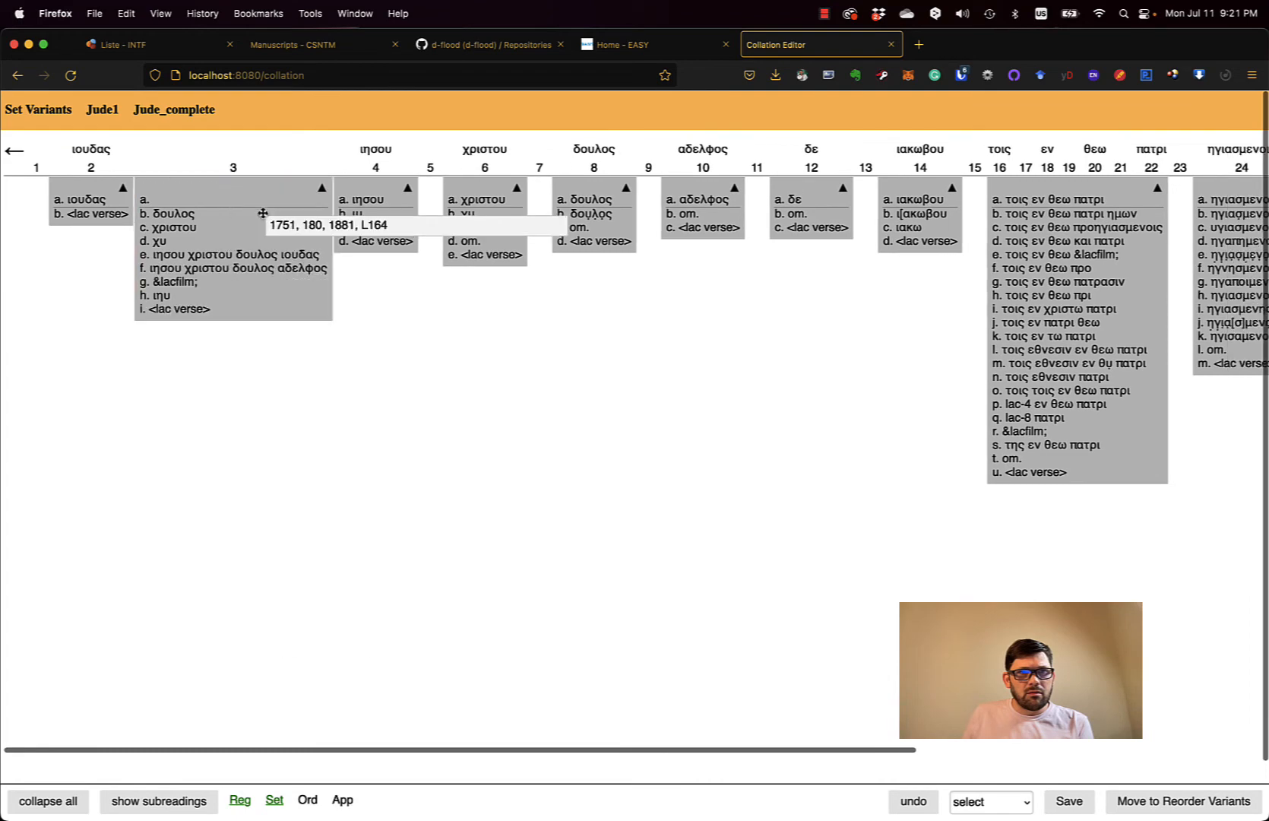
drag(379, 252, 319, 308)
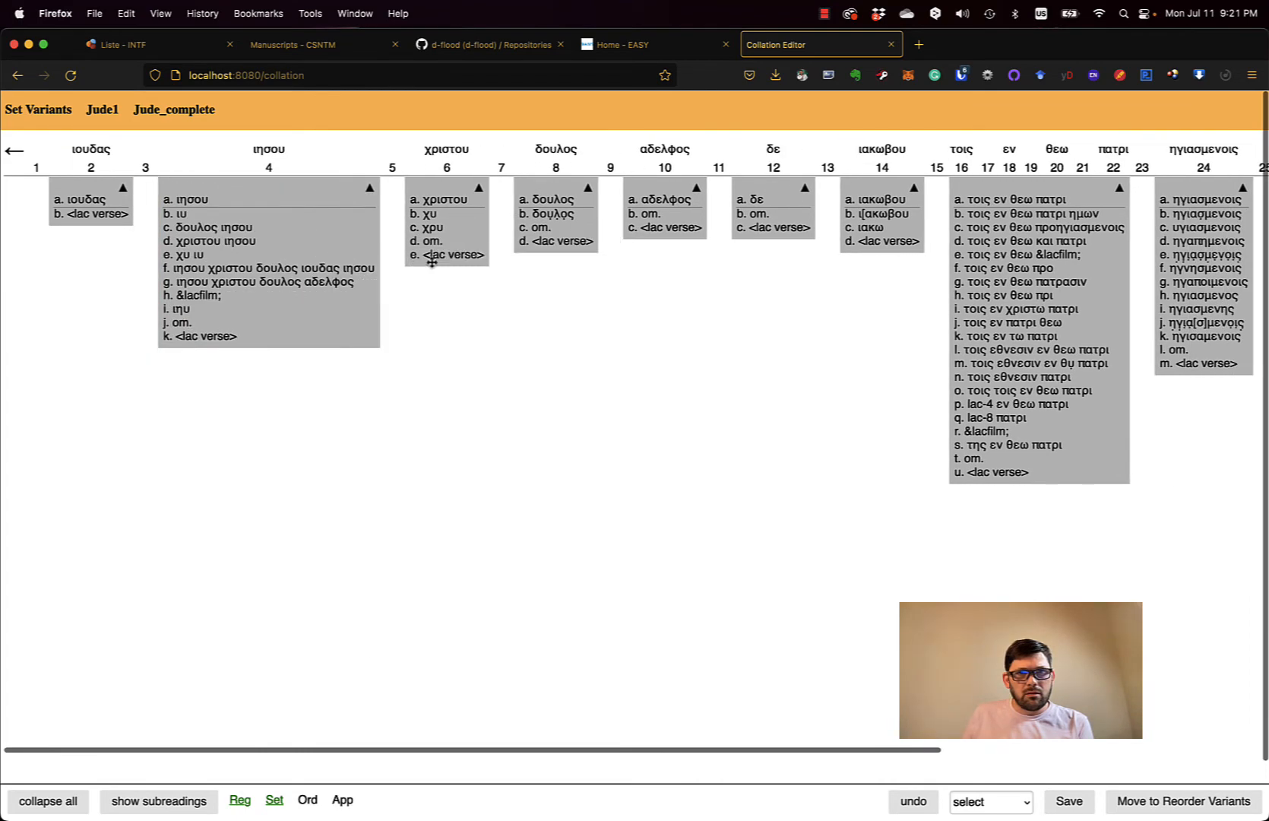
drag(443, 244, 350, 305)
click(914, 801)
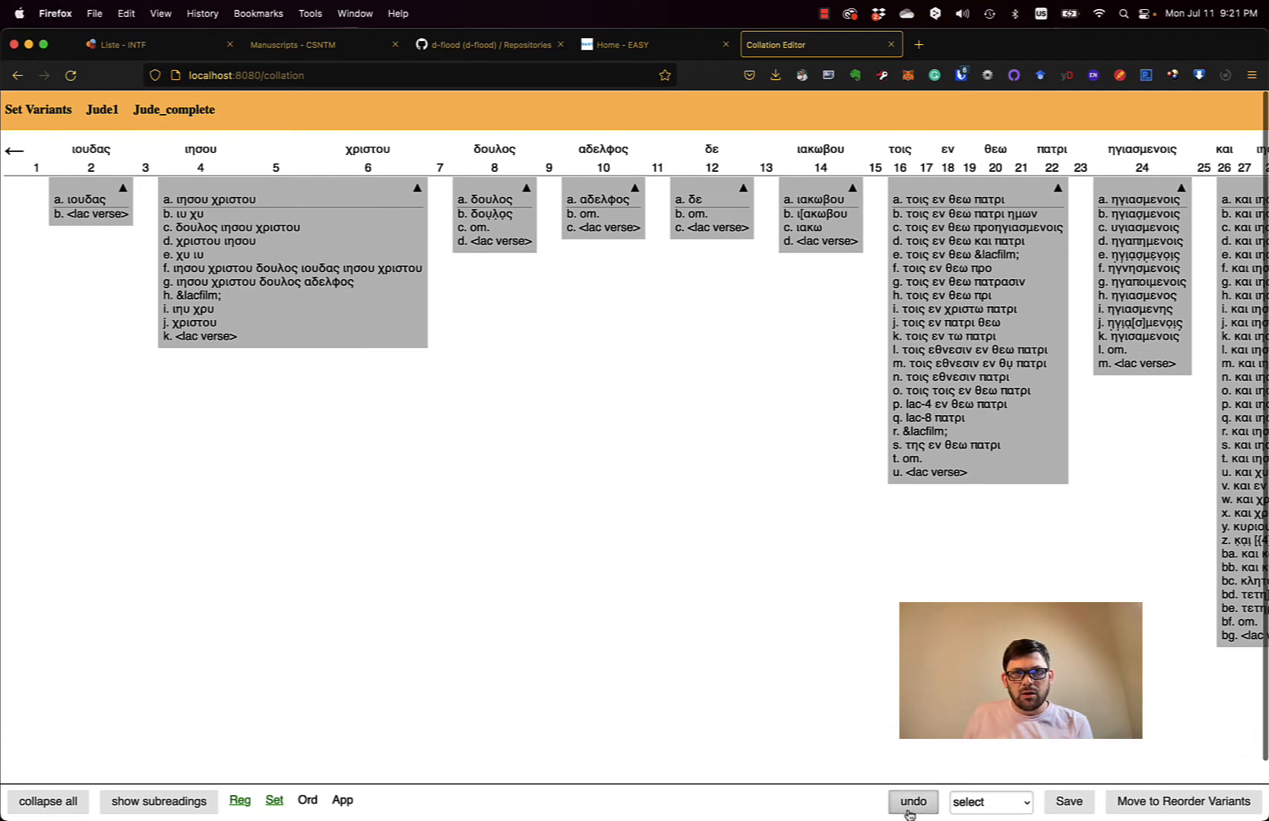
click(913, 801)
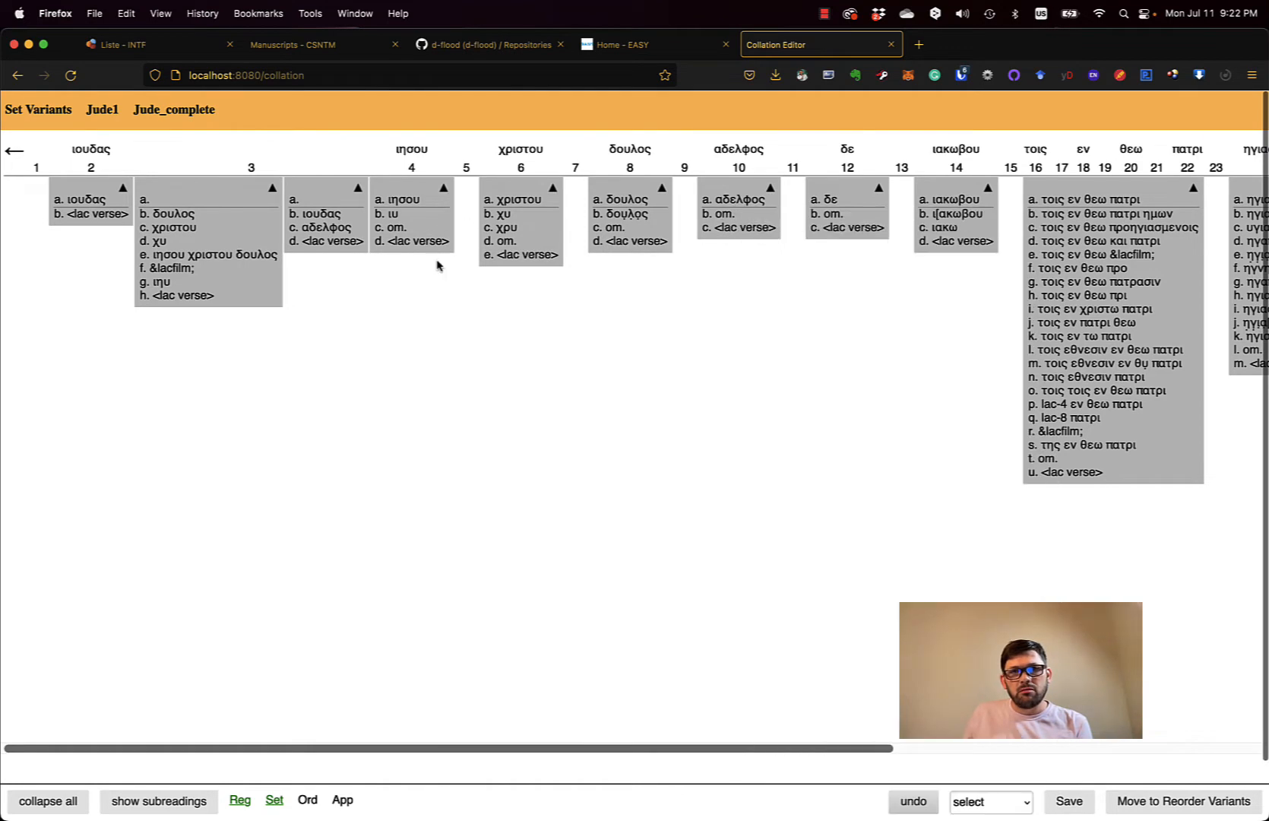
- Move the stray αδελφος reading from position 3 through column 4 to column 6, recombining each unit behind it
right_click(335, 224)
click(355, 249)
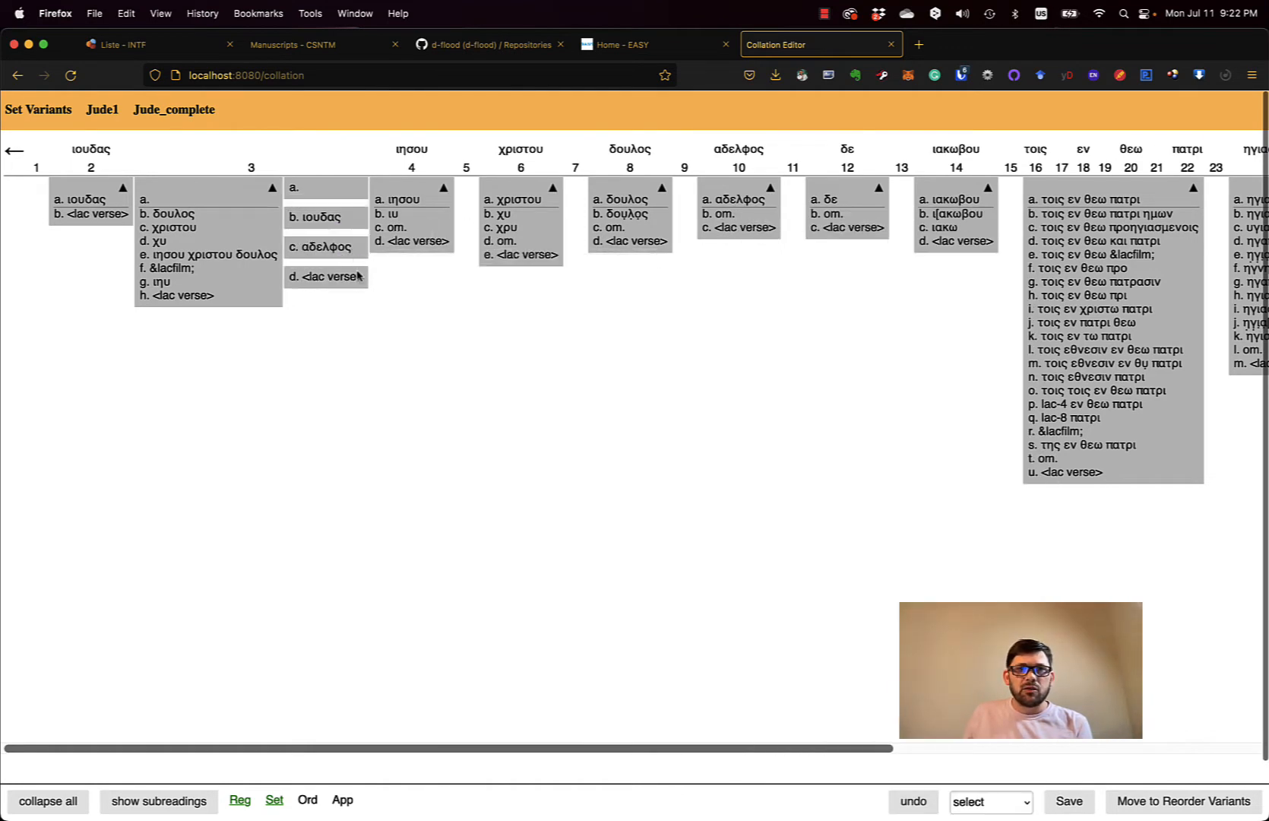
drag(343, 250, 410, 257)
right_click(310, 215)
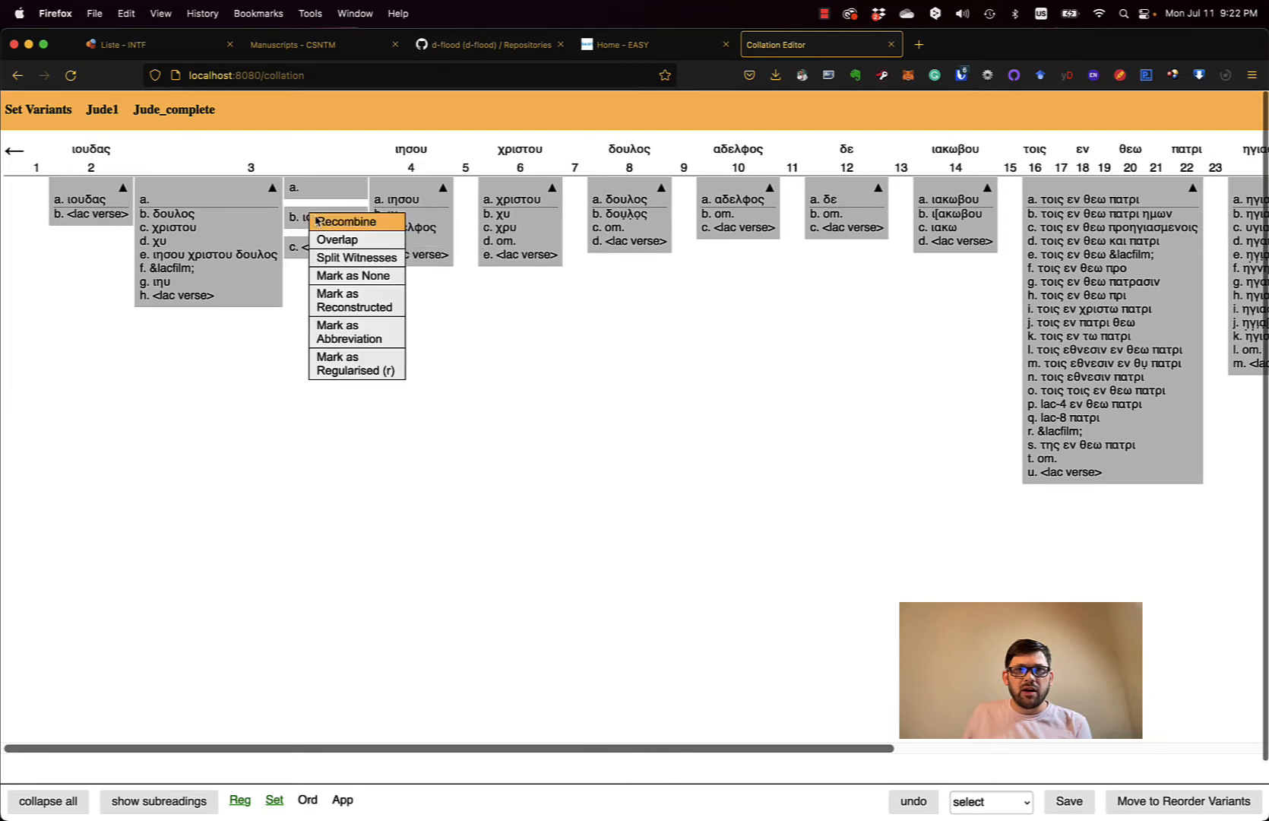
click(316, 221)
right_click(419, 234)
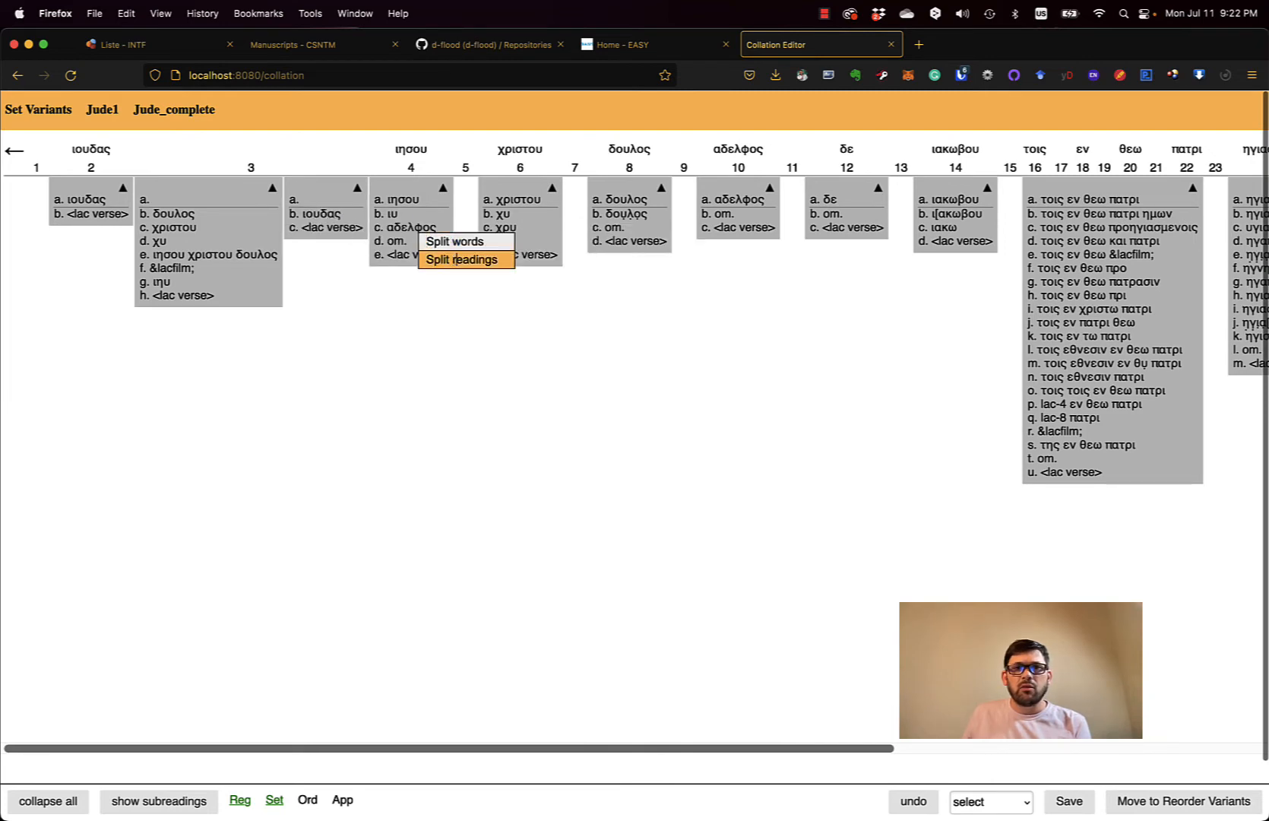
click(456, 259)
drag(415, 247, 486, 243)
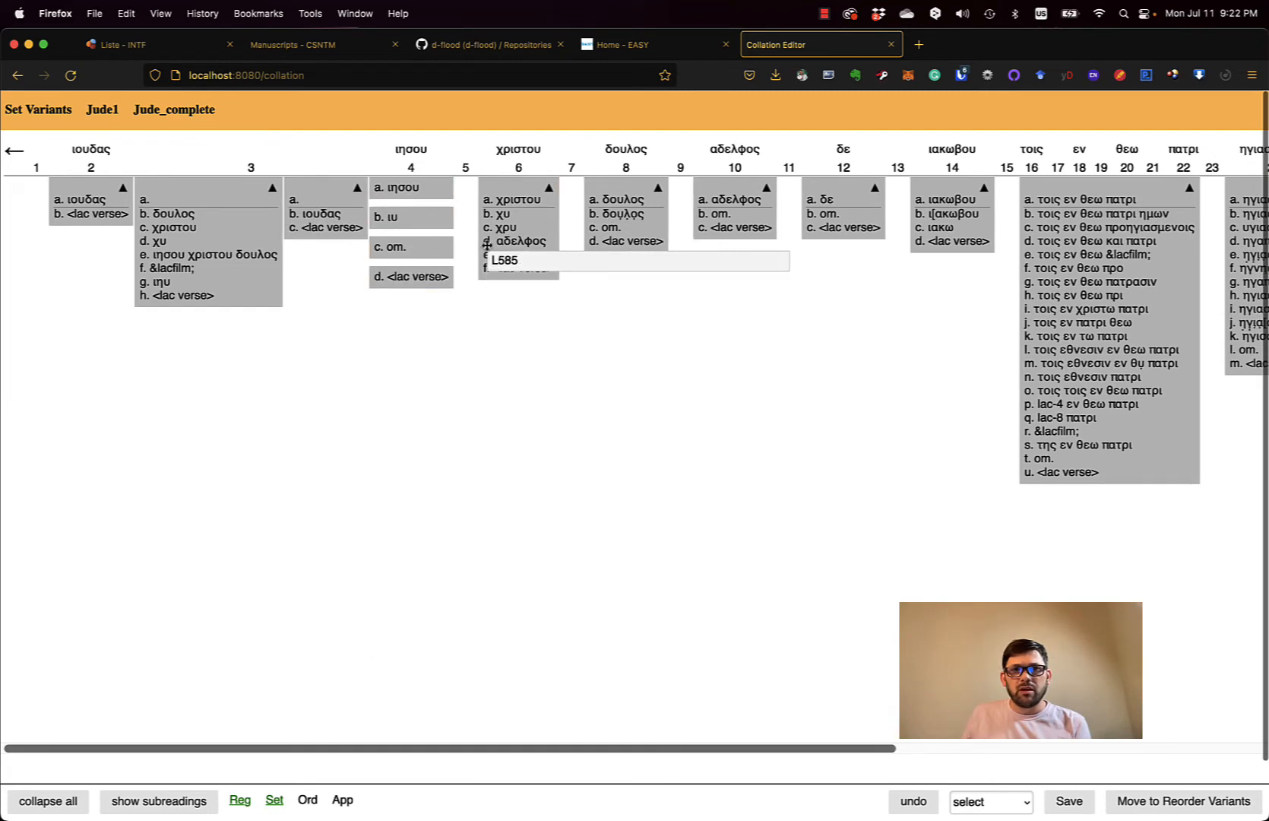
right_click(431, 240)
click(433, 249)
- Carry the αδελφος reading through column 8 onto the αδελφος unit at 10, recombining columns 6 and 8
mouse_move(513, 254)
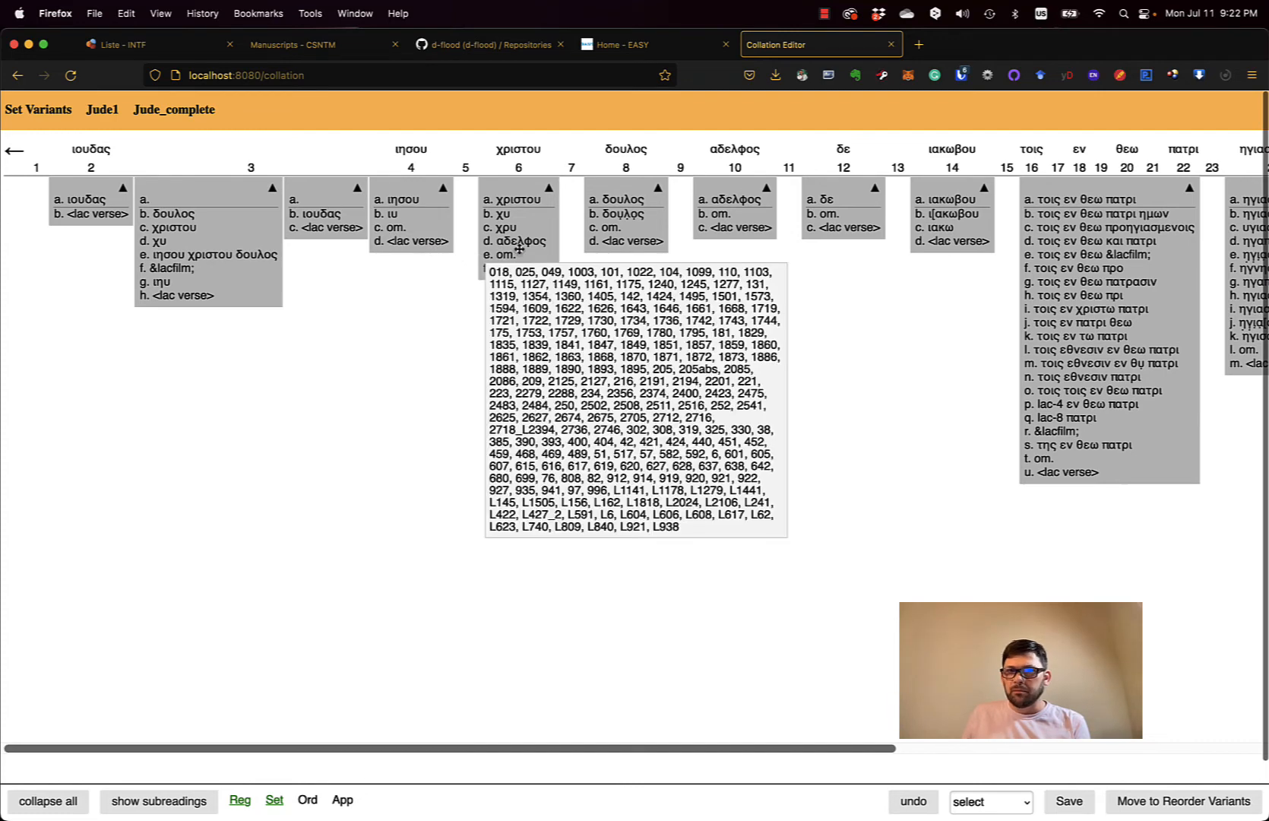
right_click(517, 247)
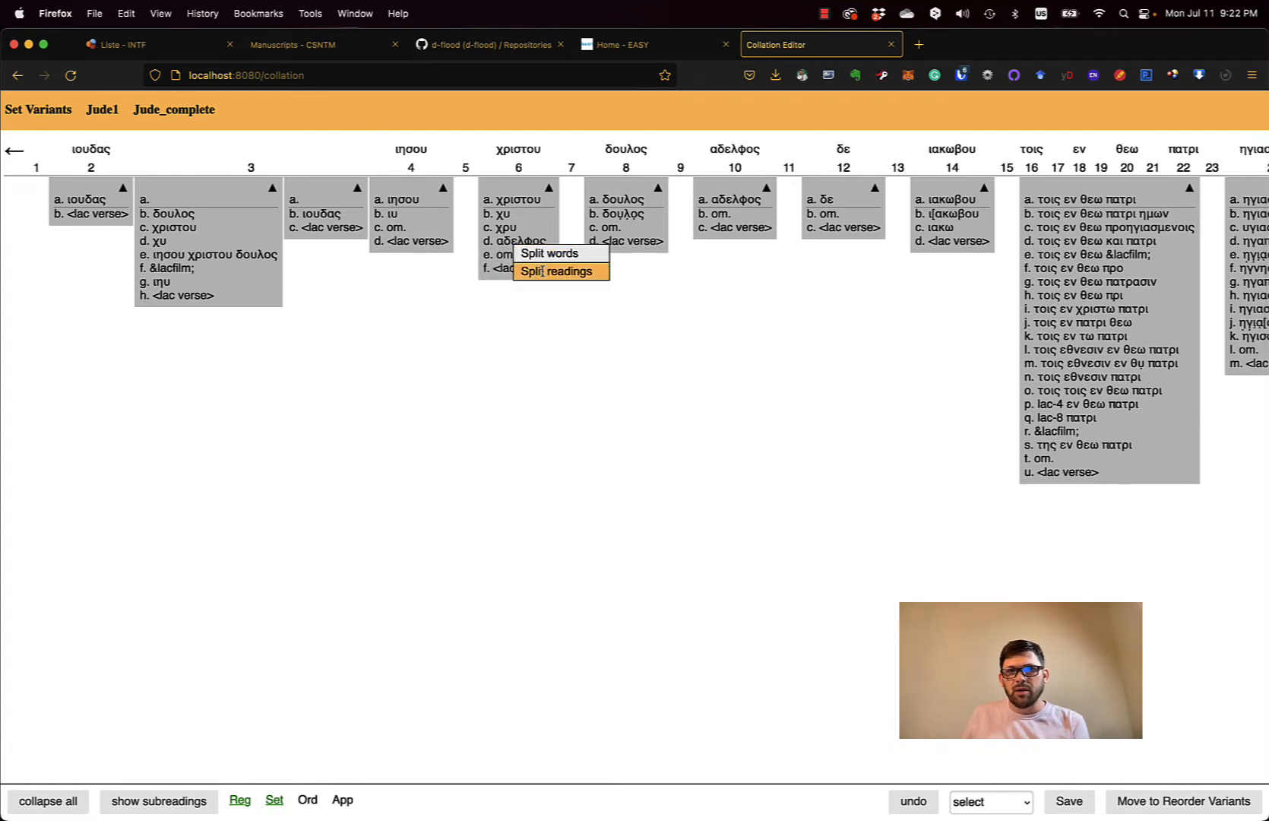
click(538, 270)
drag(542, 271, 587, 249)
right_click(538, 248)
click(542, 254)
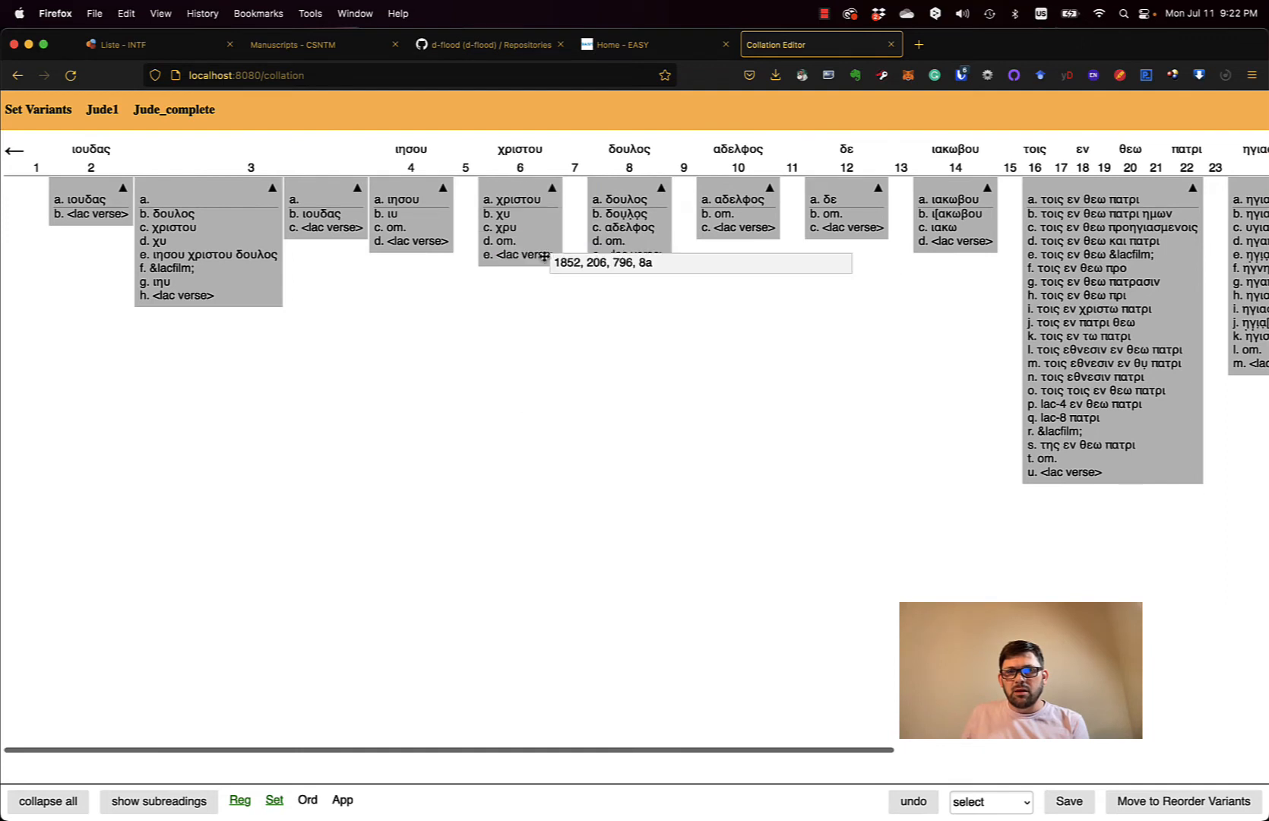
right_click(645, 235)
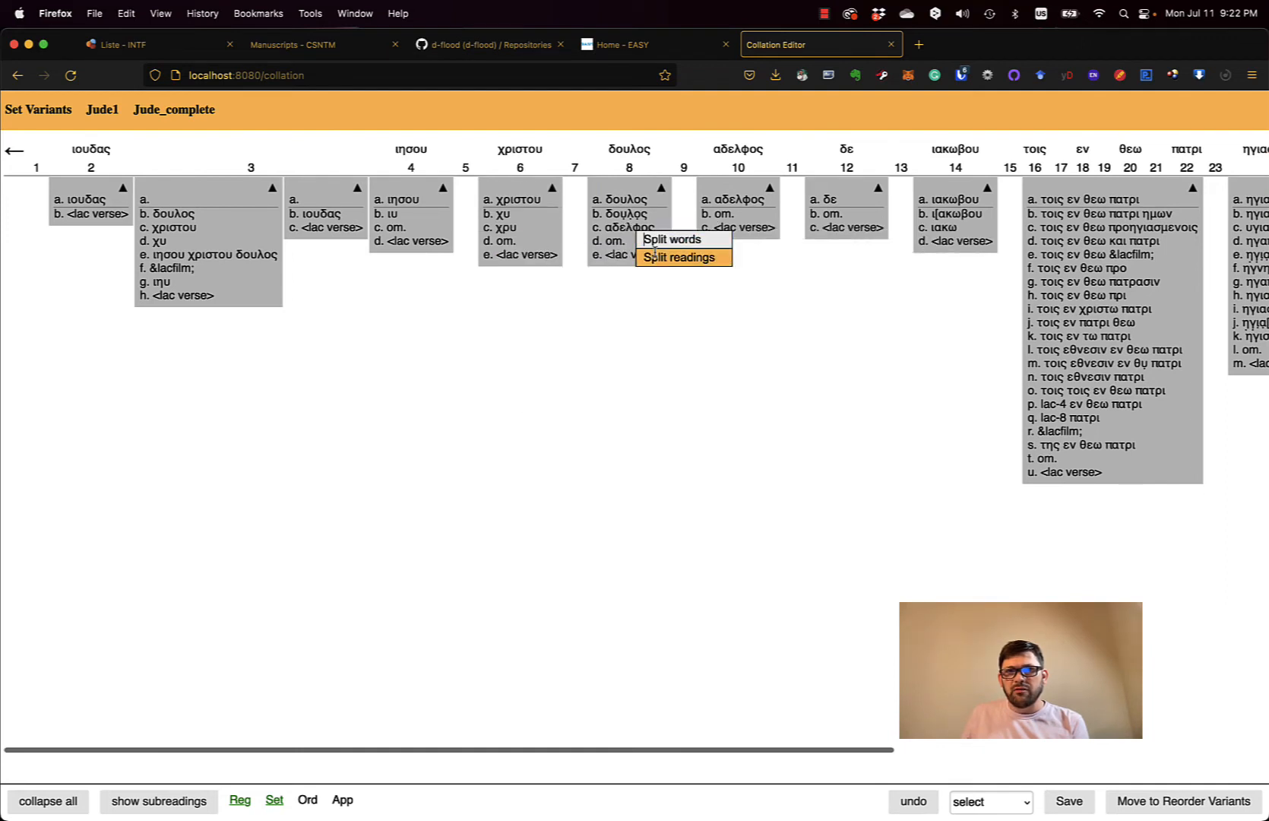
click(652, 254)
drag(653, 254, 722, 254)
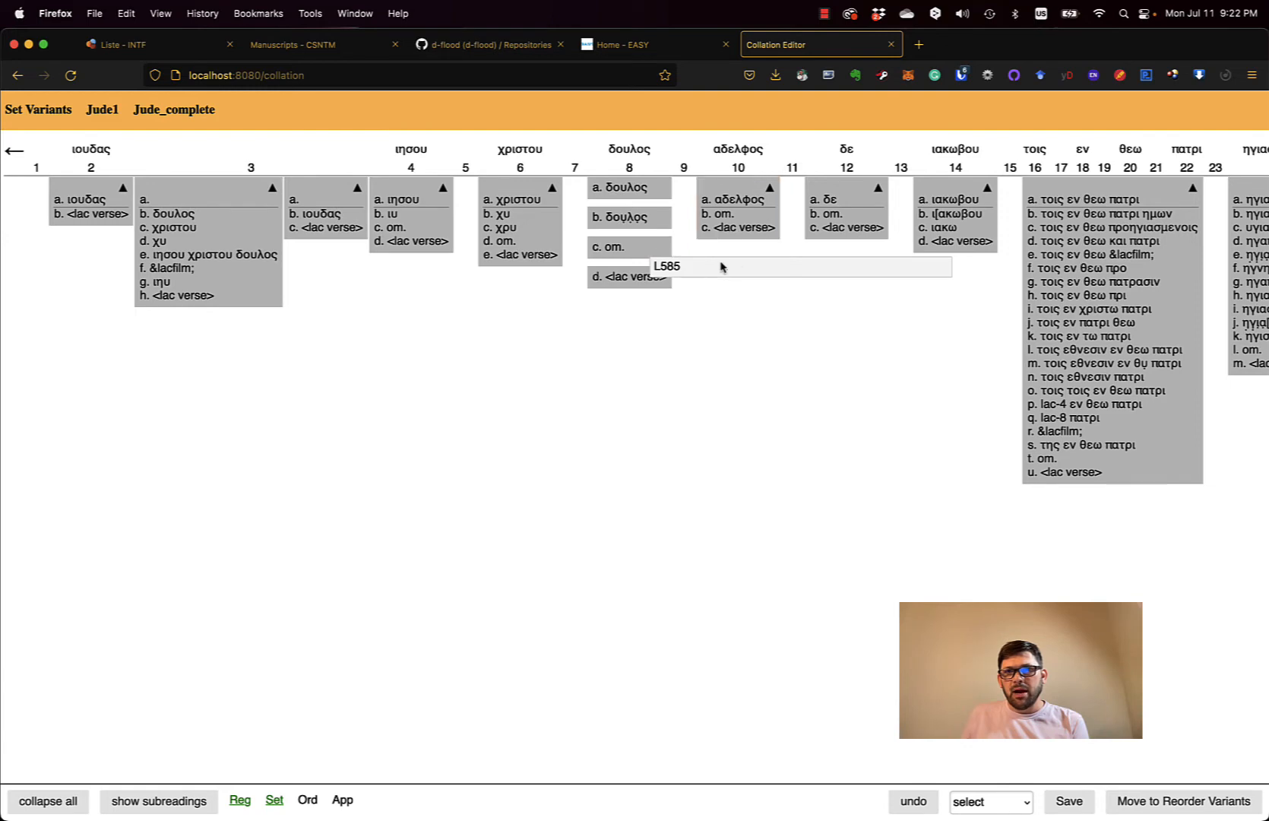
right_click(634, 250)
click(650, 256)
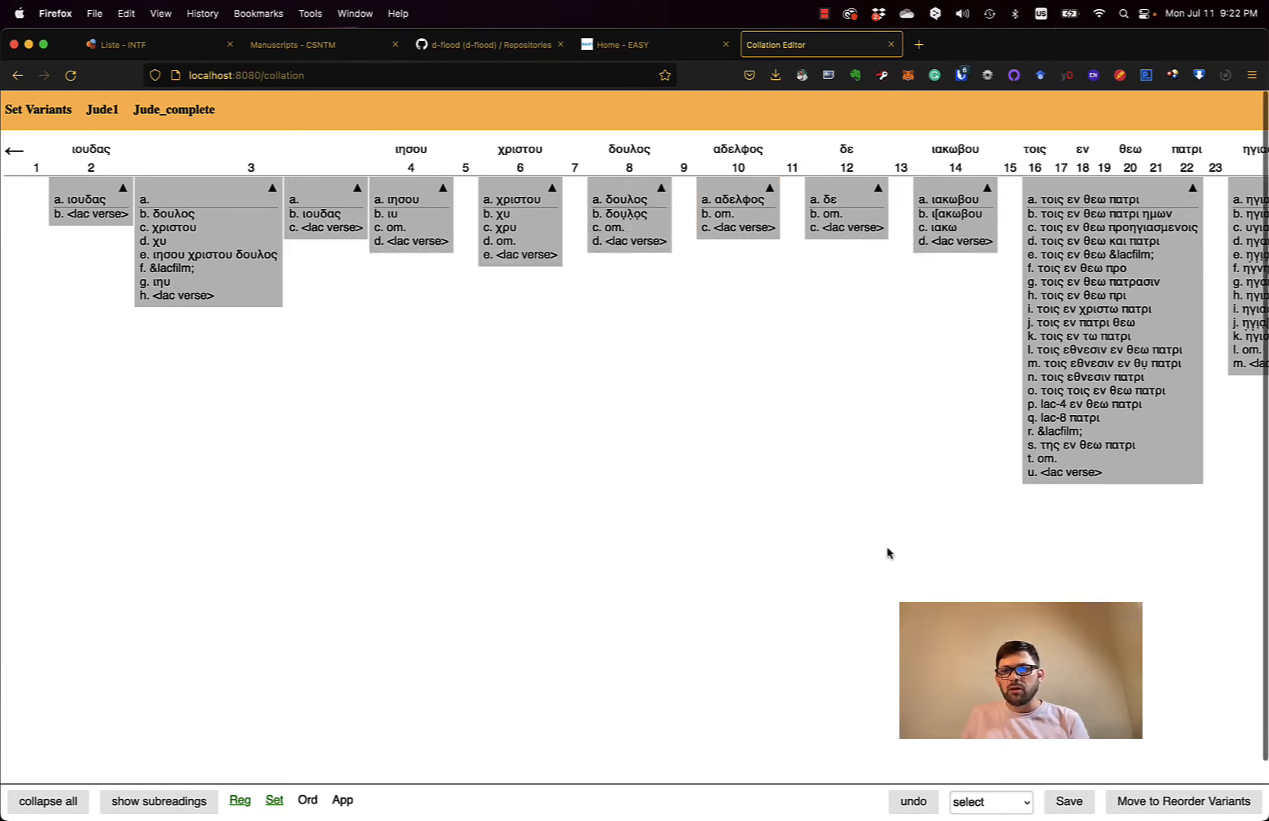
- Merge the units at 3, then χριστου and δουλος into the ιησου unit as one ιησου χριστου δουλος unit
drag(300, 204, 277, 213)
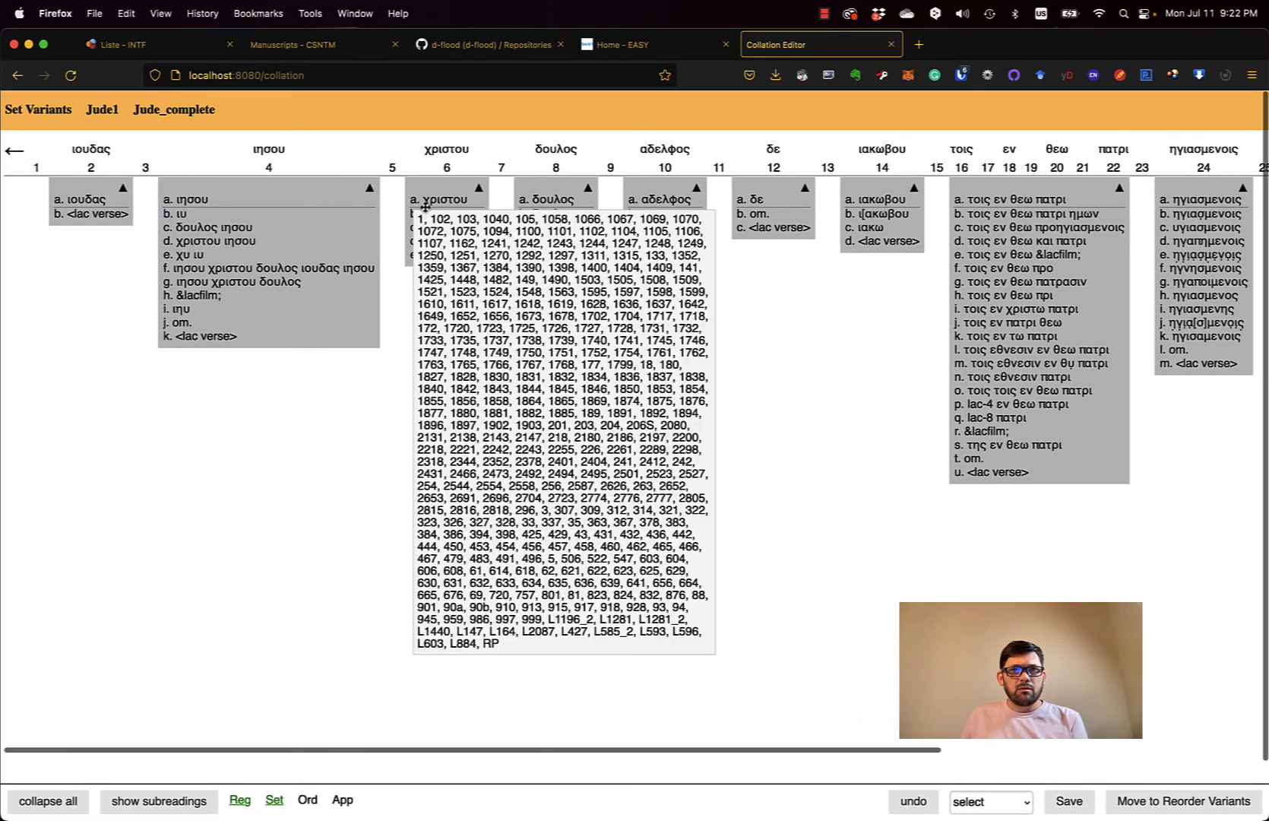
drag(426, 208, 341, 212)
drag(470, 216, 348, 425)
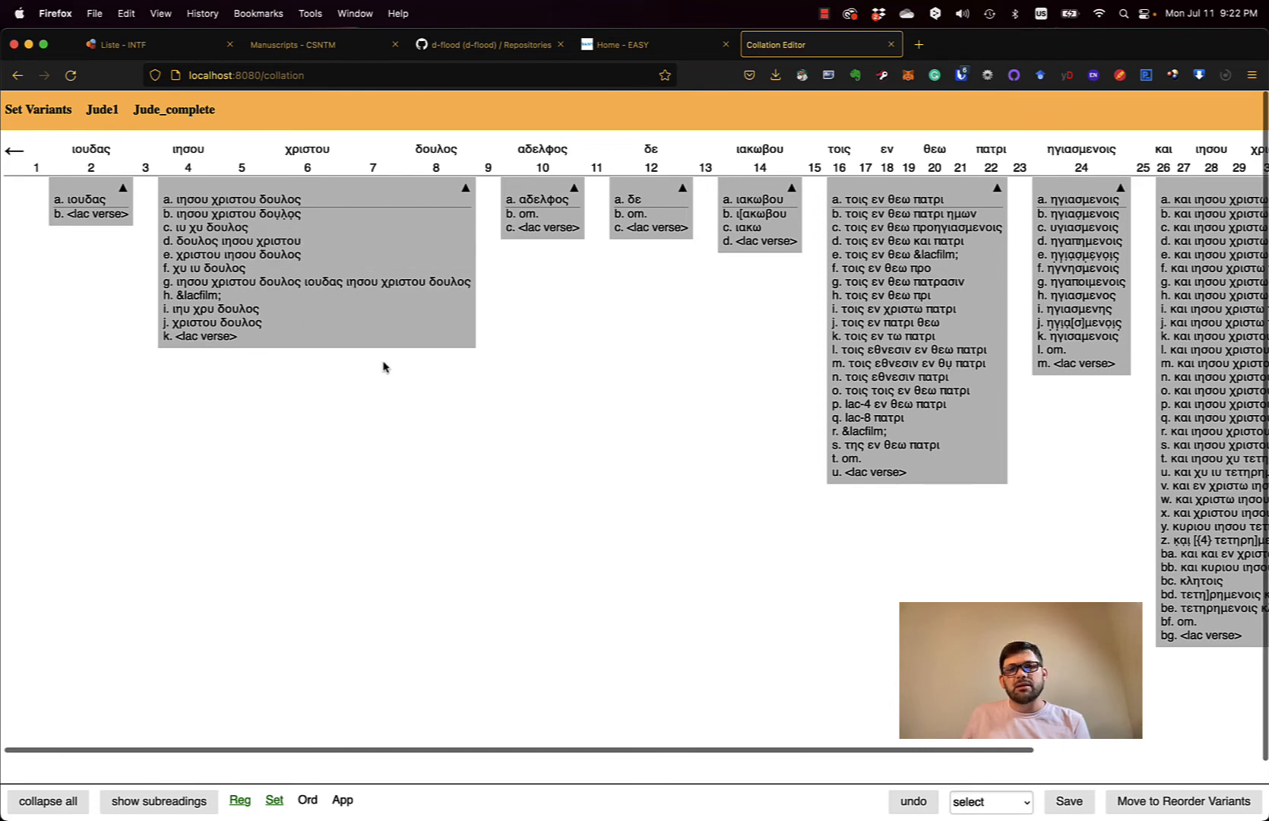
- Save the Jude1 set variants over the earlier version and advance to Order Readings
click(1068, 801)
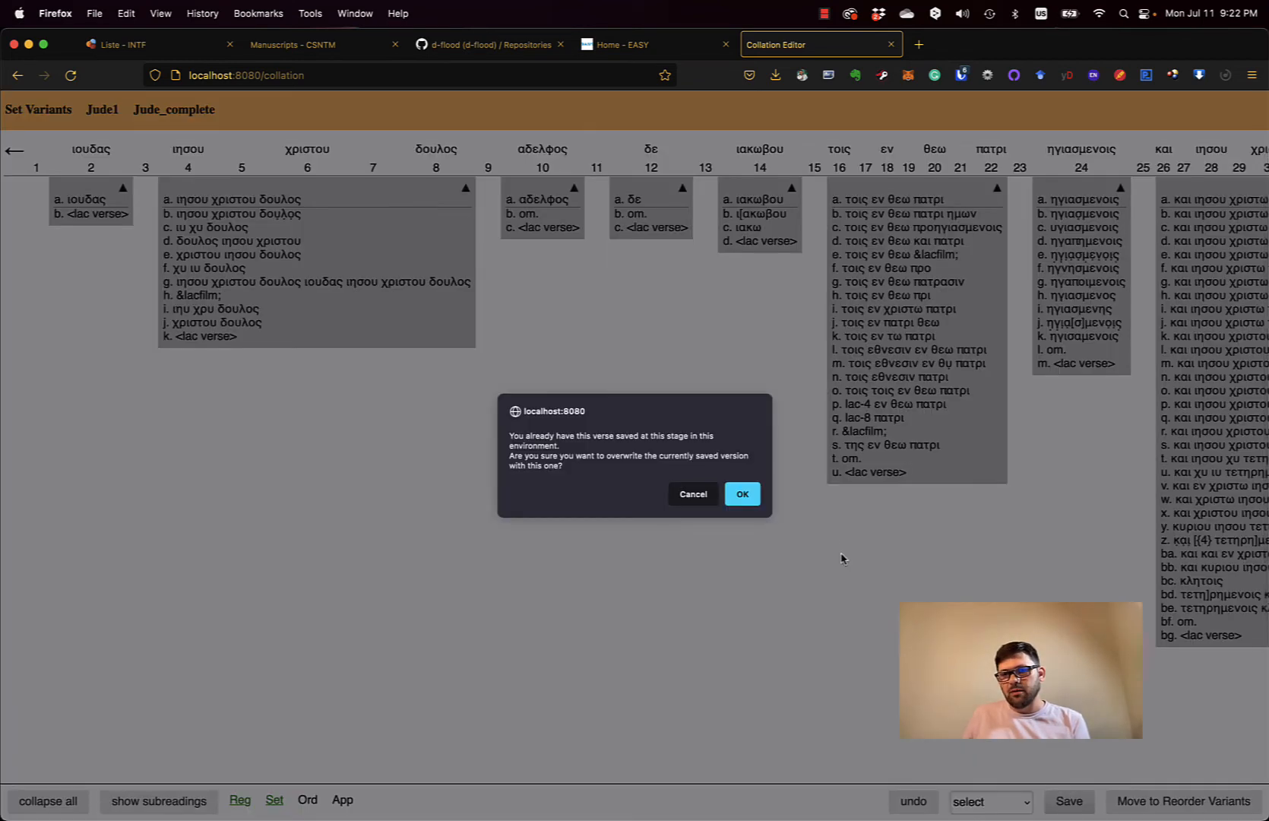
click(742, 494)
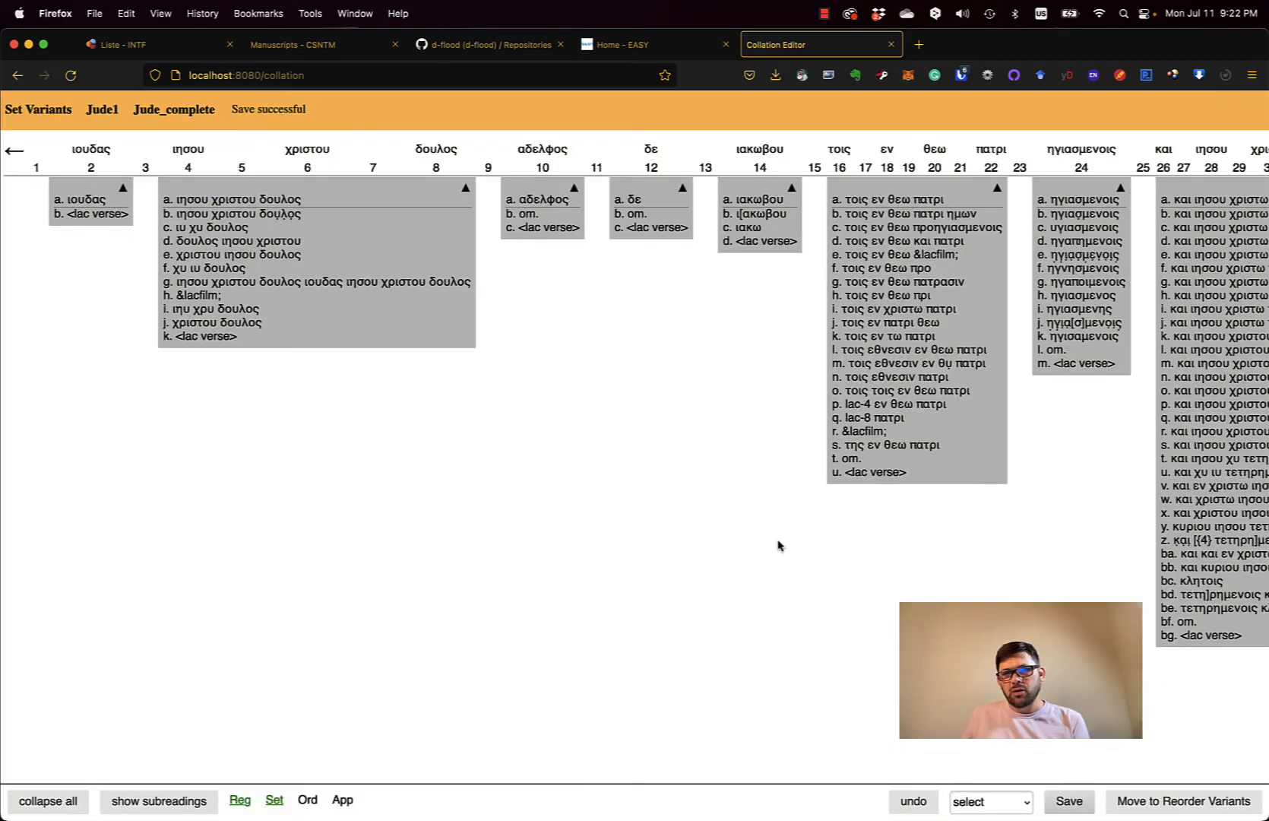
click(1147, 803)
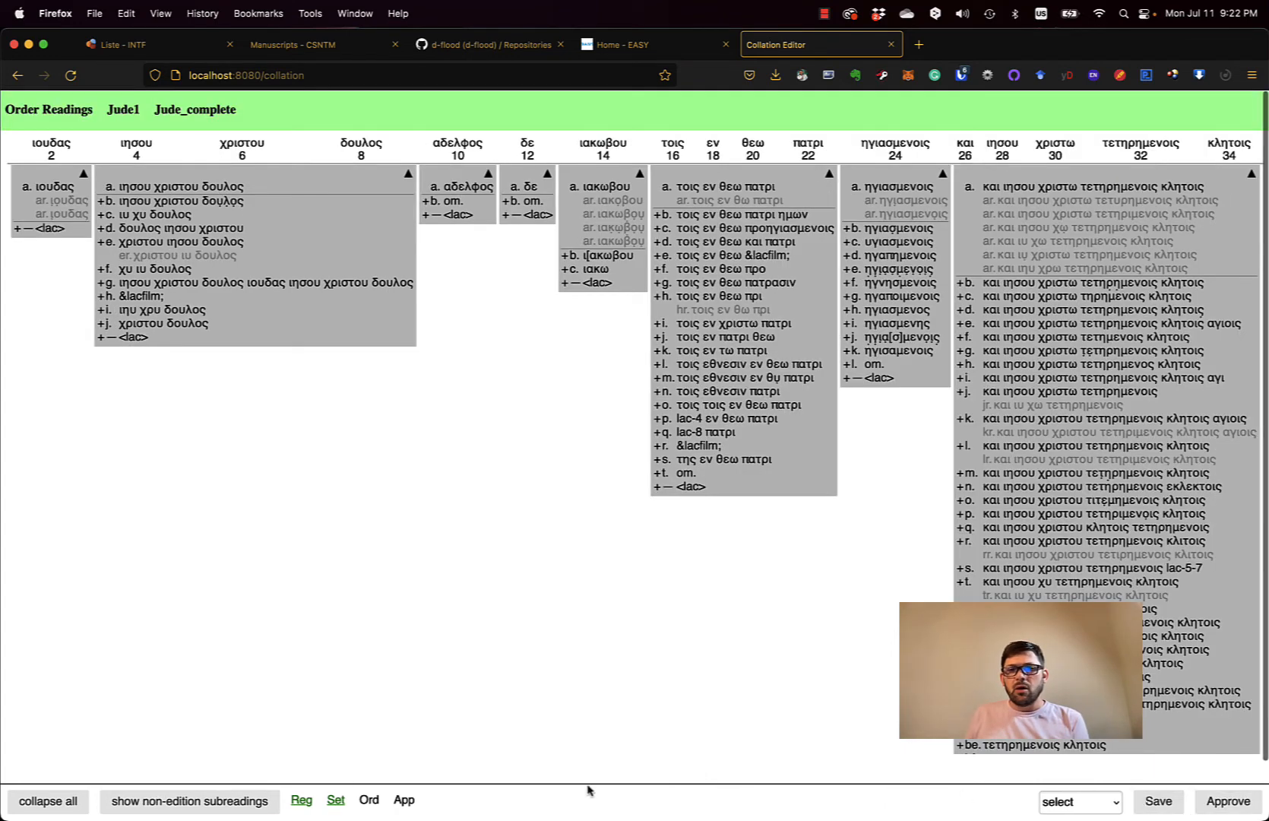
- Go back from Order Readings to the Set Variants stage using the Set link
click(335, 800)
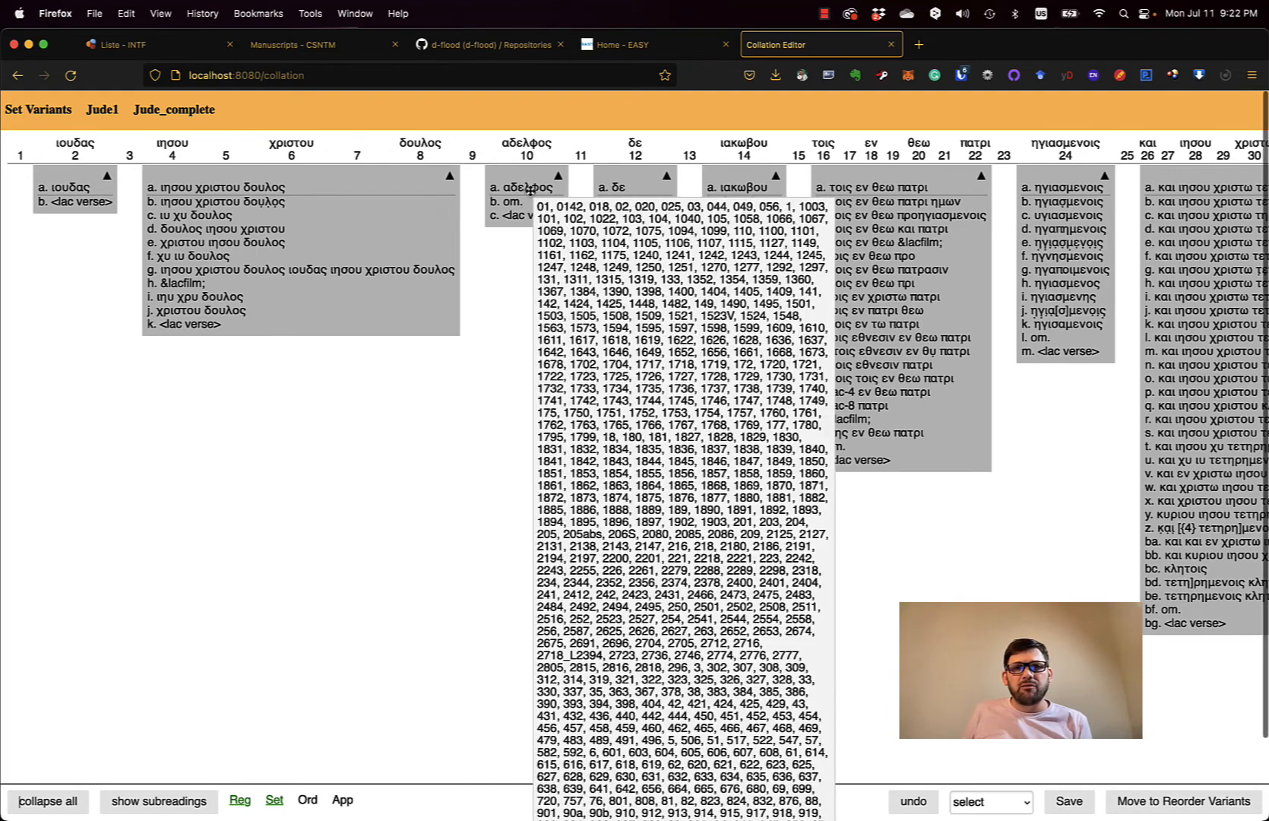
- Split unit 4's readings apart and regularise reading b to parent reading a
right_click(259, 221)
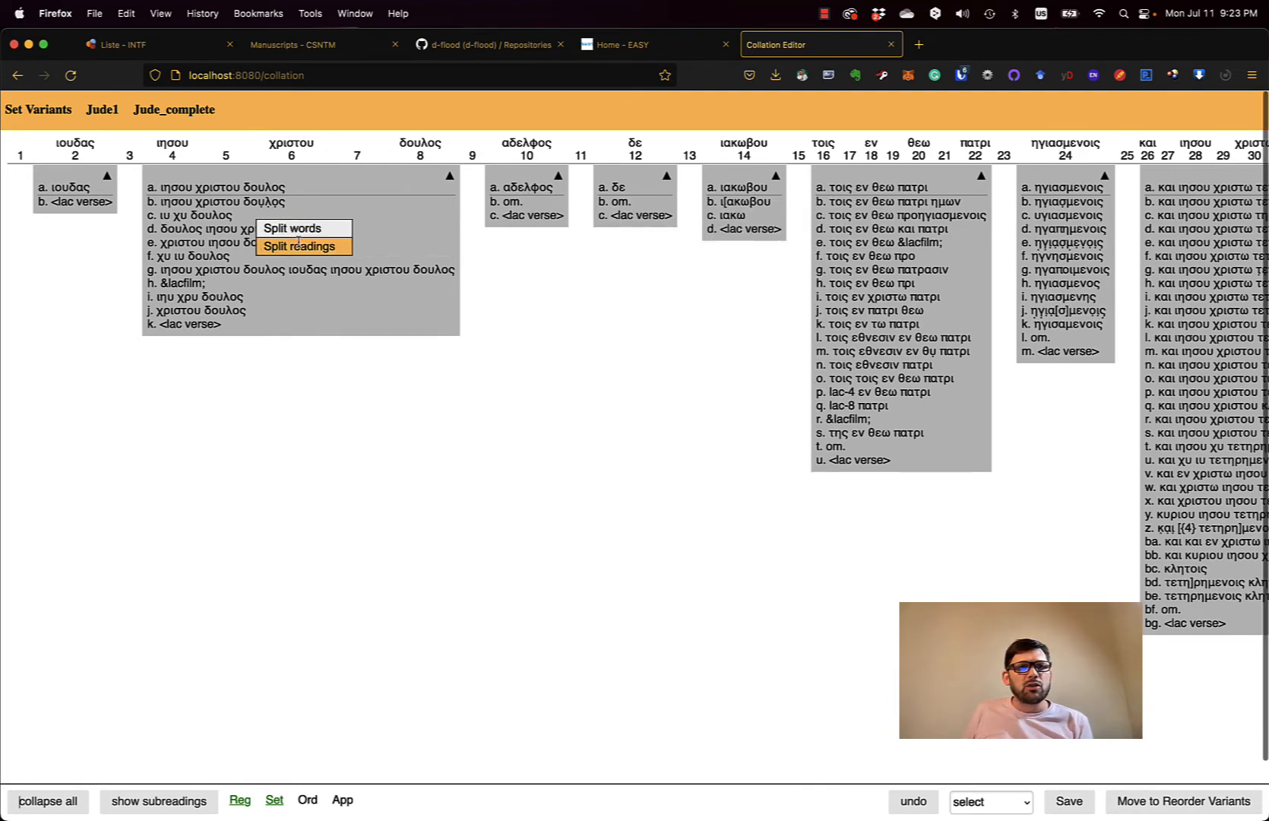
click(307, 247)
right_click(283, 213)
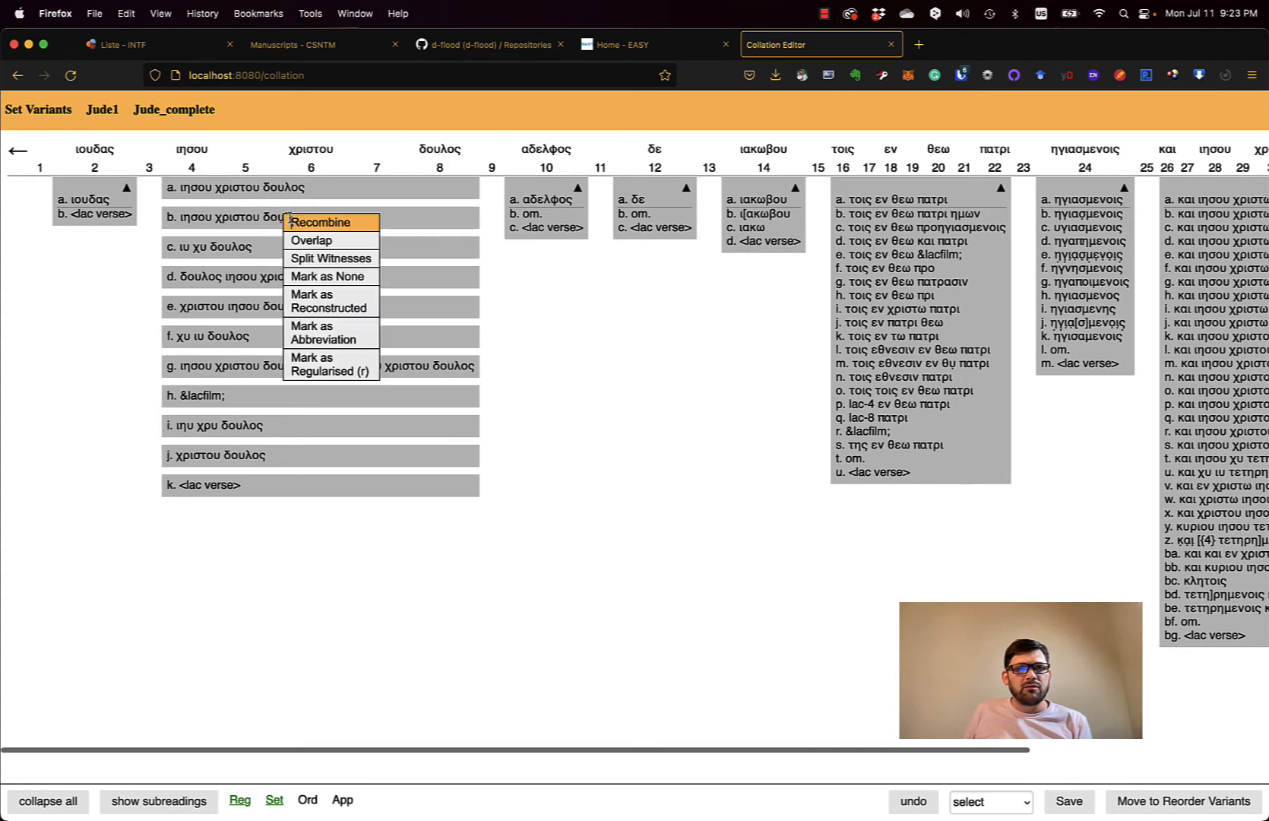
click(322, 361)
click(373, 180)
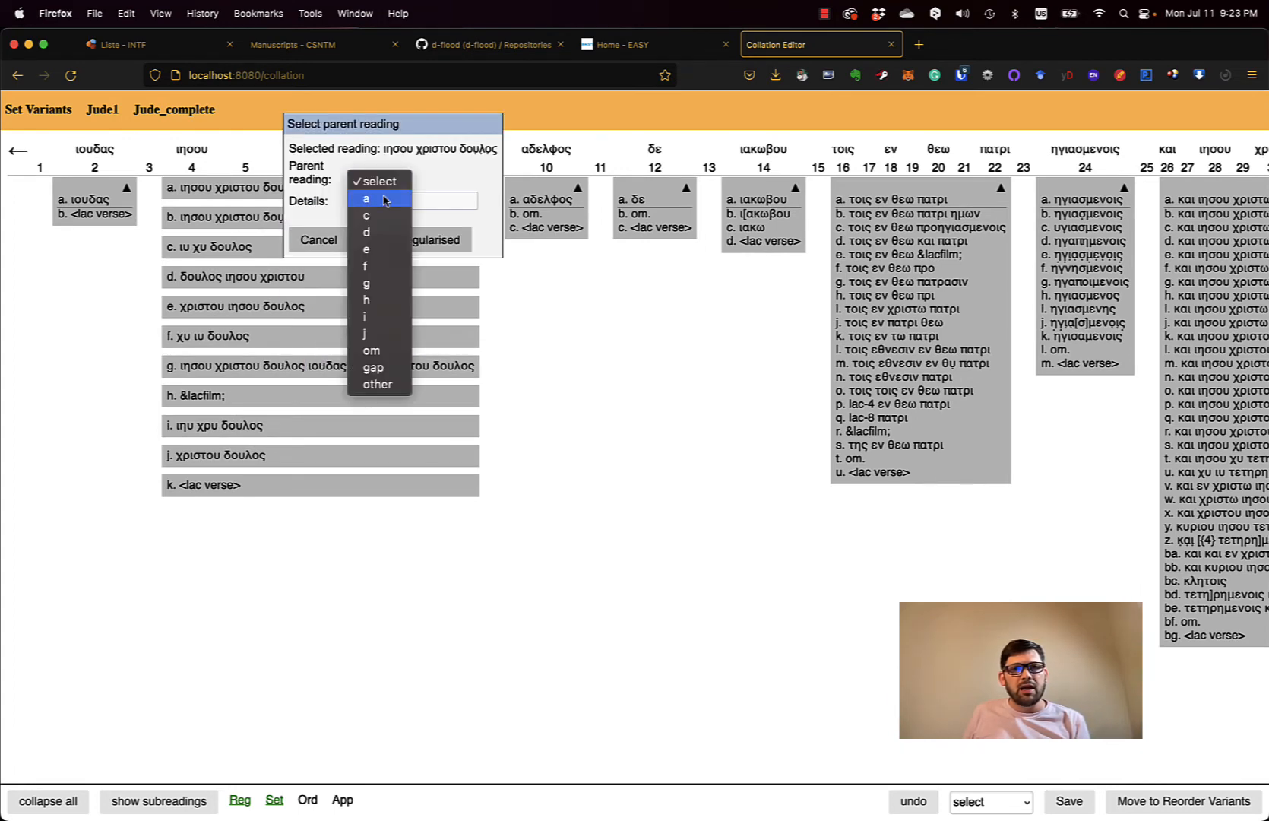
click(377, 197)
click(397, 242)
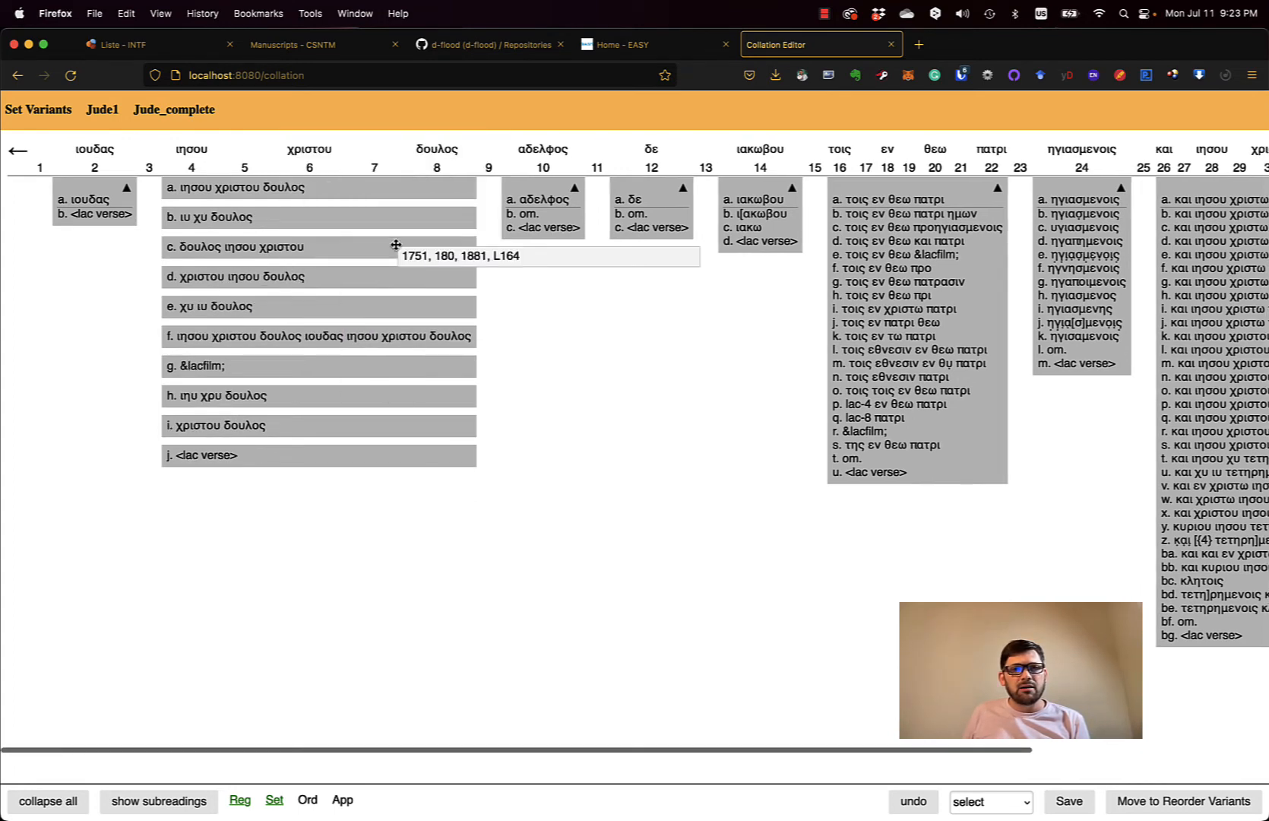
- Regularise ιυ χυ δουλος for all its witnesses to parent reading a
right_click(266, 219)
click(322, 364)
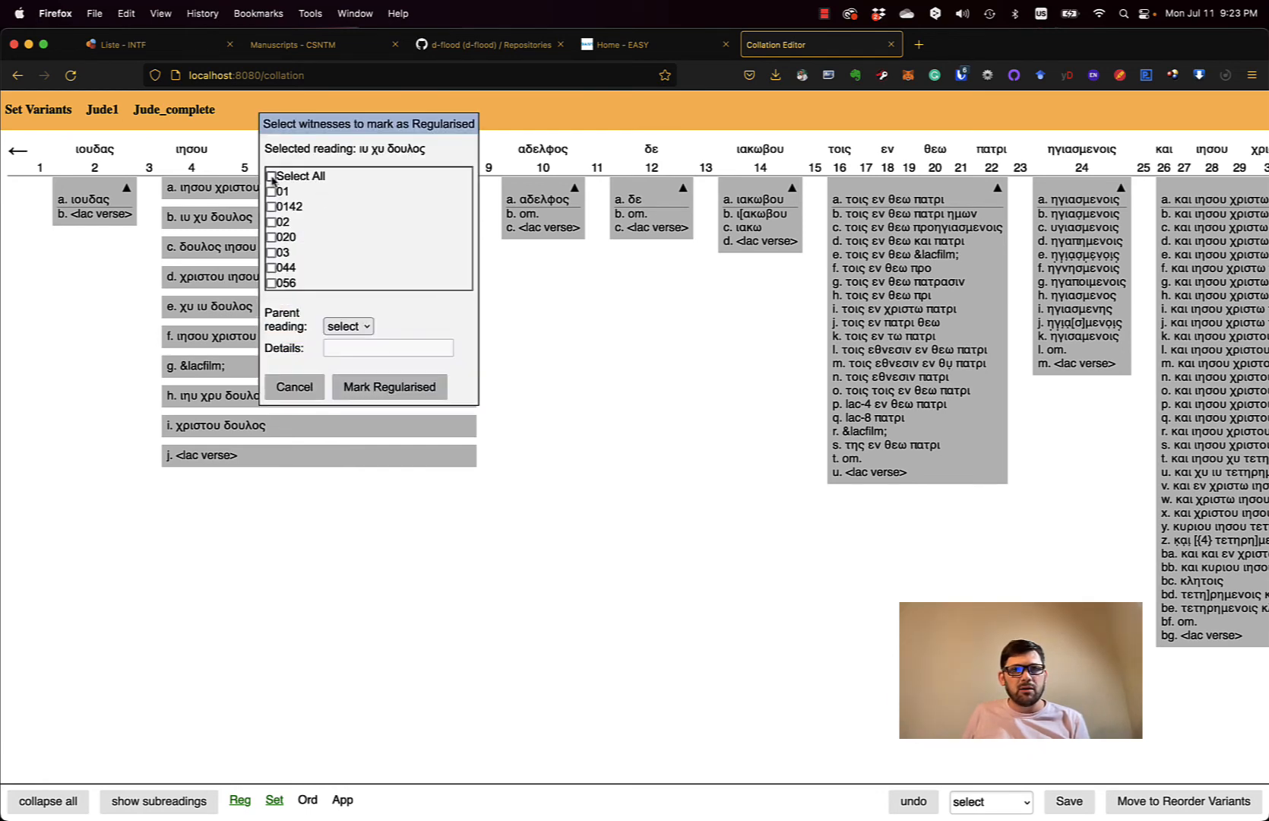
click(271, 176)
click(347, 326)
click(342, 341)
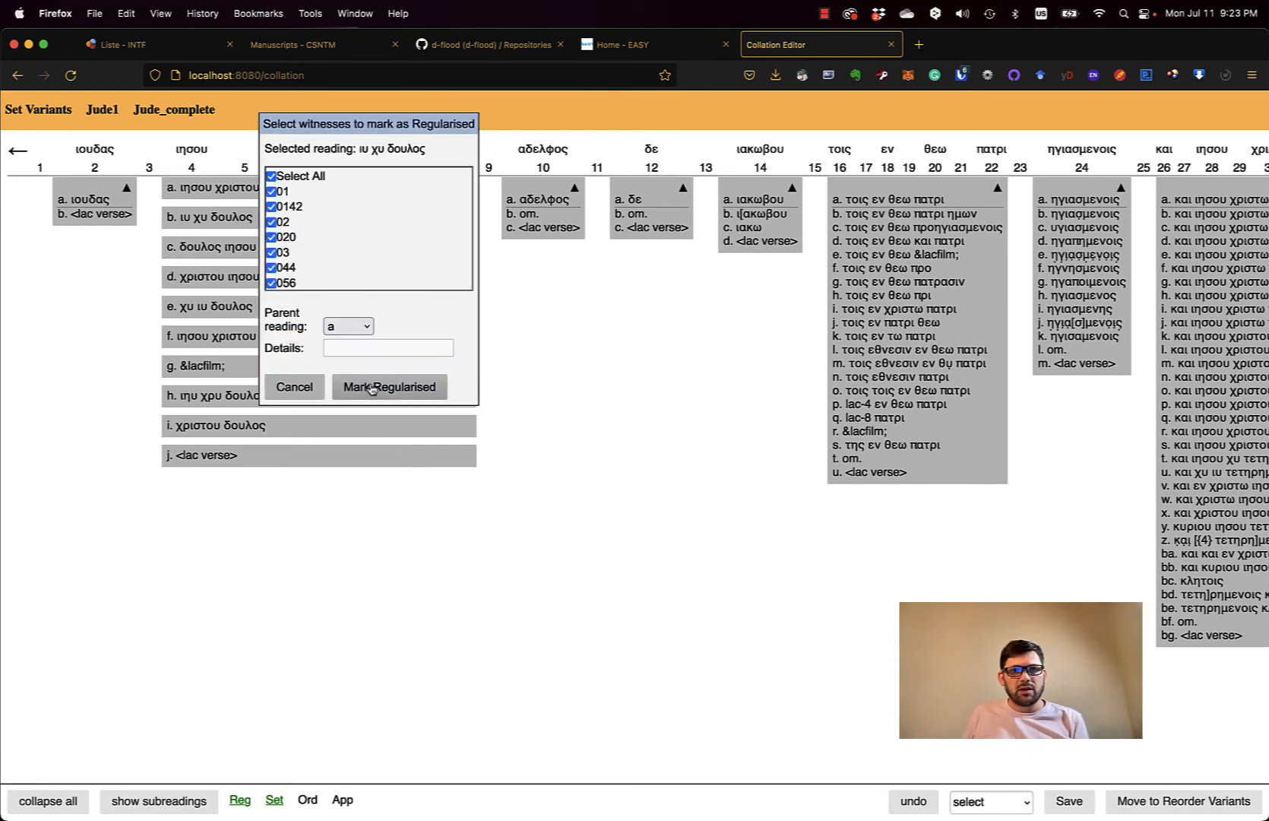
click(371, 387)
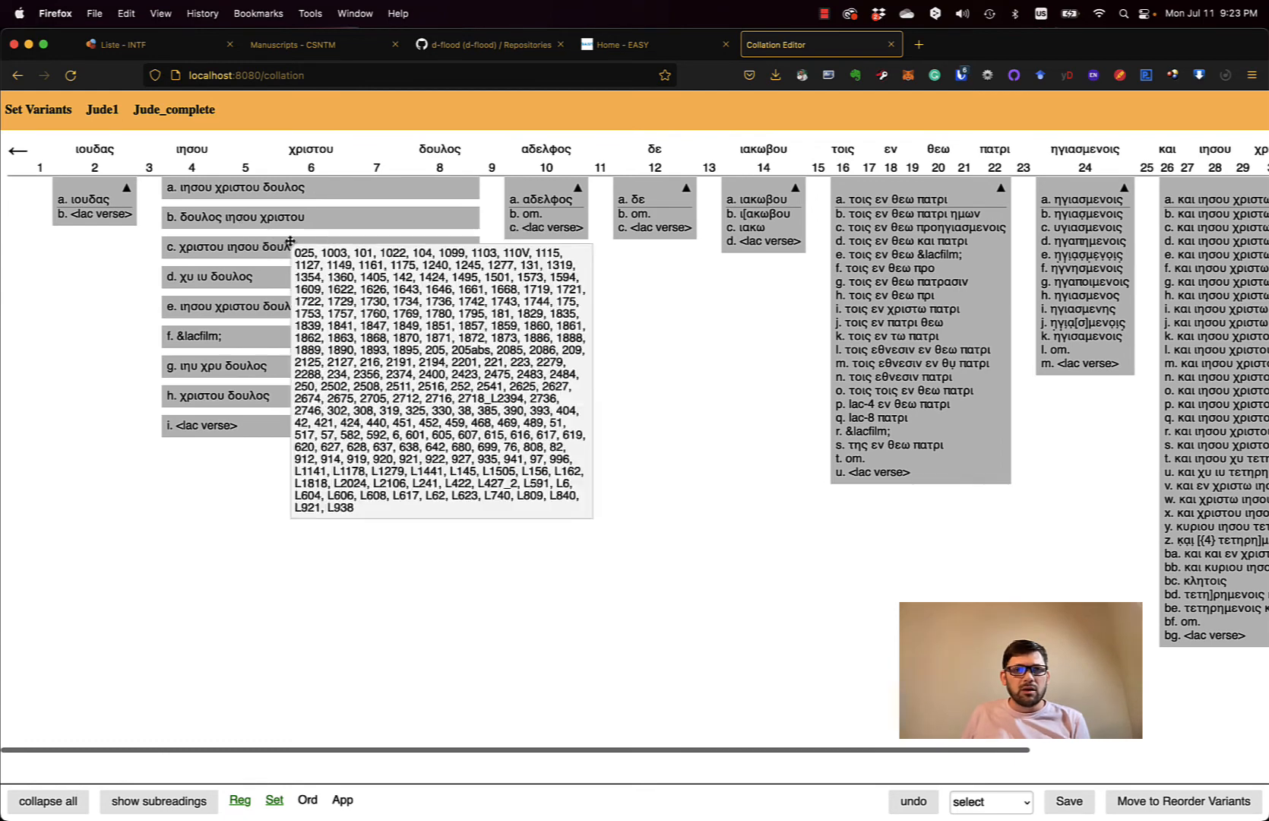
- Regularise χυ ιυ δουλος for witnesses 018 and 049 to its fuller parent reading
mouse_move(231, 277)
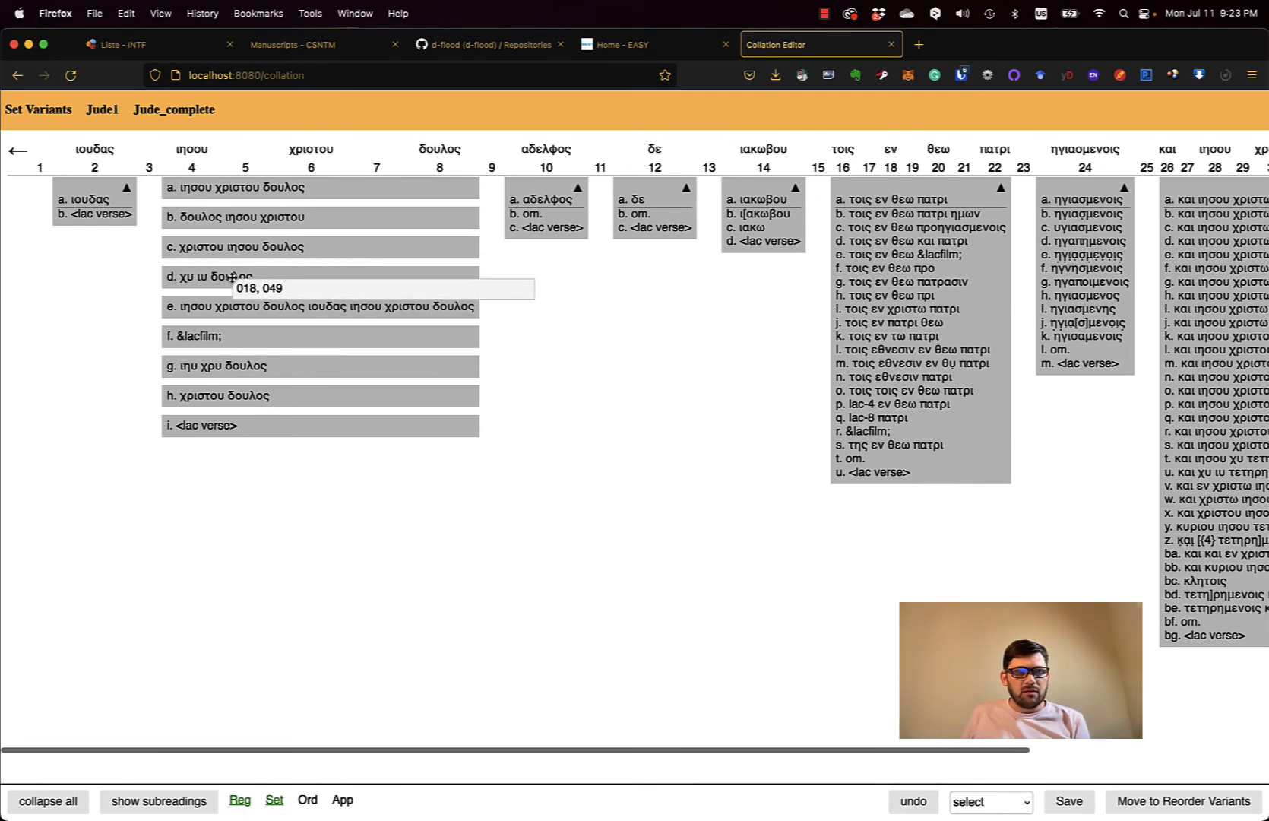
right_click(232, 277)
click(308, 419)
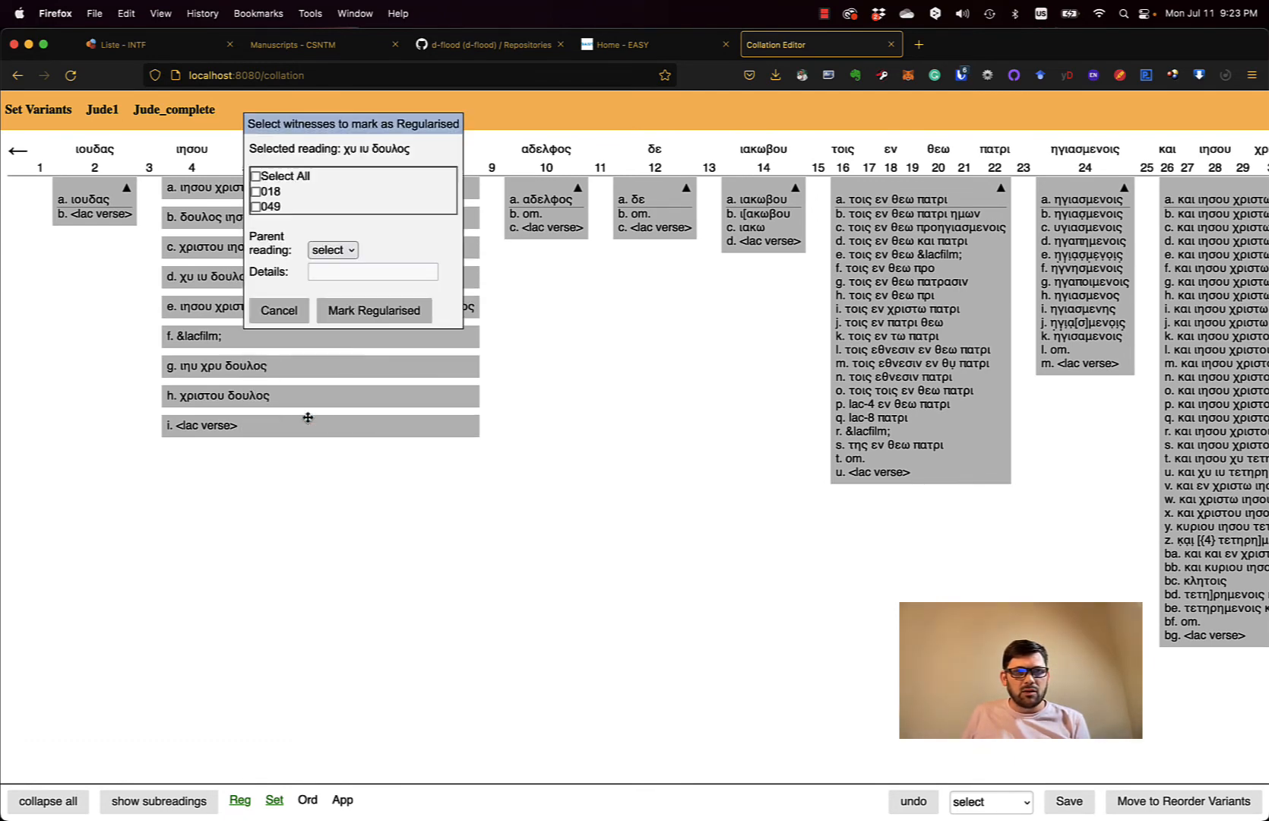
click(257, 177)
click(320, 250)
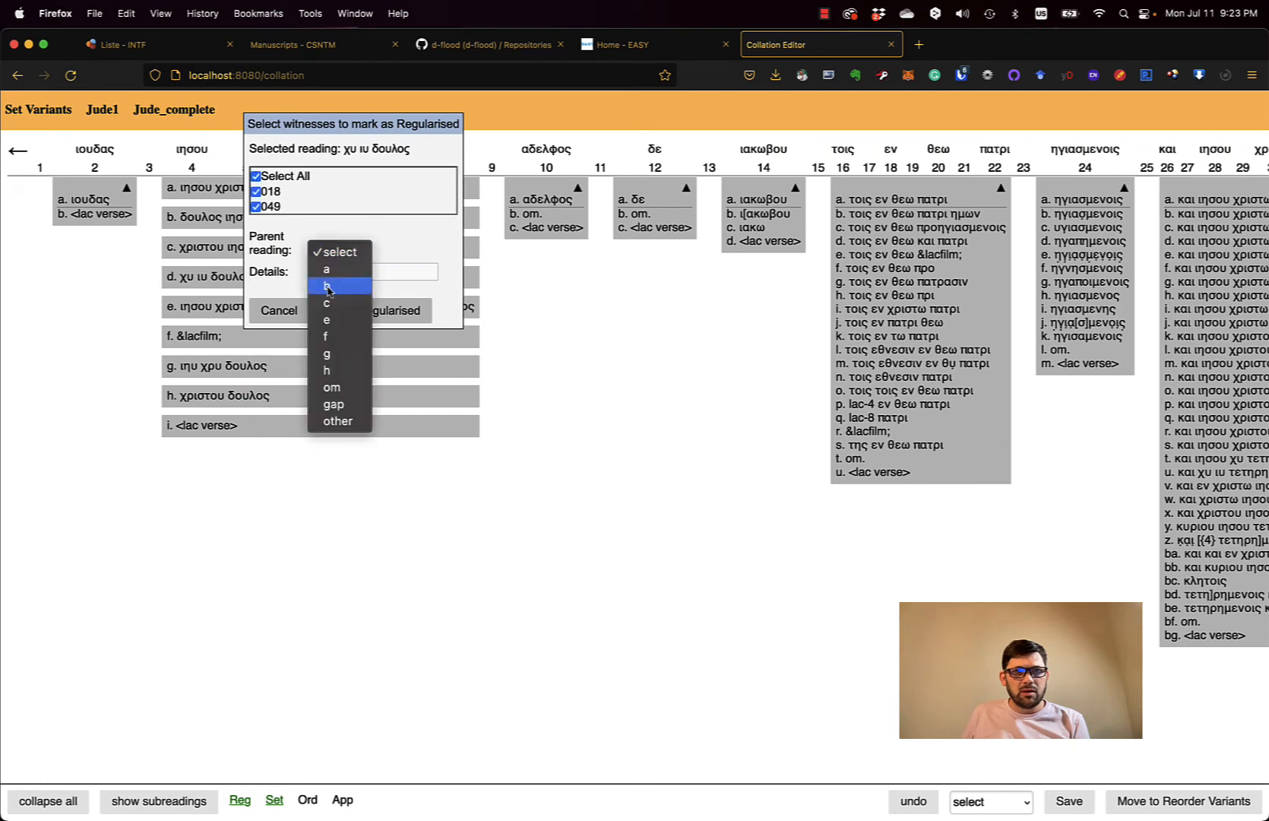
click(328, 287)
click(352, 312)
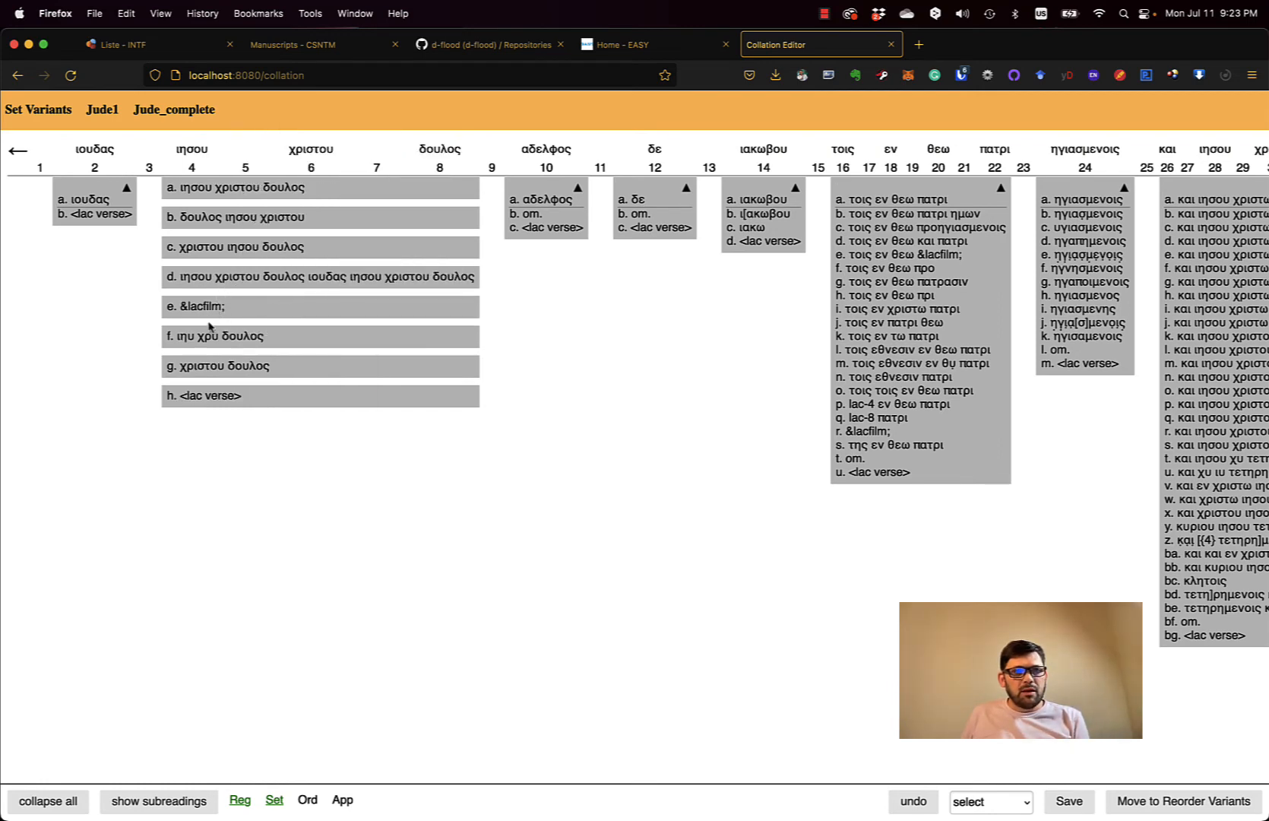
- Regularise the &lacfilm; reading as a gap with details 'lac'
mouse_move(195, 314)
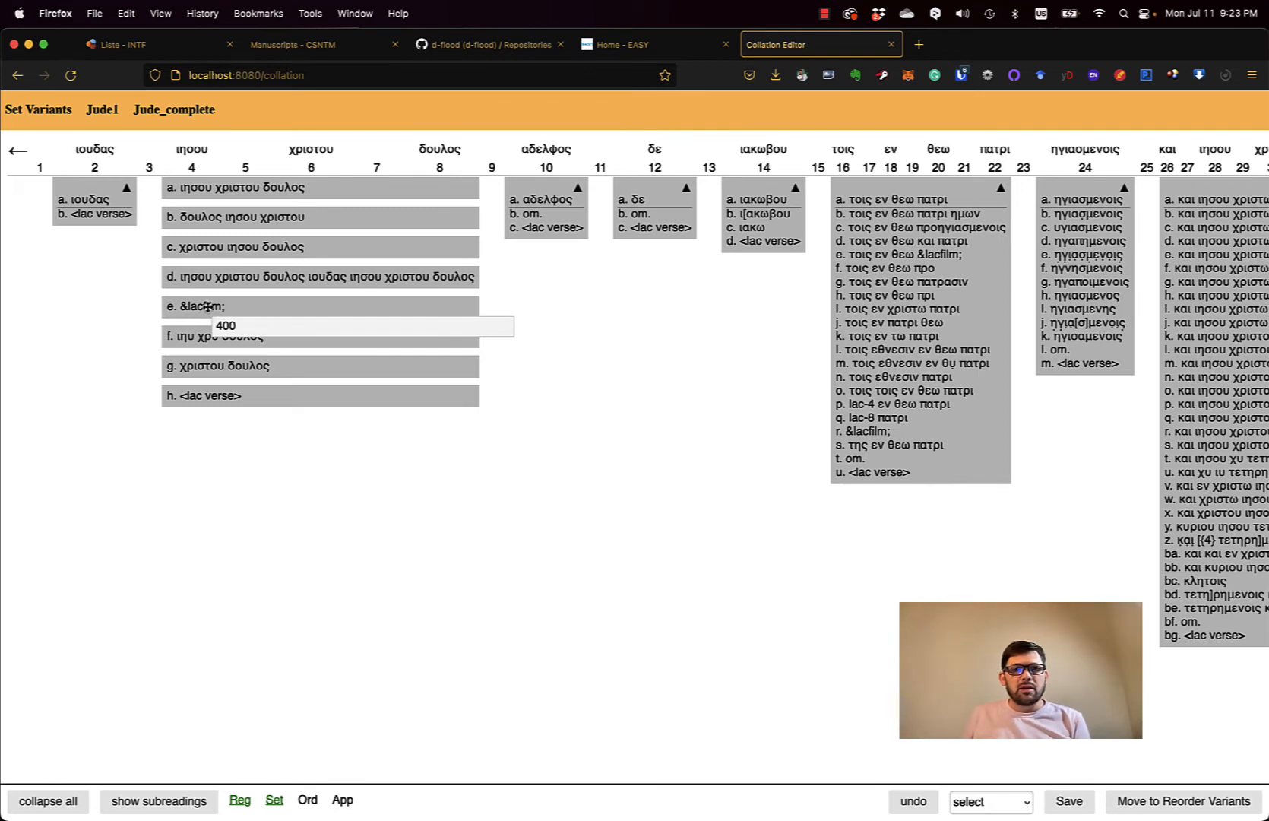
right_click(210, 312)
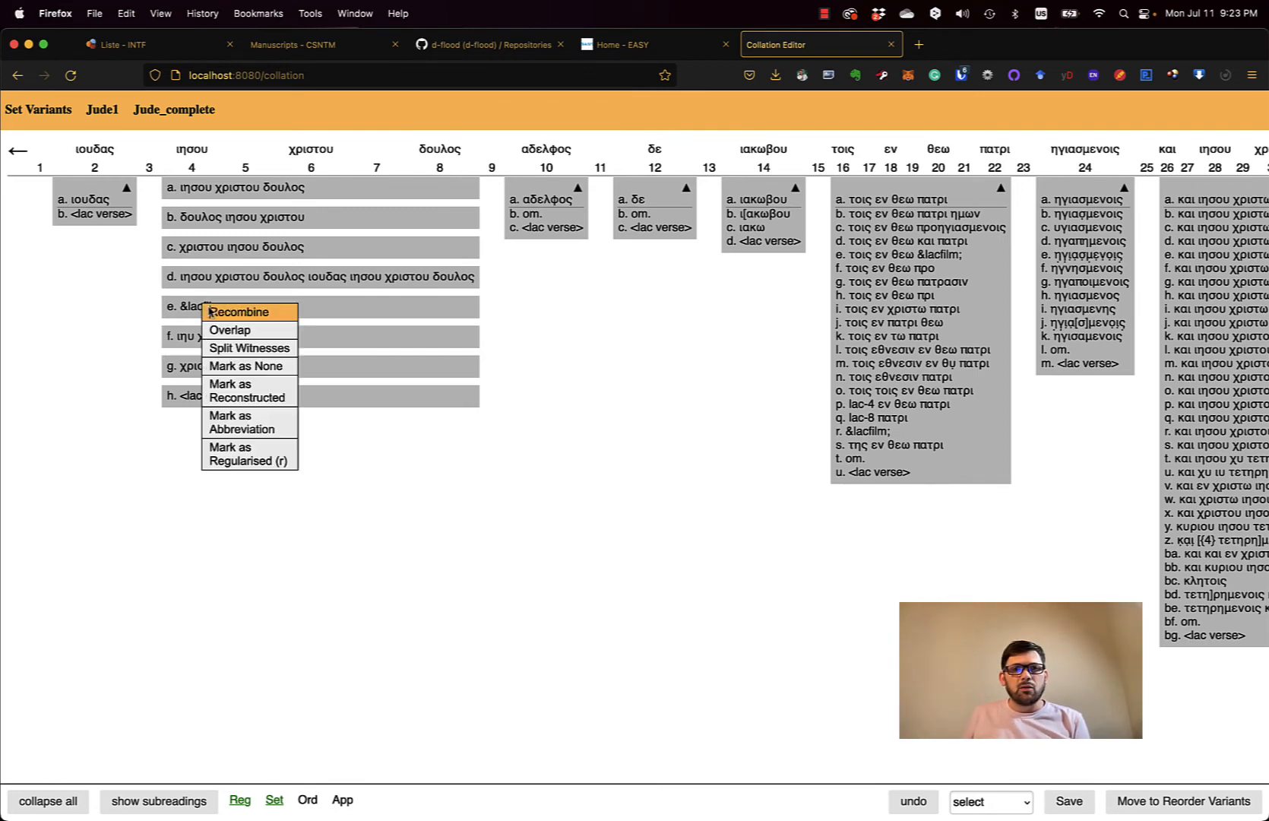
click(255, 459)
click(307, 182)
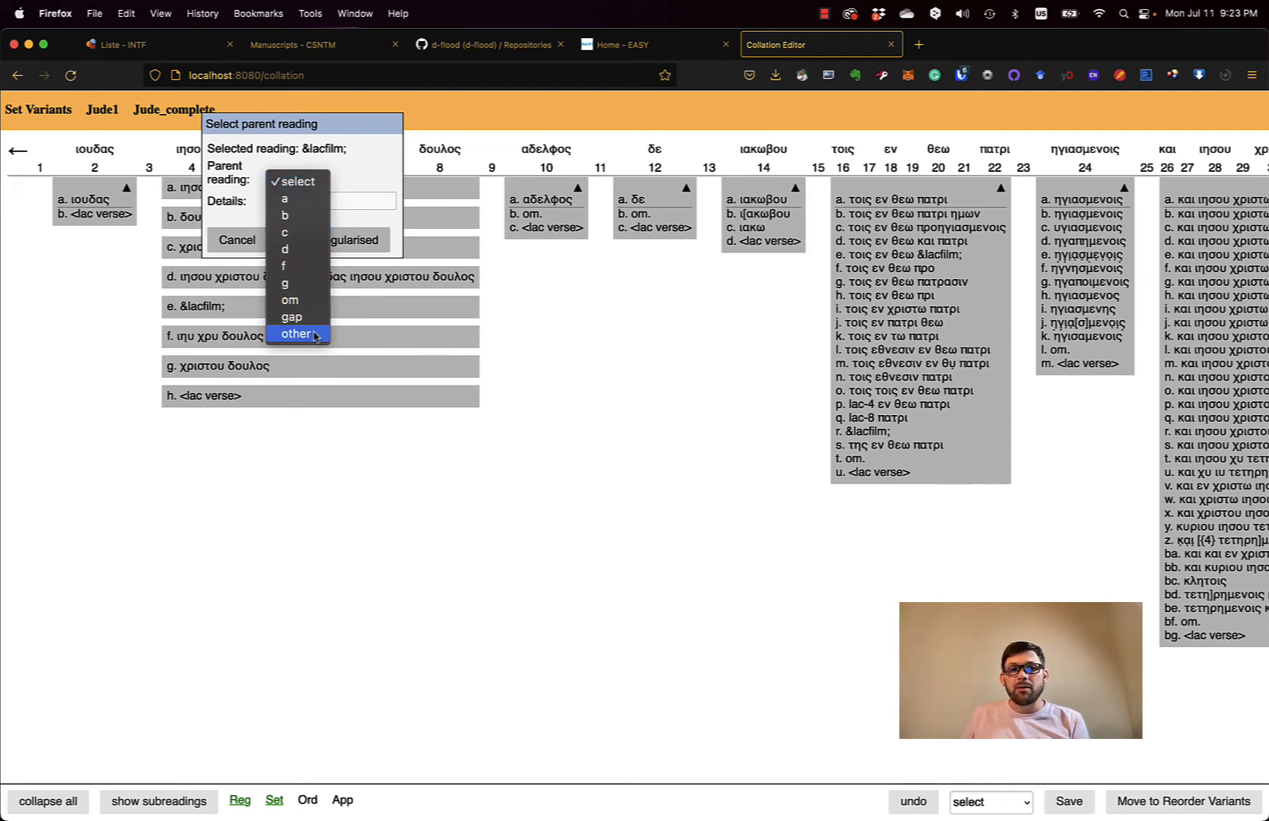
click(292, 317)
click(306, 200)
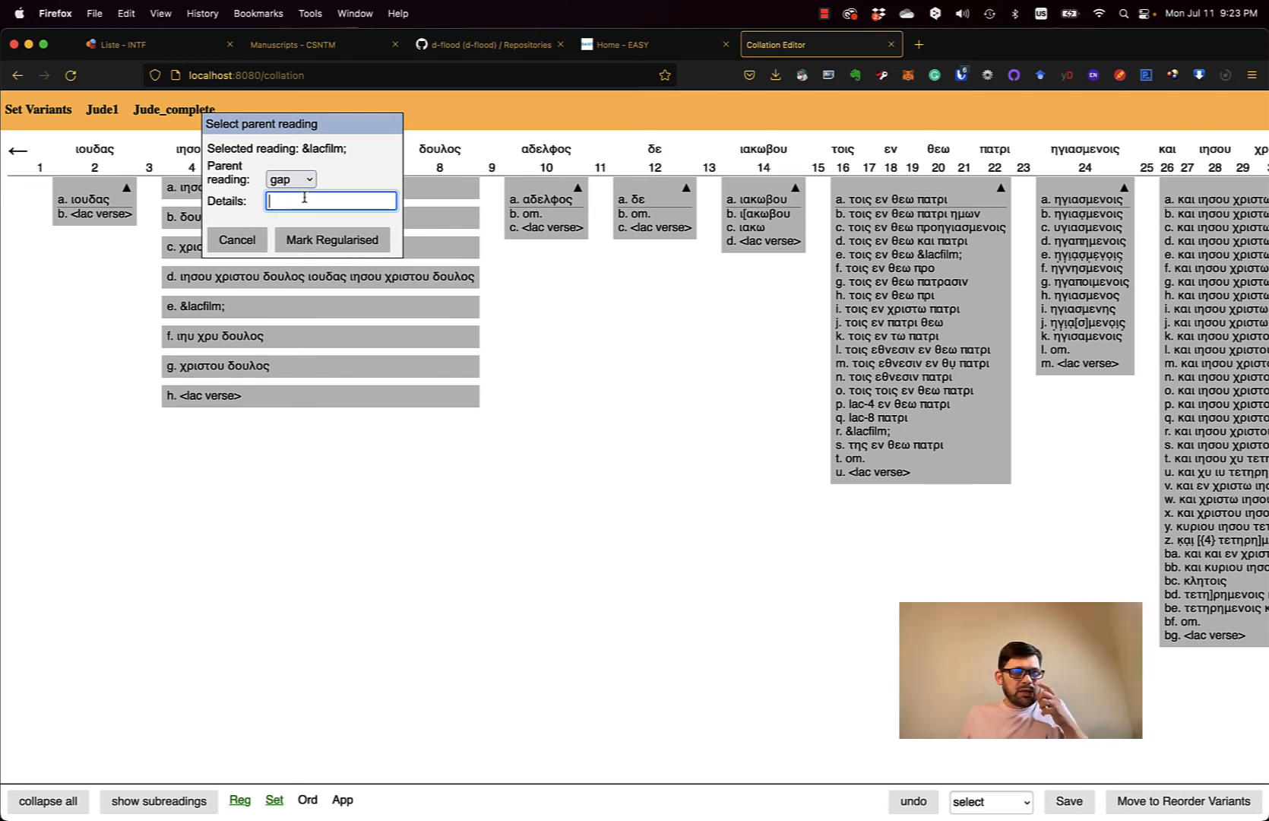
text(lac)
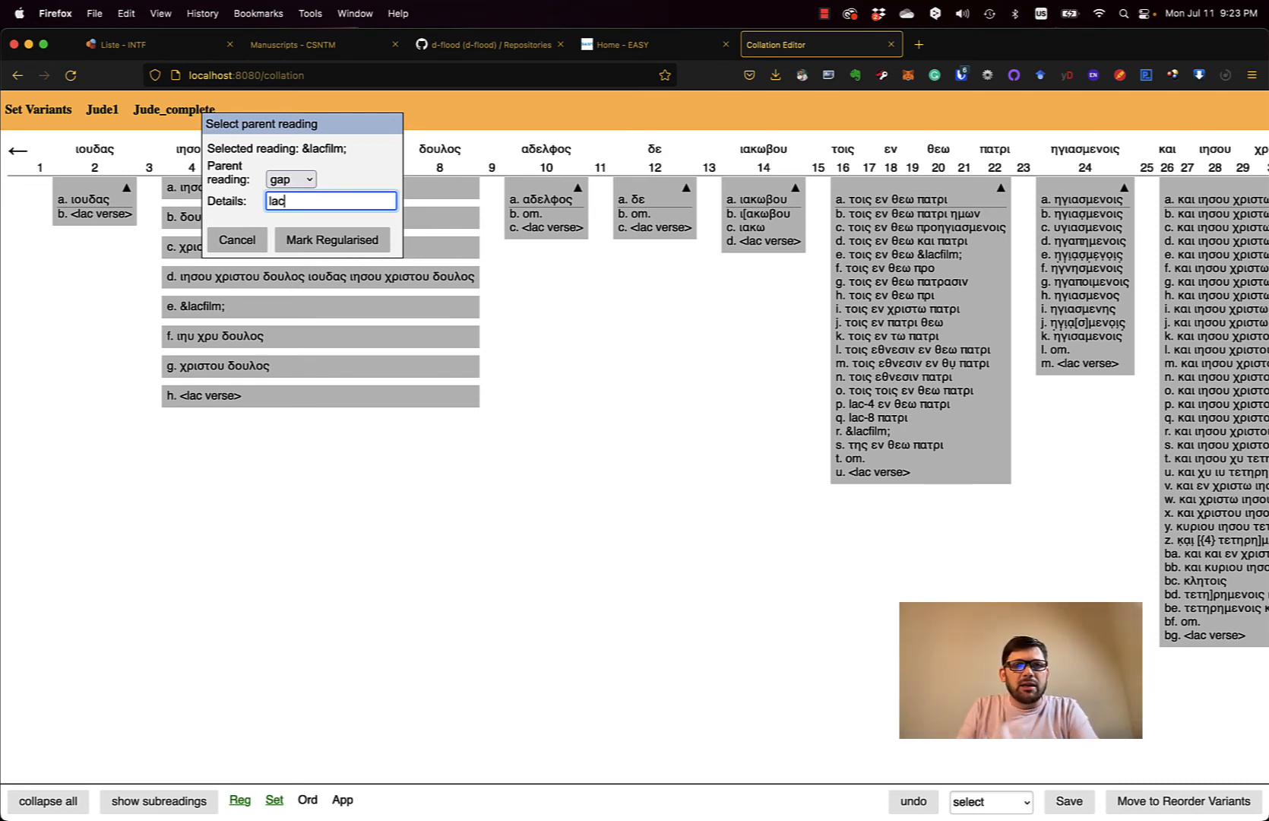
click(327, 240)
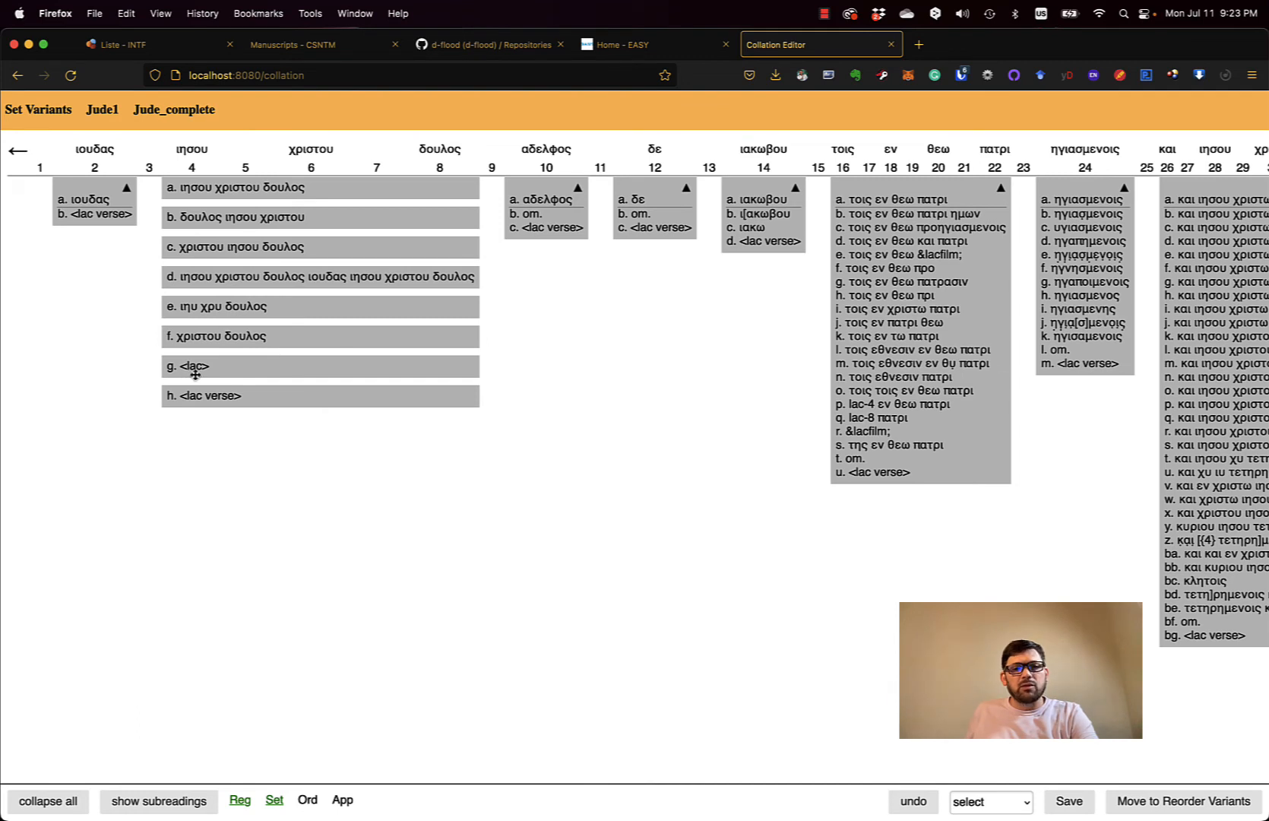
- Regularise ιηυ χρυ δουλος to parent reading a
mouse_move(192, 313)
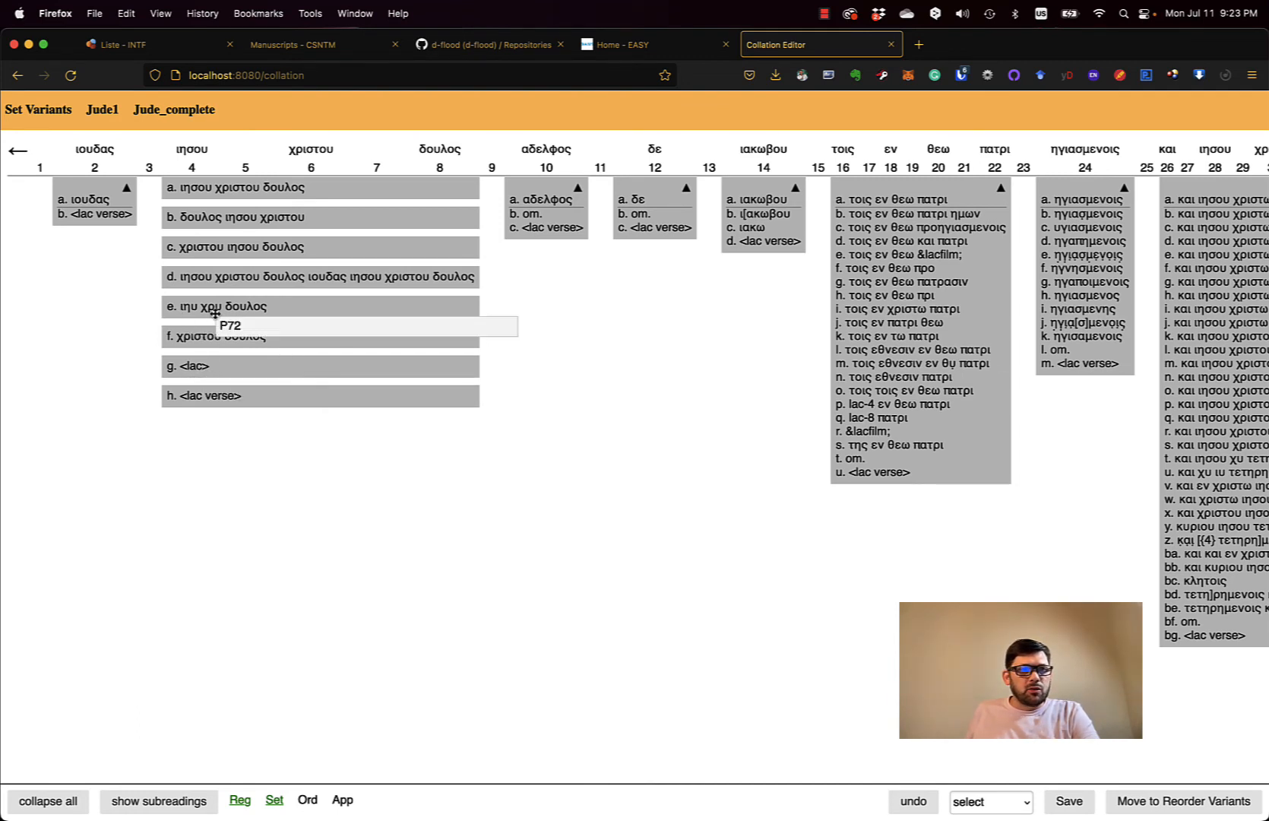
right_click(274, 309)
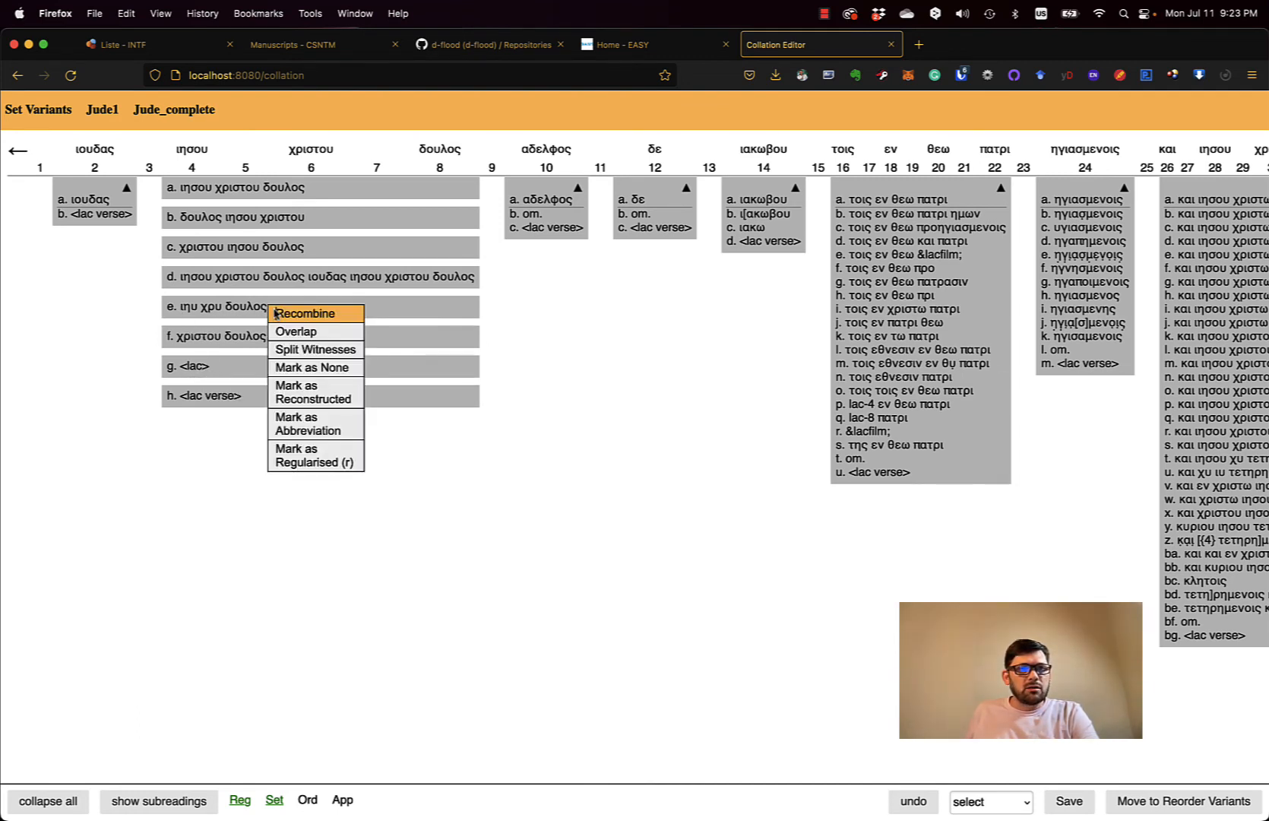
click(332, 461)
click(357, 179)
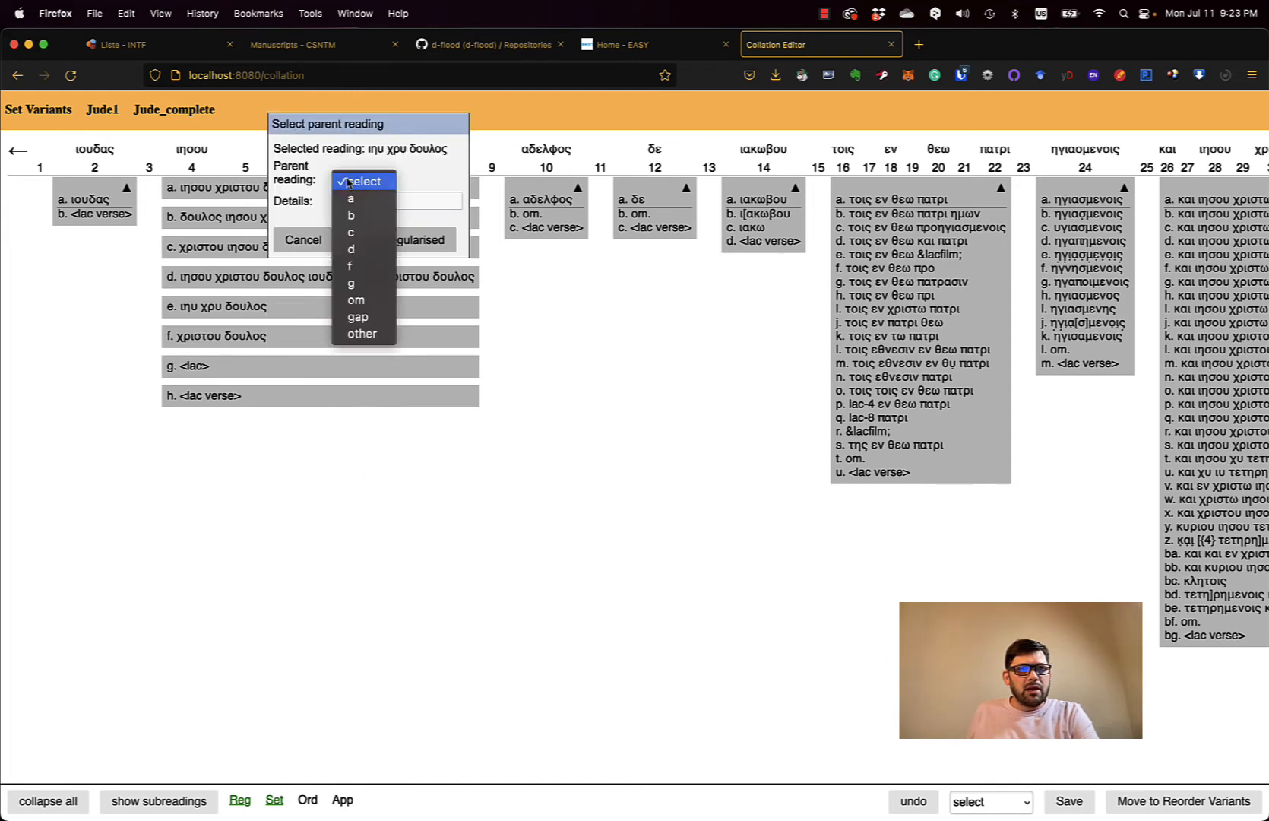
click(363, 199)
click(382, 239)
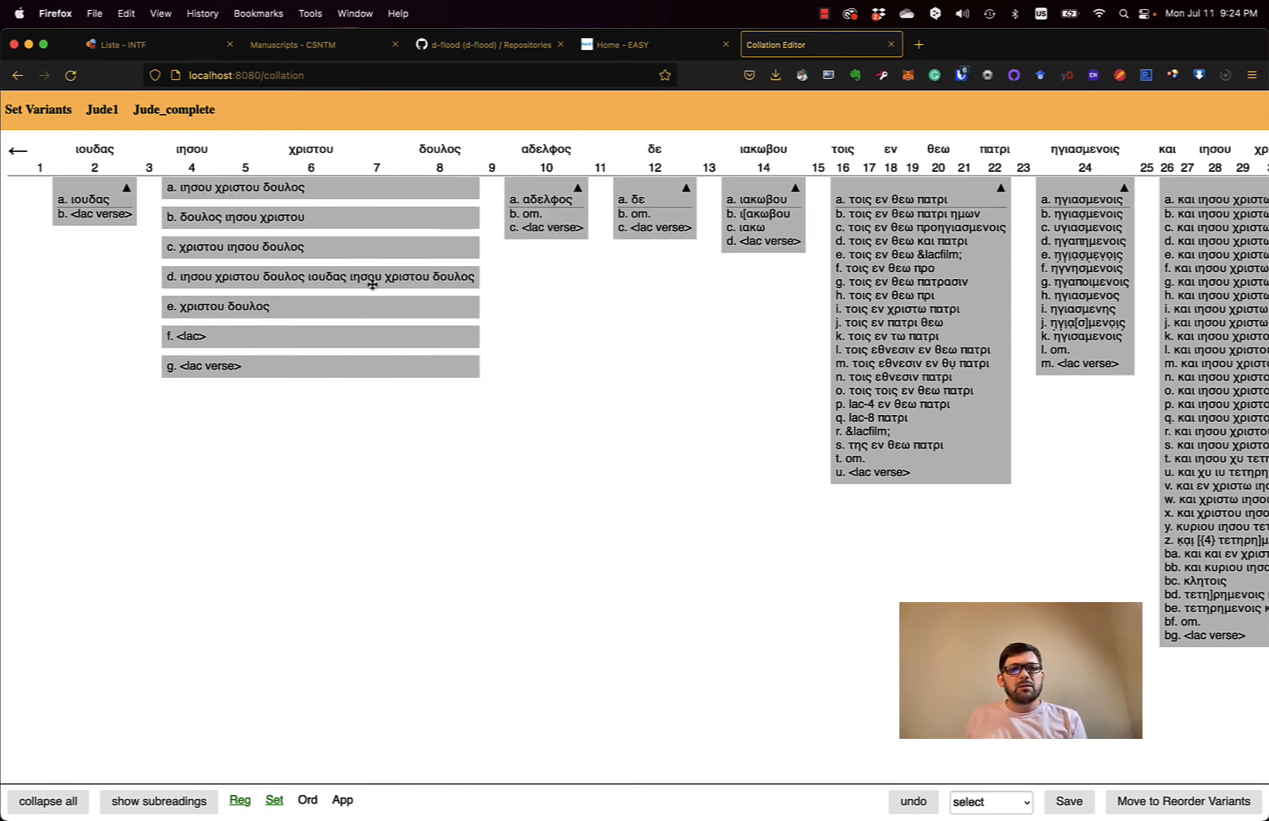
- Recombine the split readings into one unit and scroll across the Jude1 variant table
right_click(370, 253)
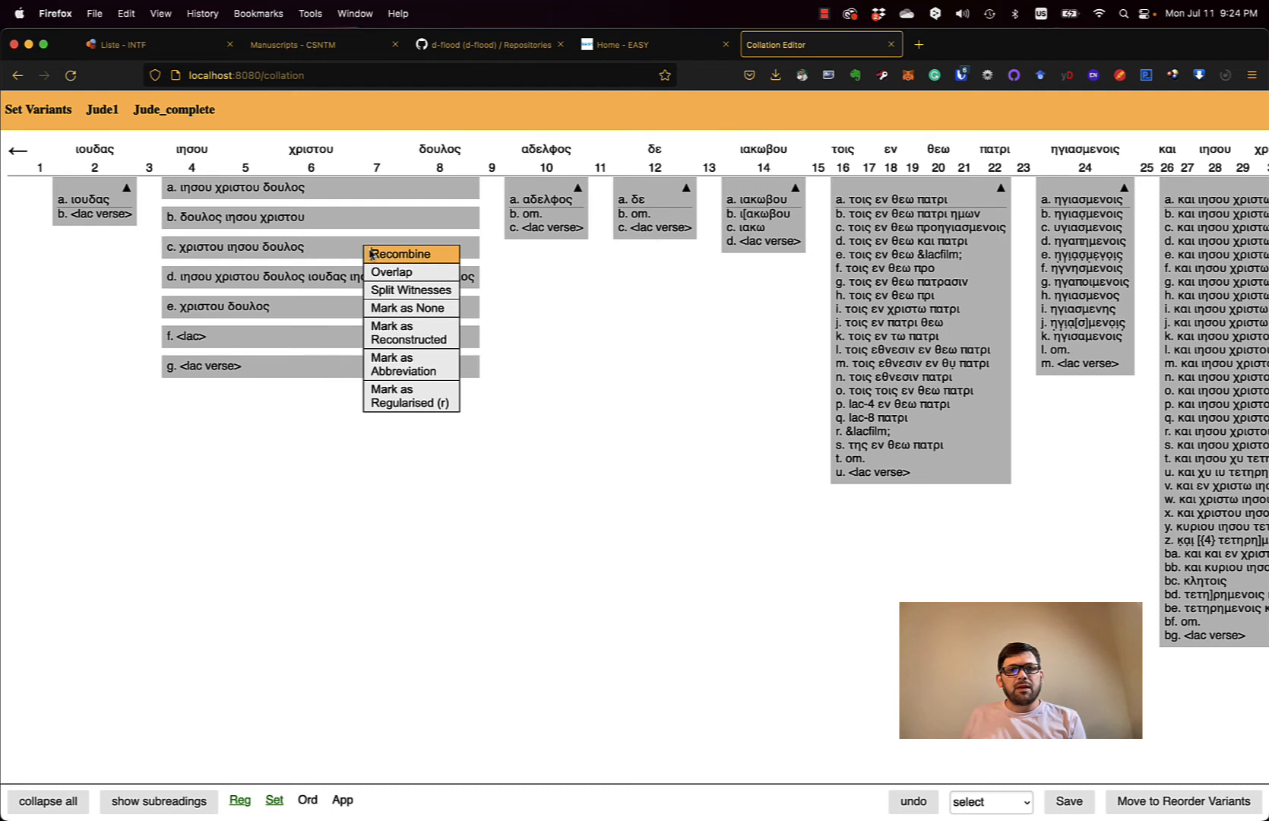
click(409, 253)
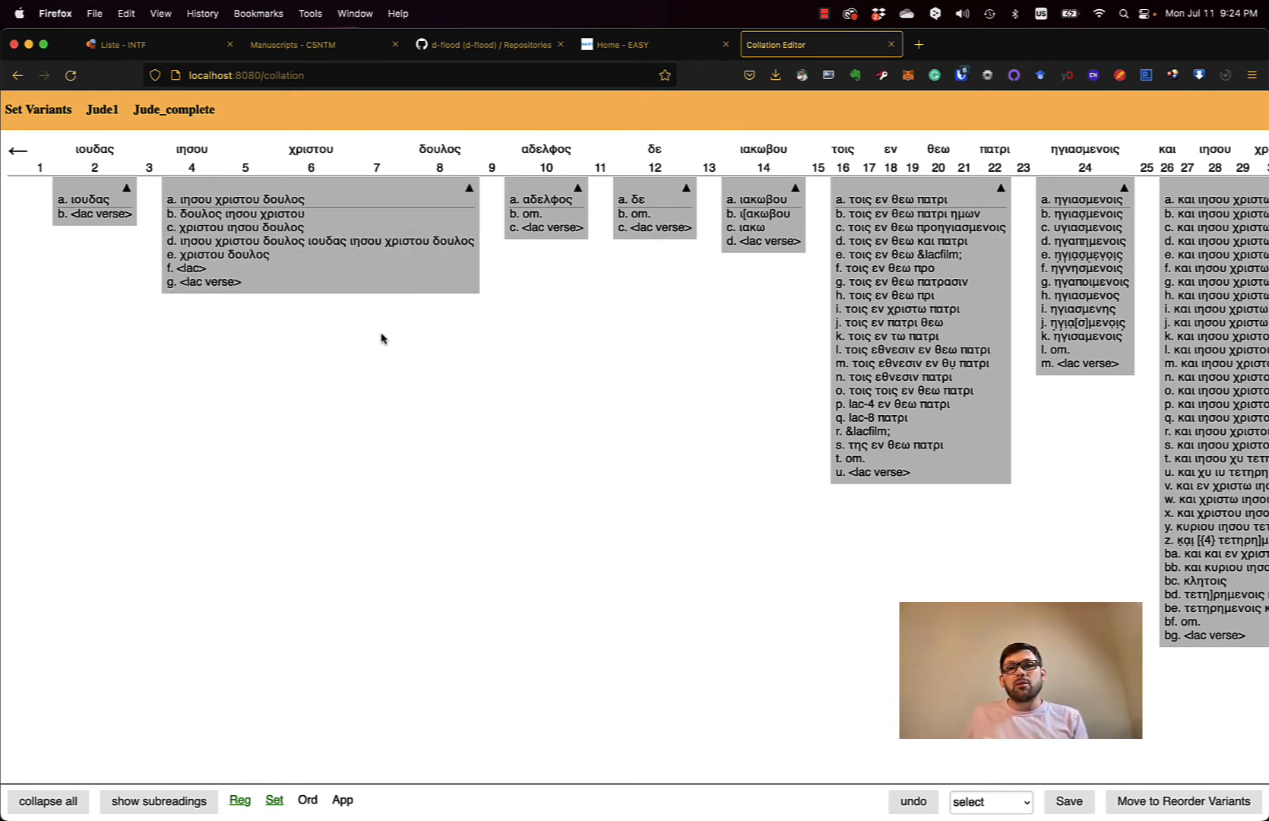
scroll(589, 343, right, 5)
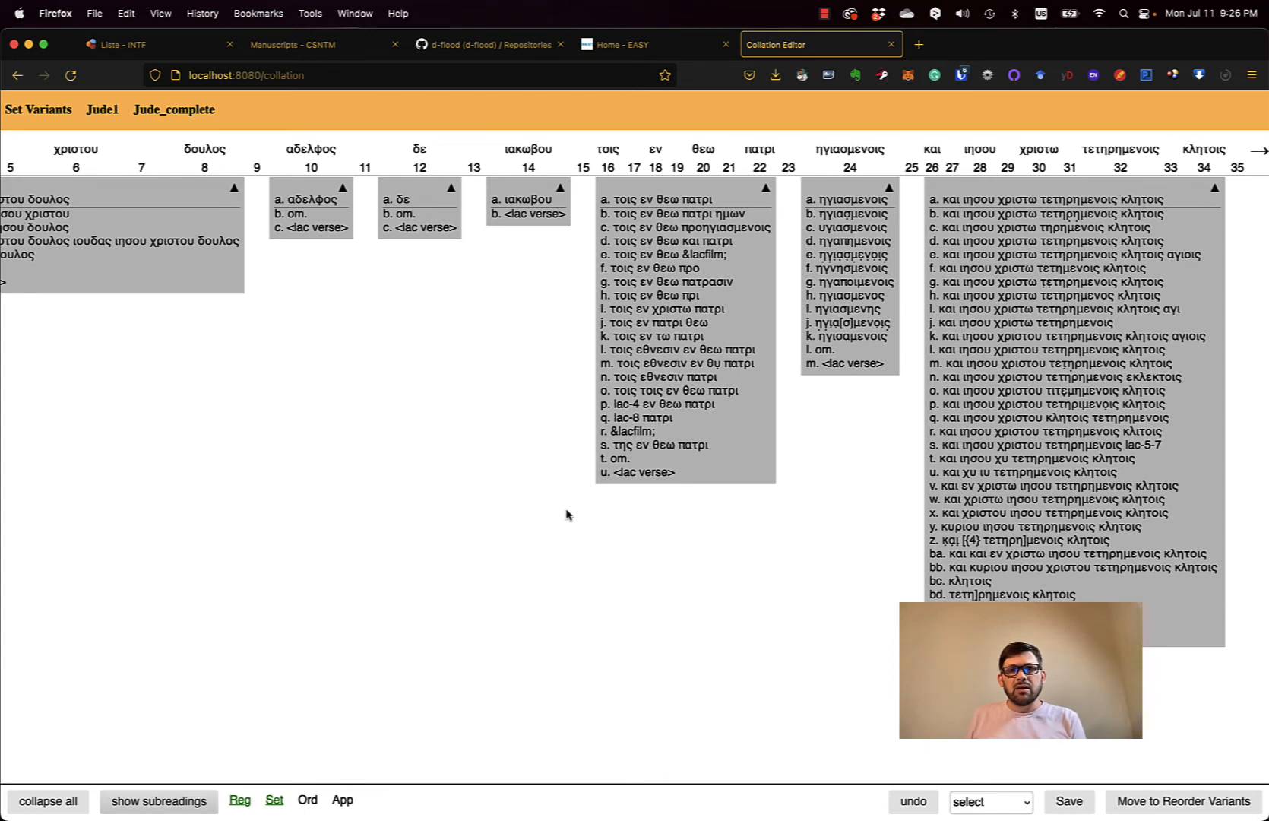
scroll(545, 529, left, 5)
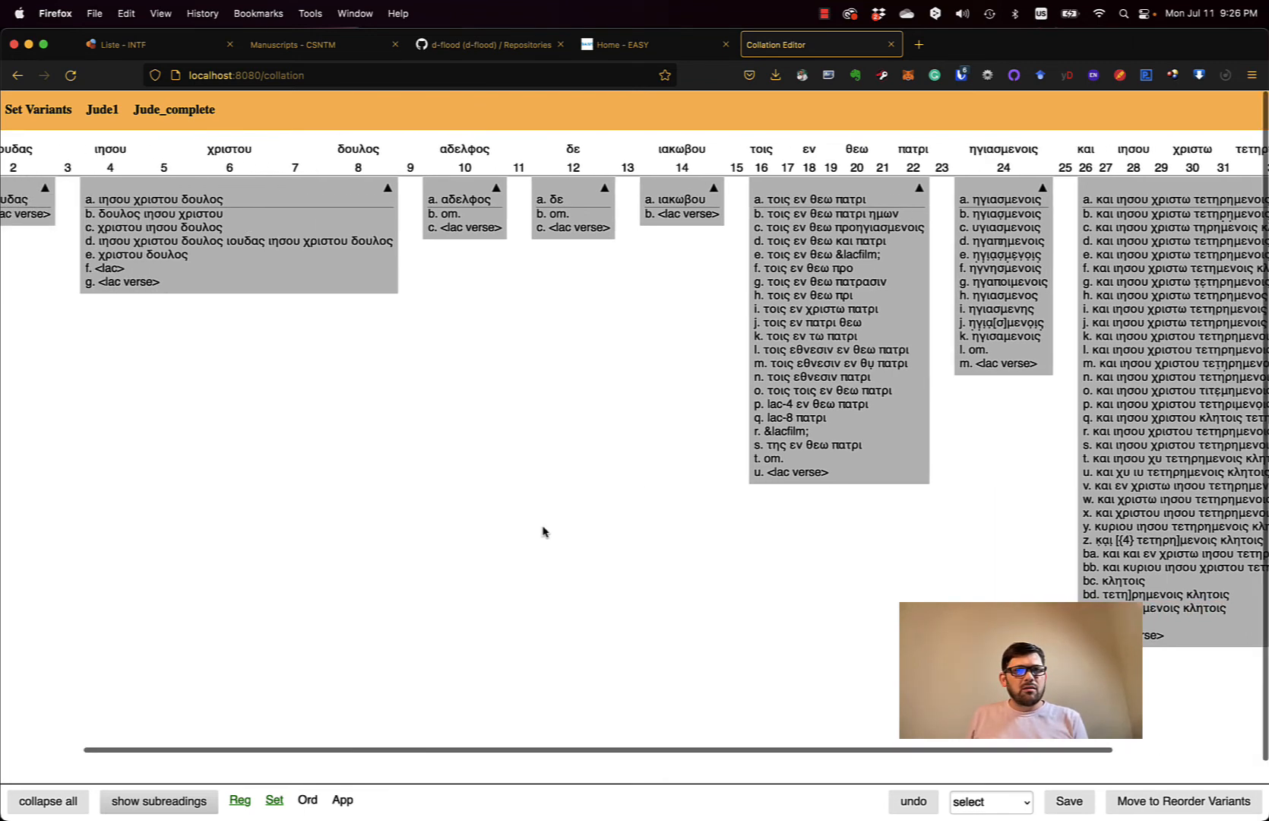
scroll(545, 529, right, 2)
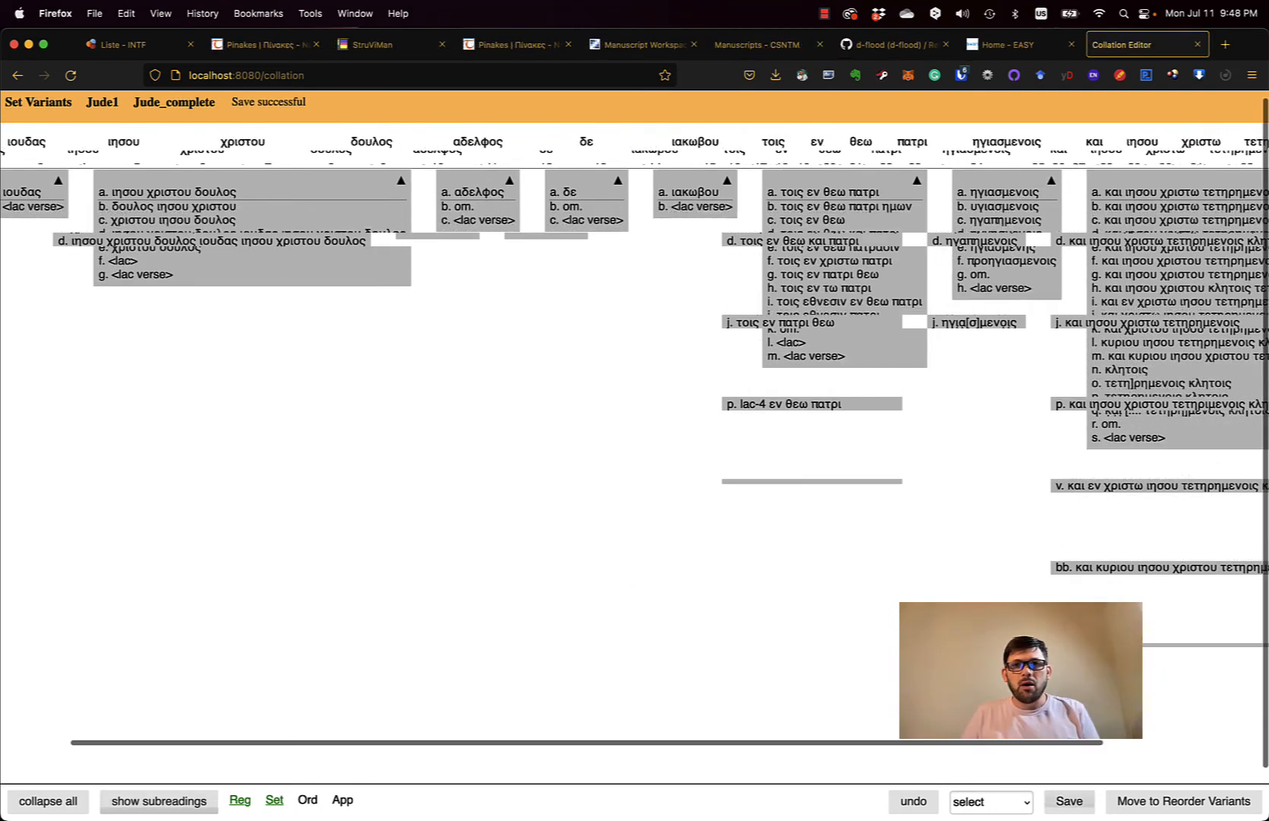
scroll(923, 526, right, 5)
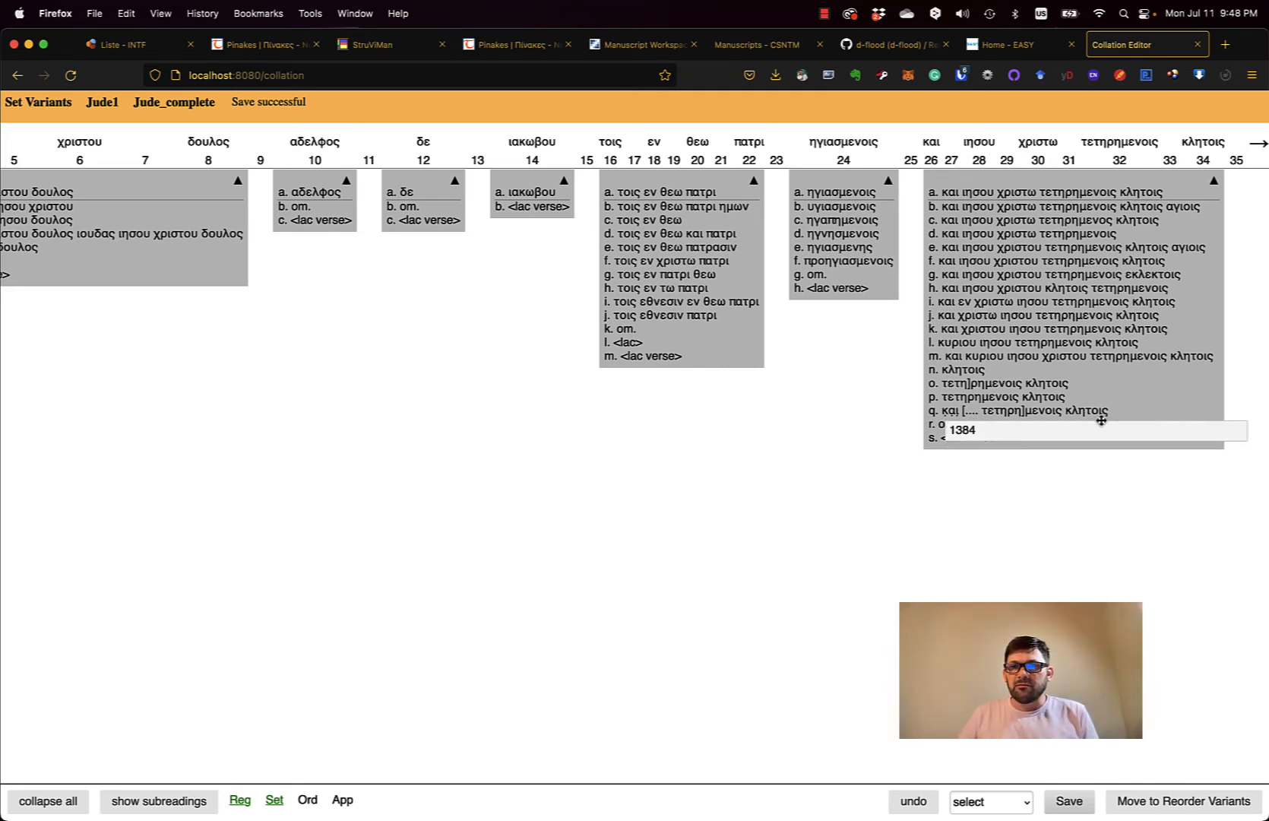
- Save the Jude set variants over the previous version and advance to Order Readings
mouse_move(1104, 414)
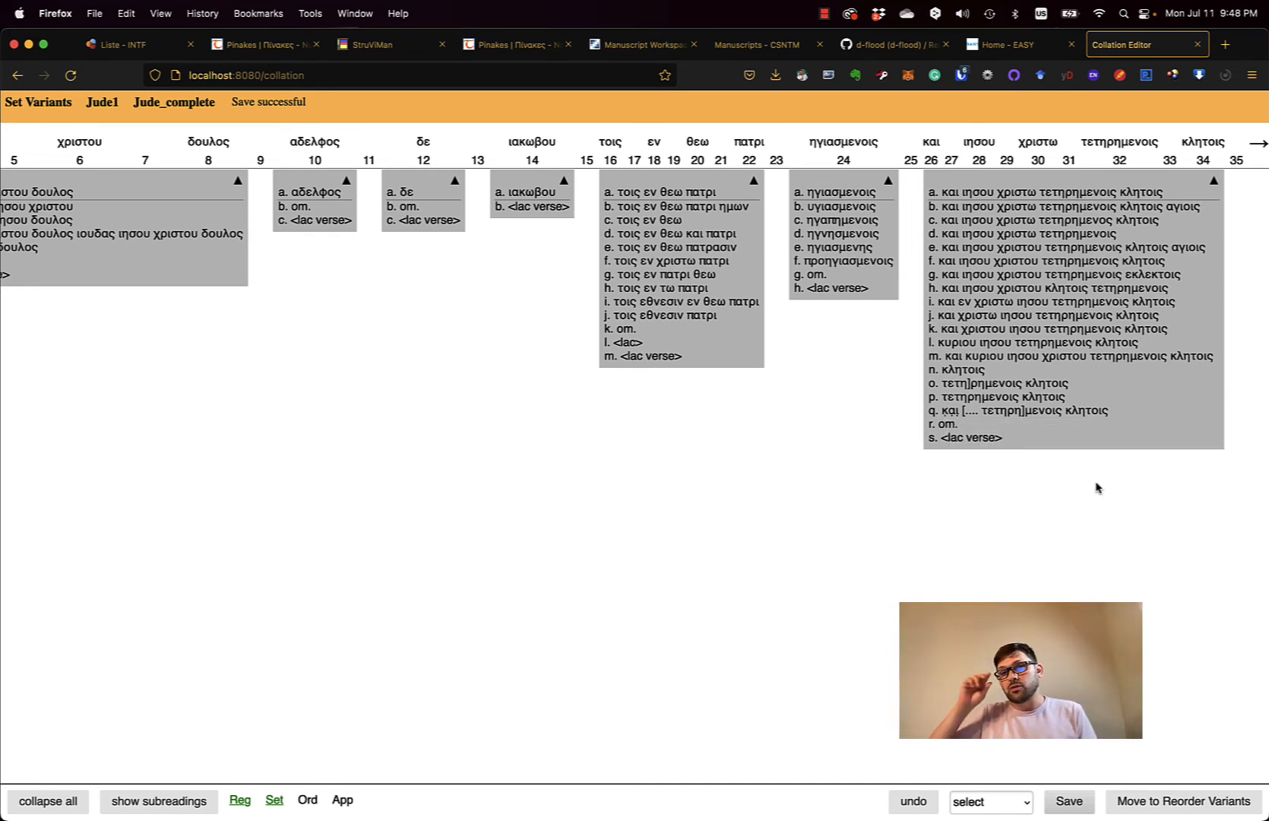
scroll(821, 471, left, 5)
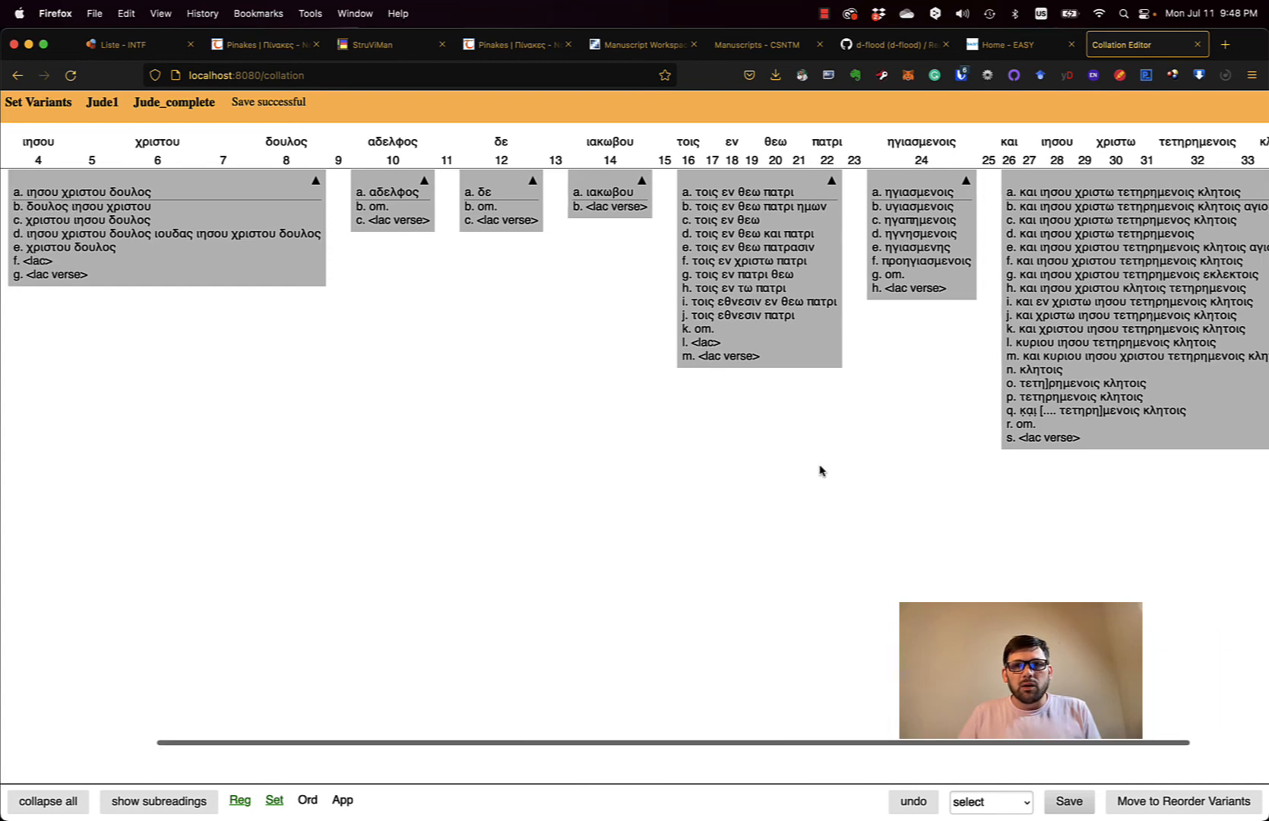
scroll(817, 478, right, 2)
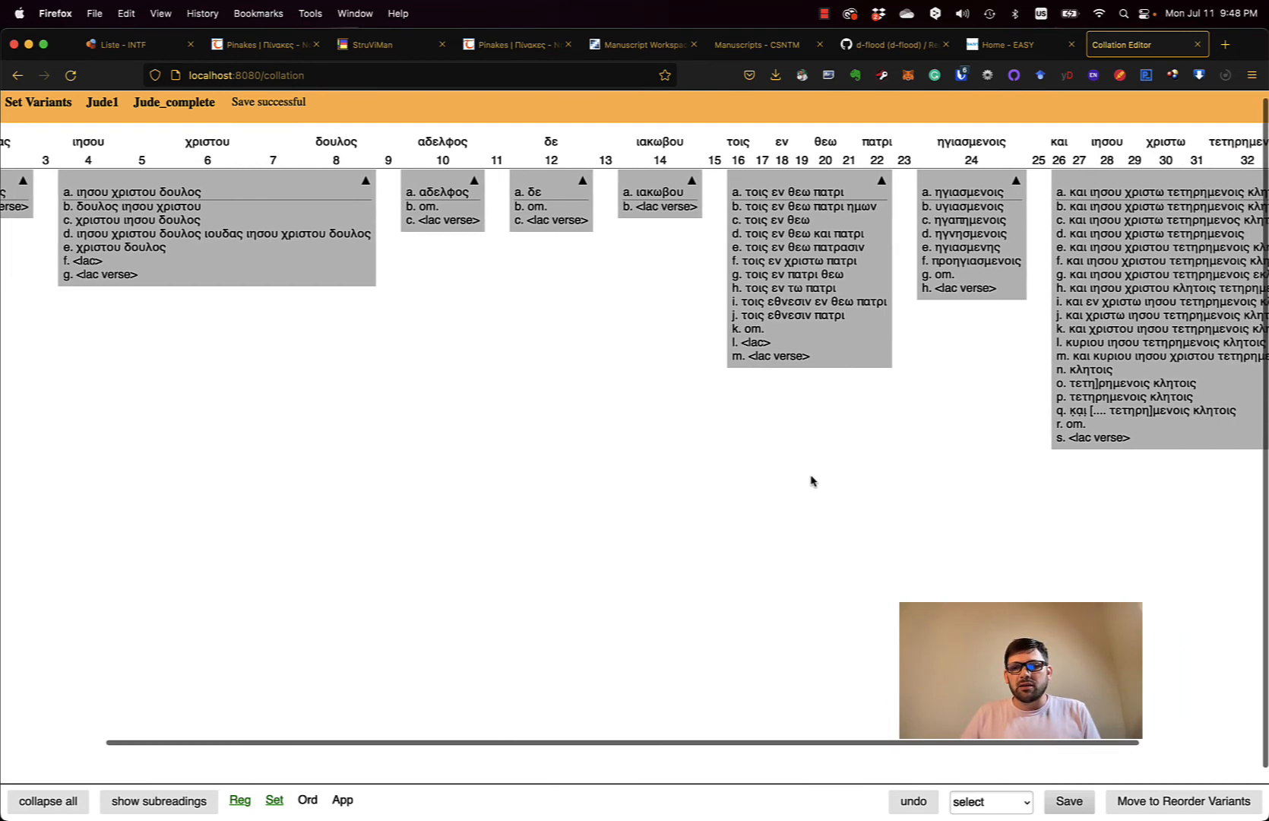
click(1070, 801)
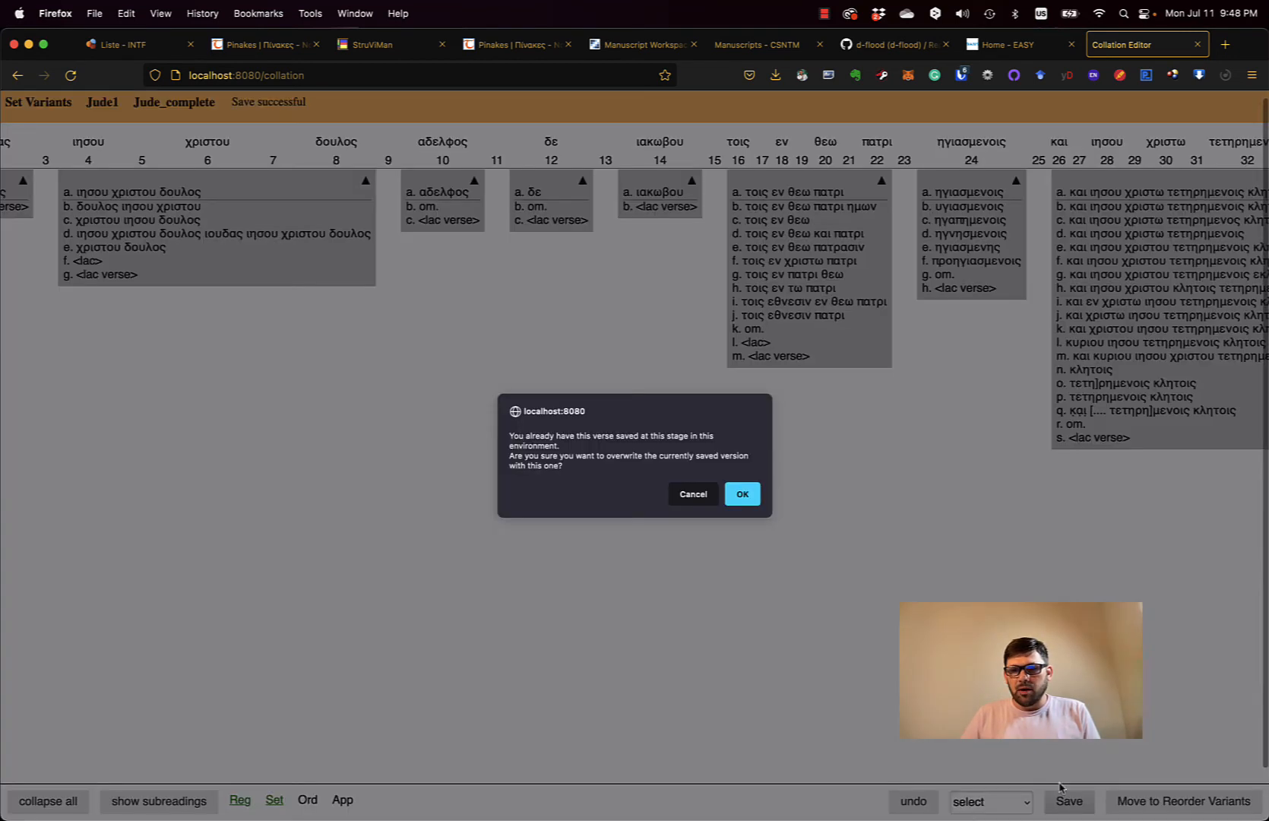
click(757, 502)
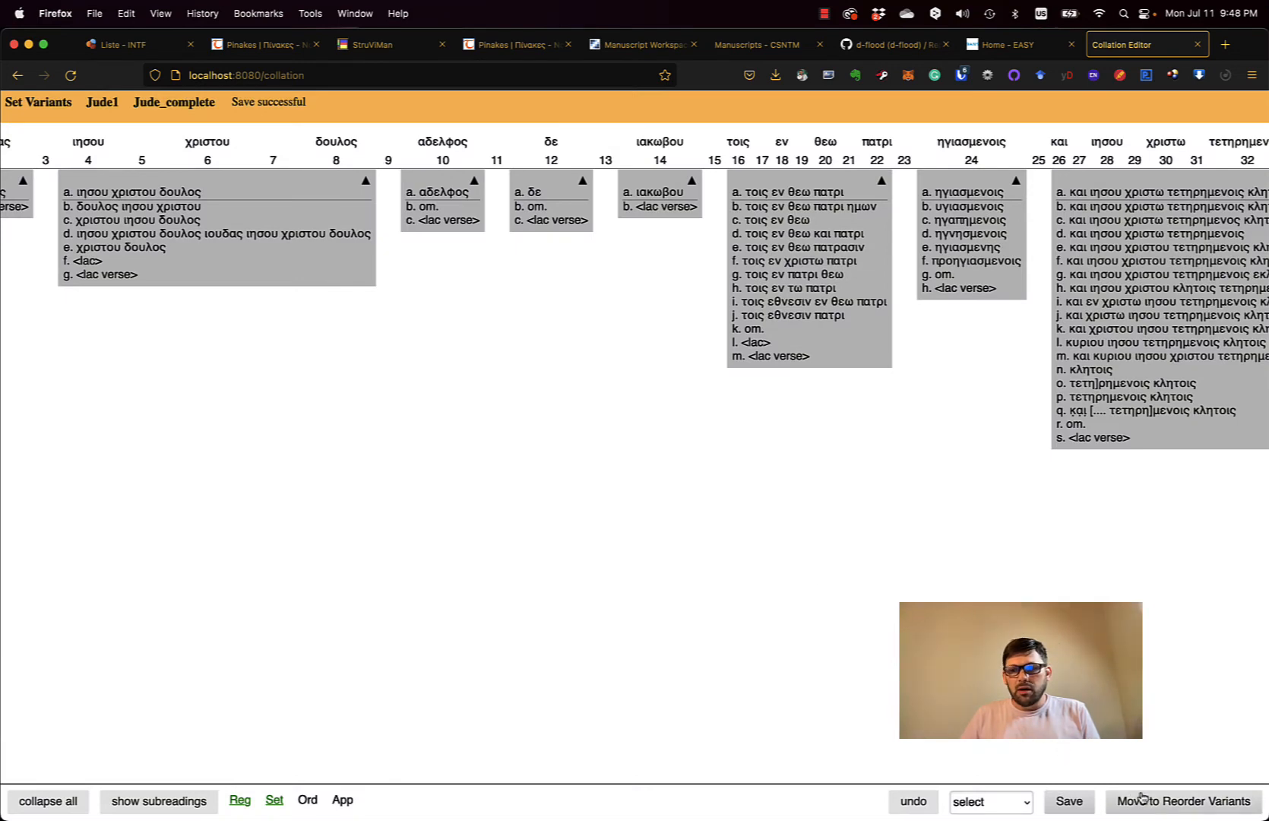
click(1161, 805)
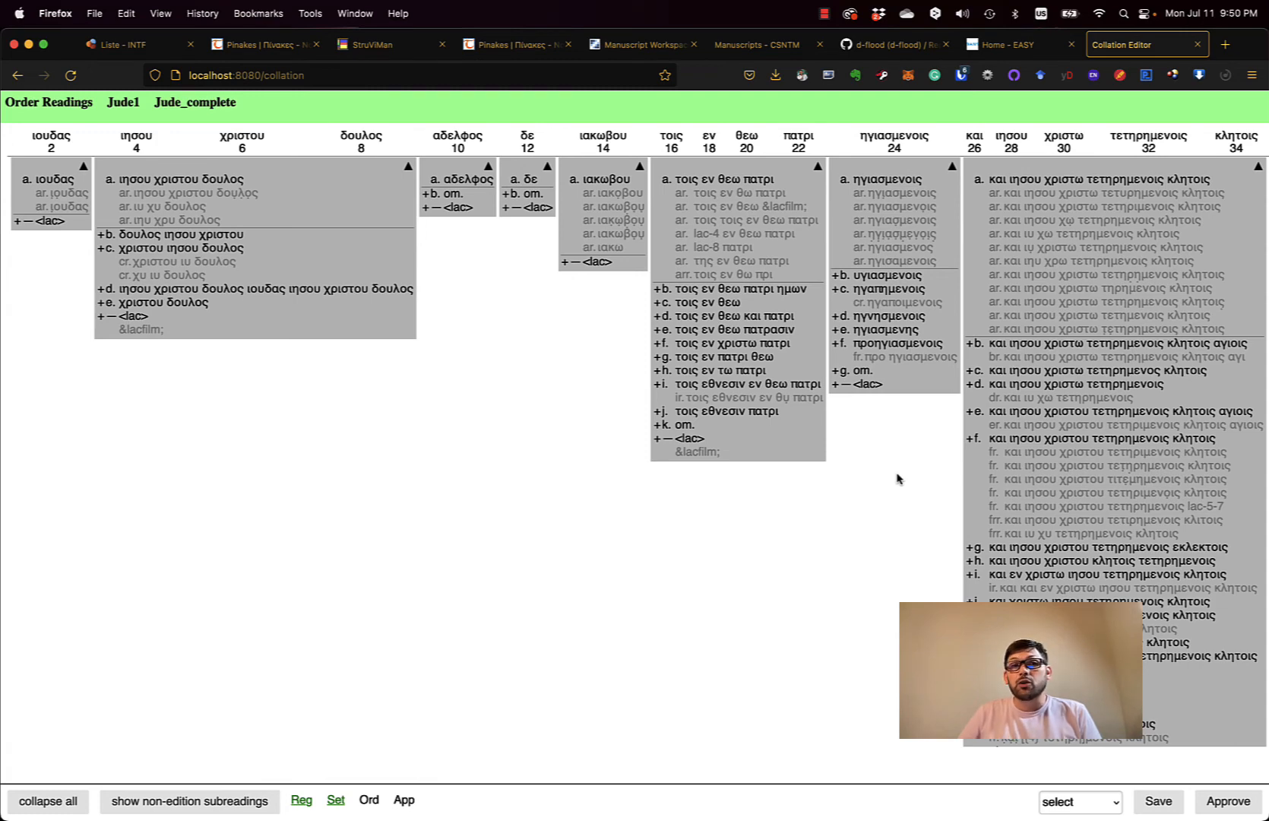
- Save the ordered Jude1 readings and approve the collation
click(1159, 802)
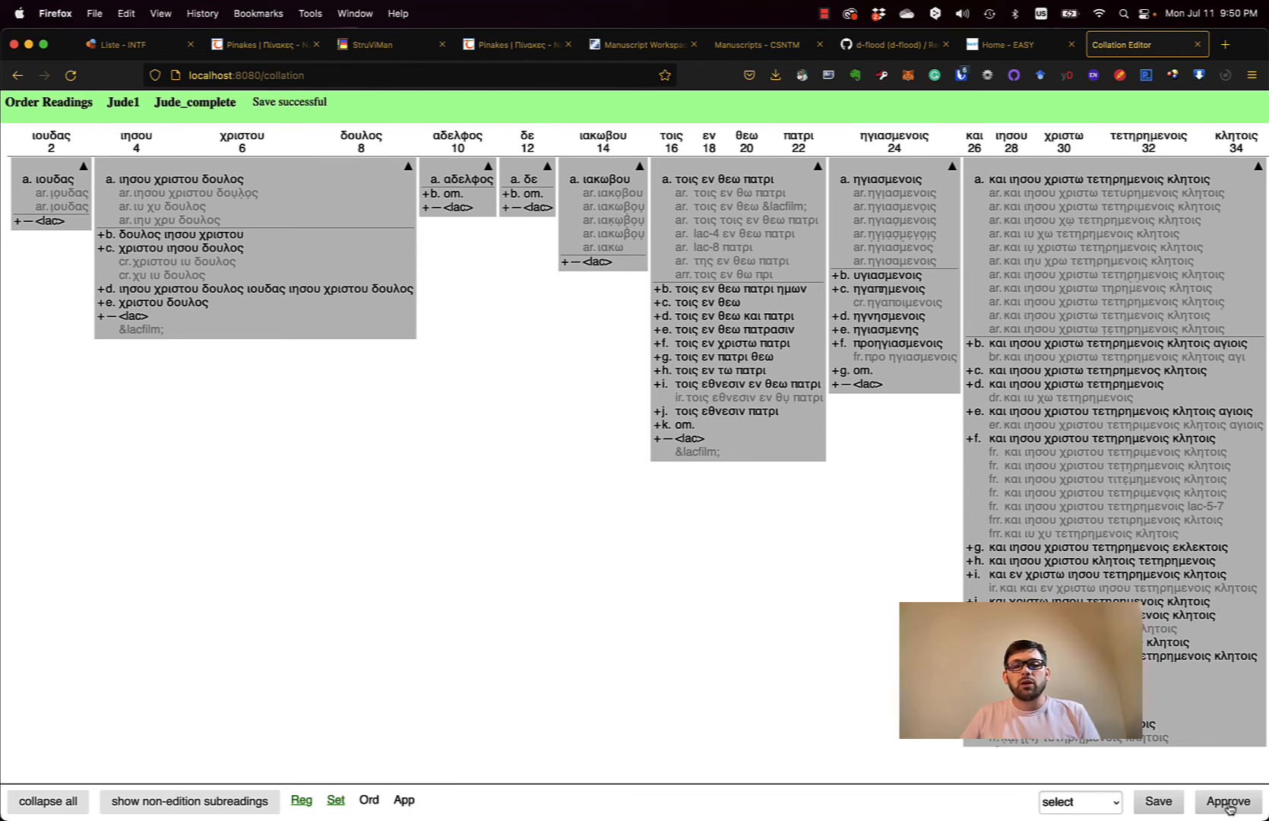
click(1226, 802)
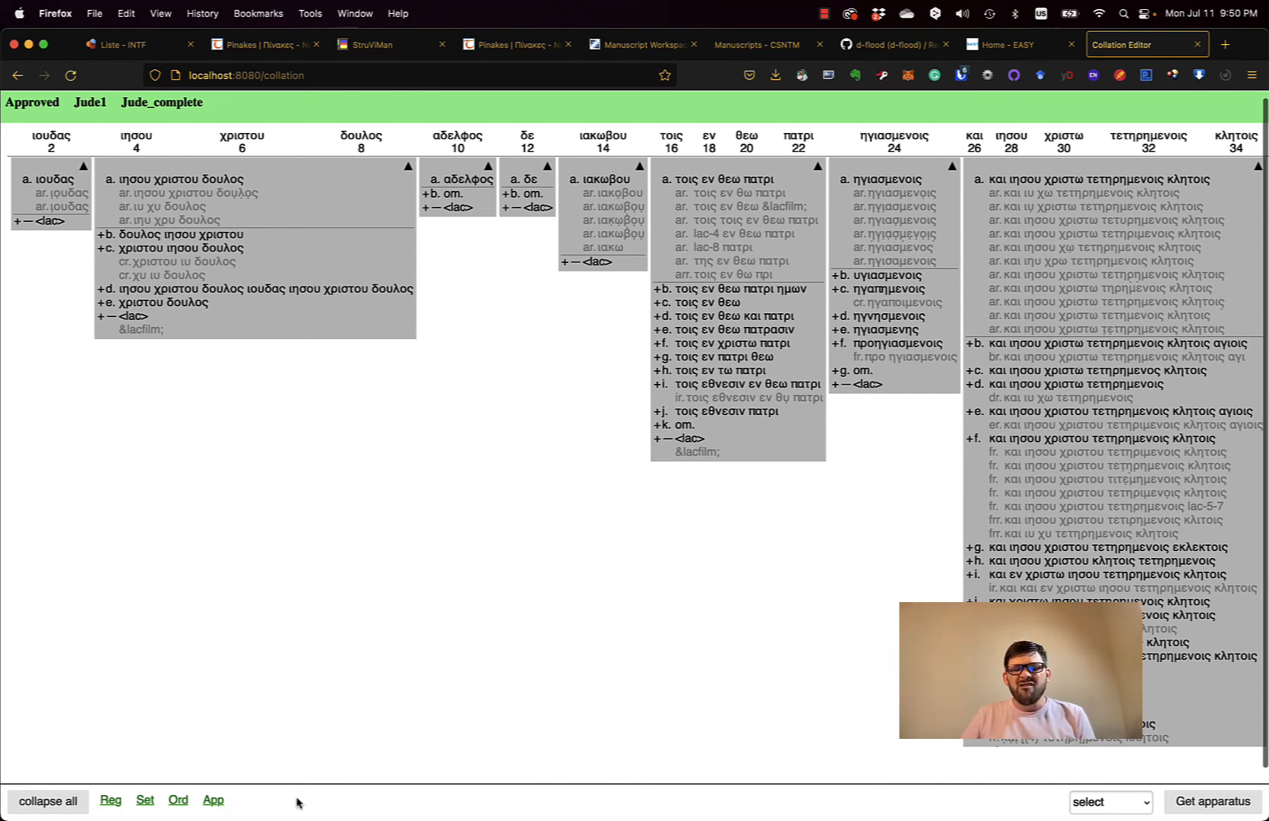
- Collapse all variant units to their main readings and open the witness dropdown
click(65, 806)
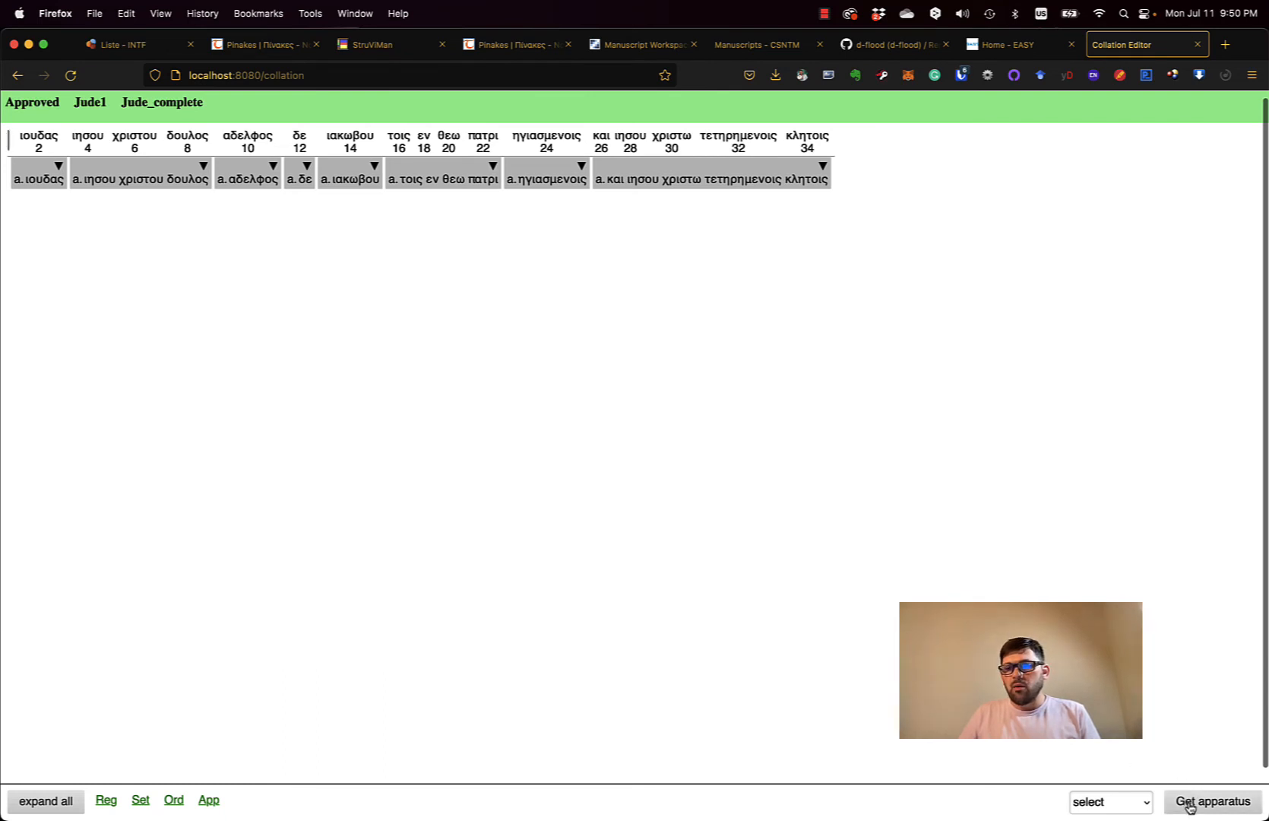
click(1145, 806)
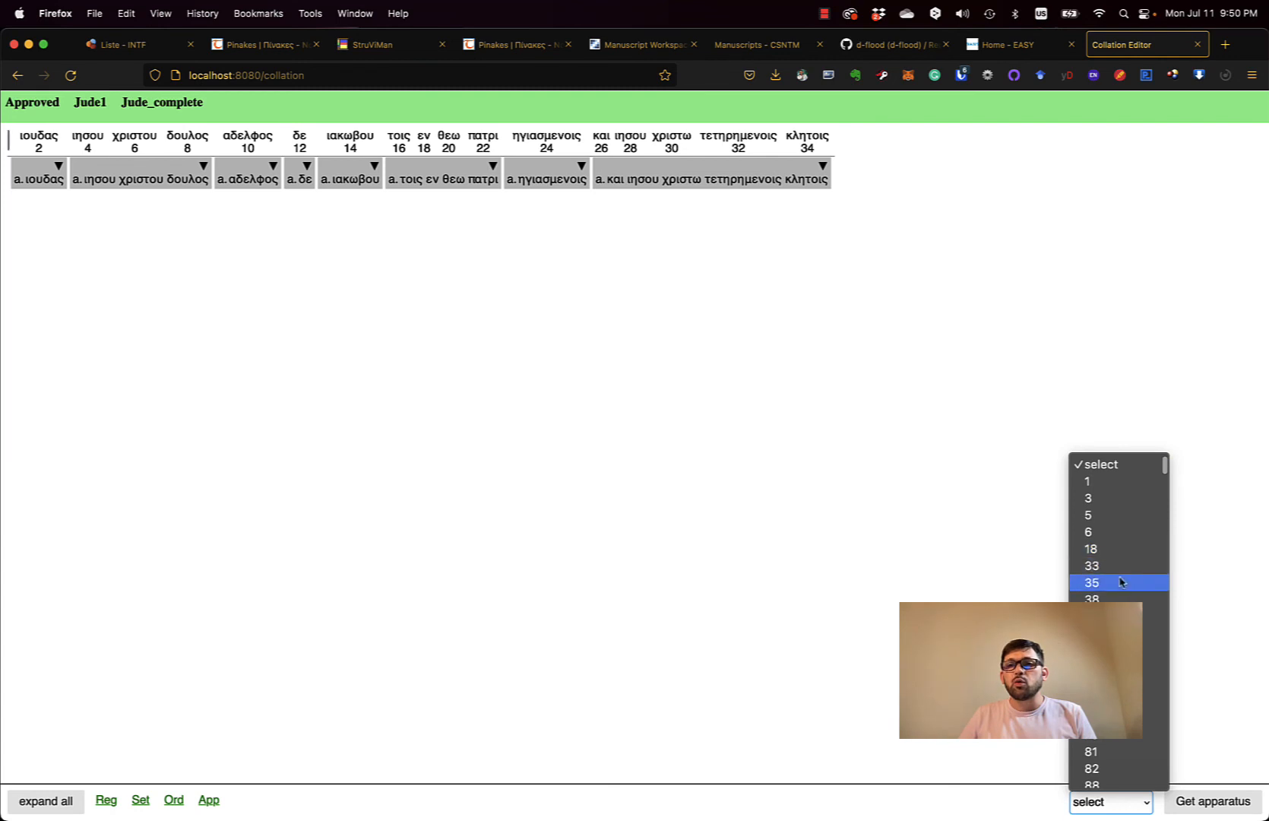
scroll(1117, 667, down, 5)
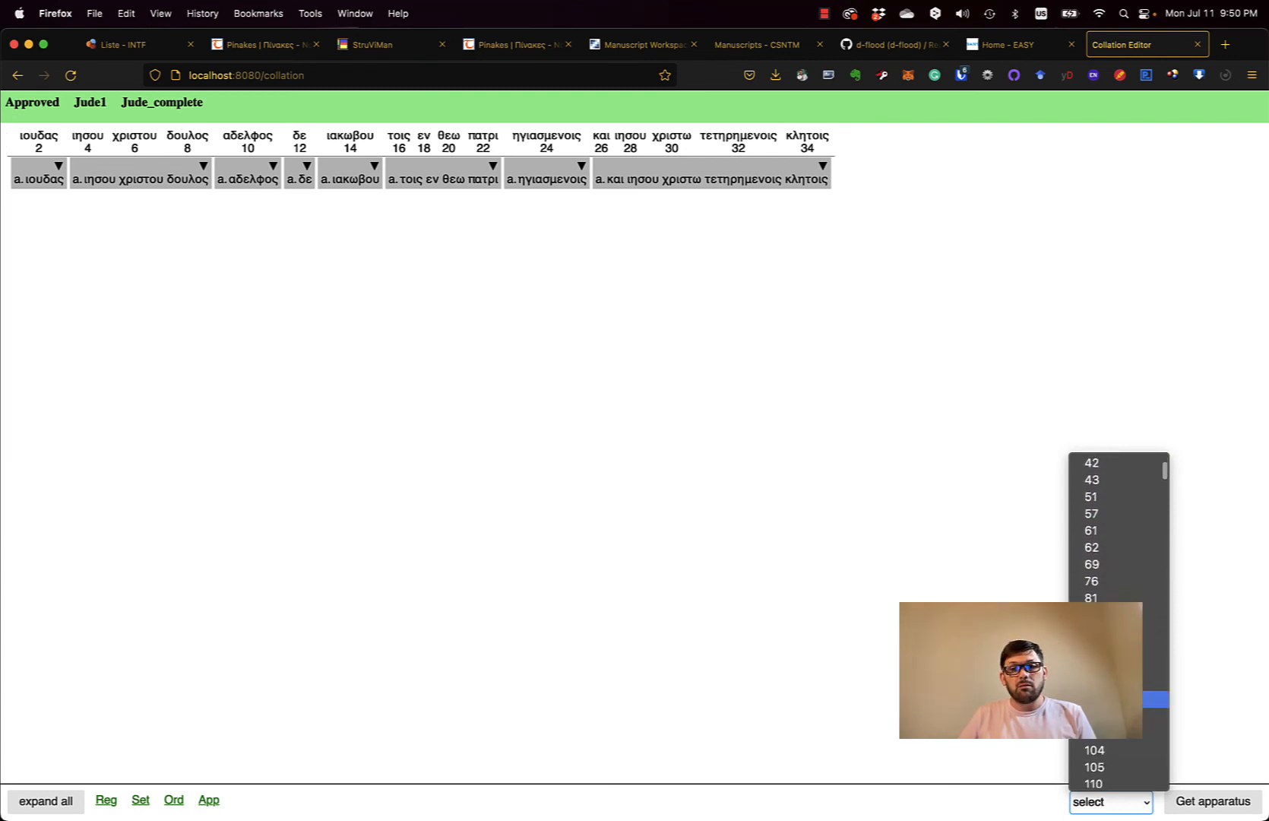
click(1110, 713)
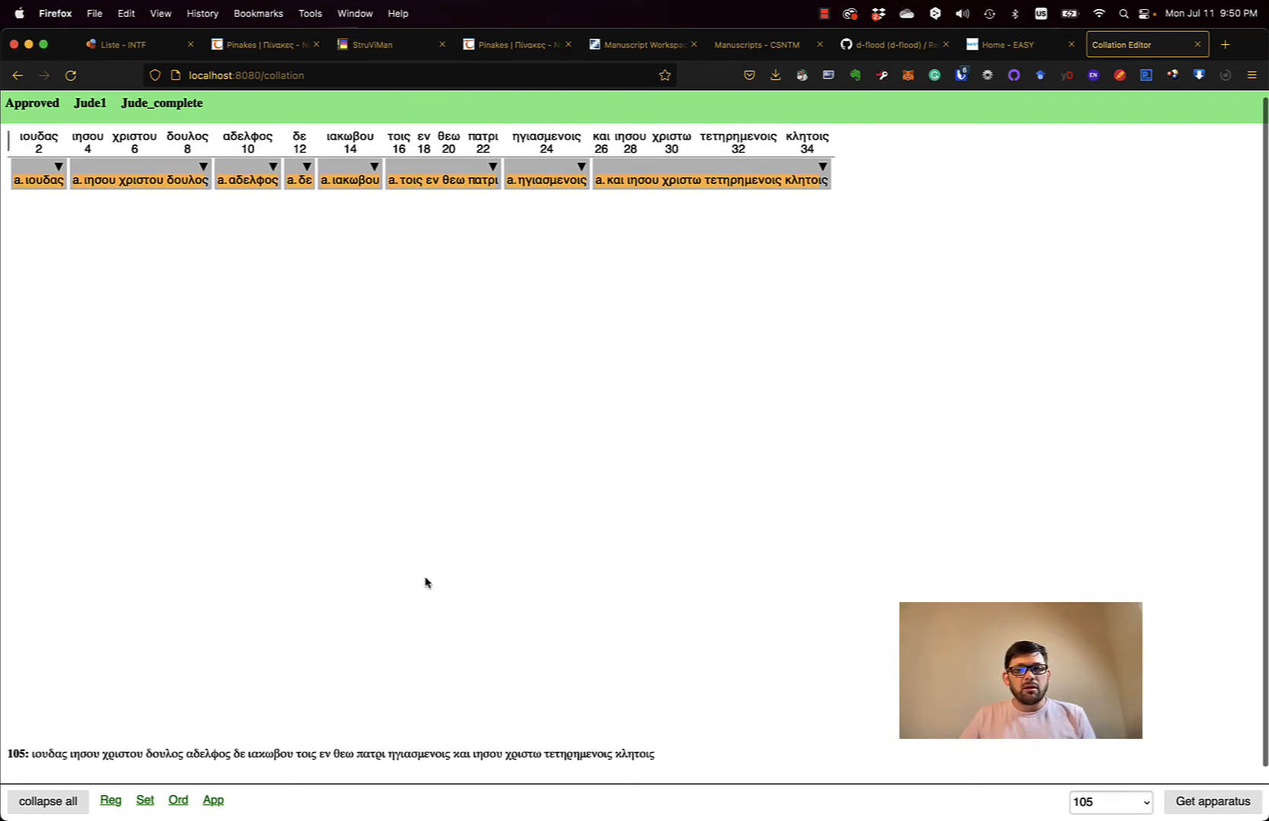
click(1144, 808)
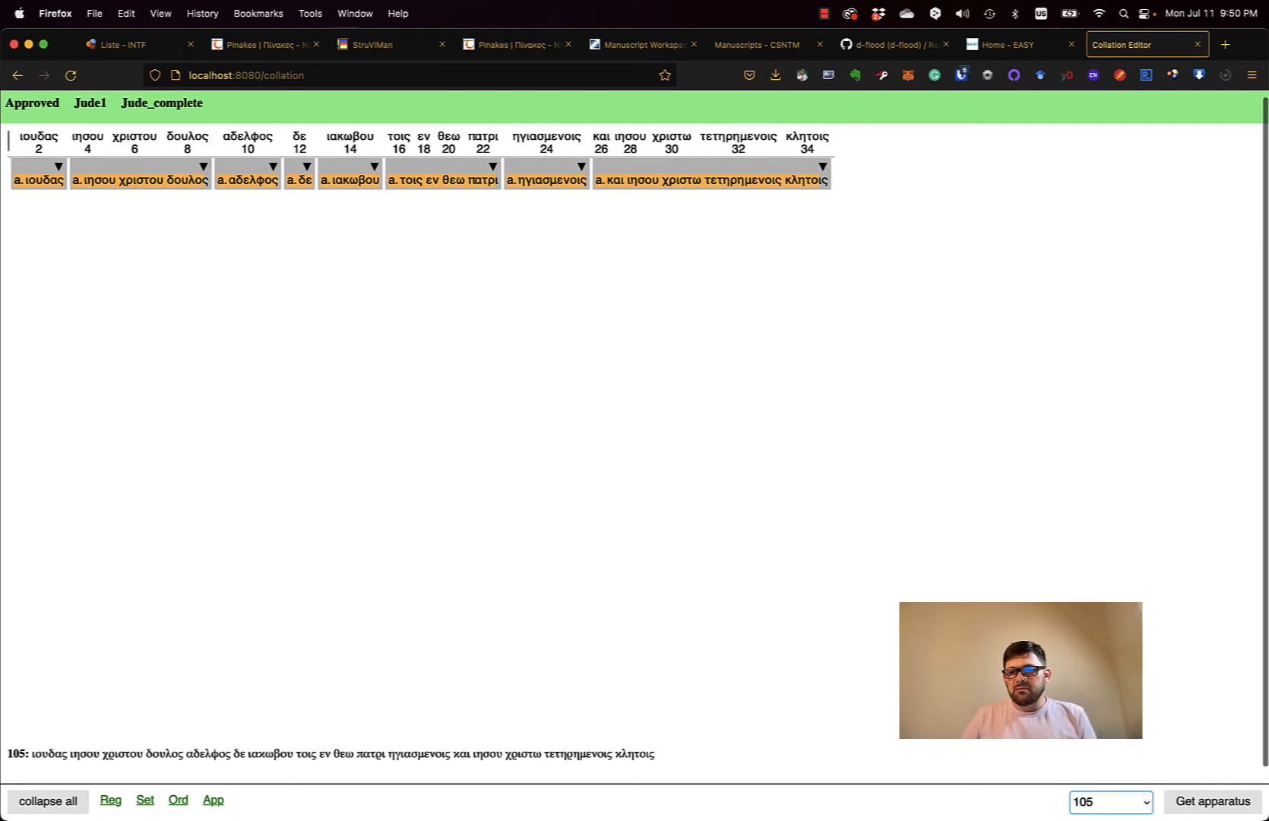
click(1142, 806)
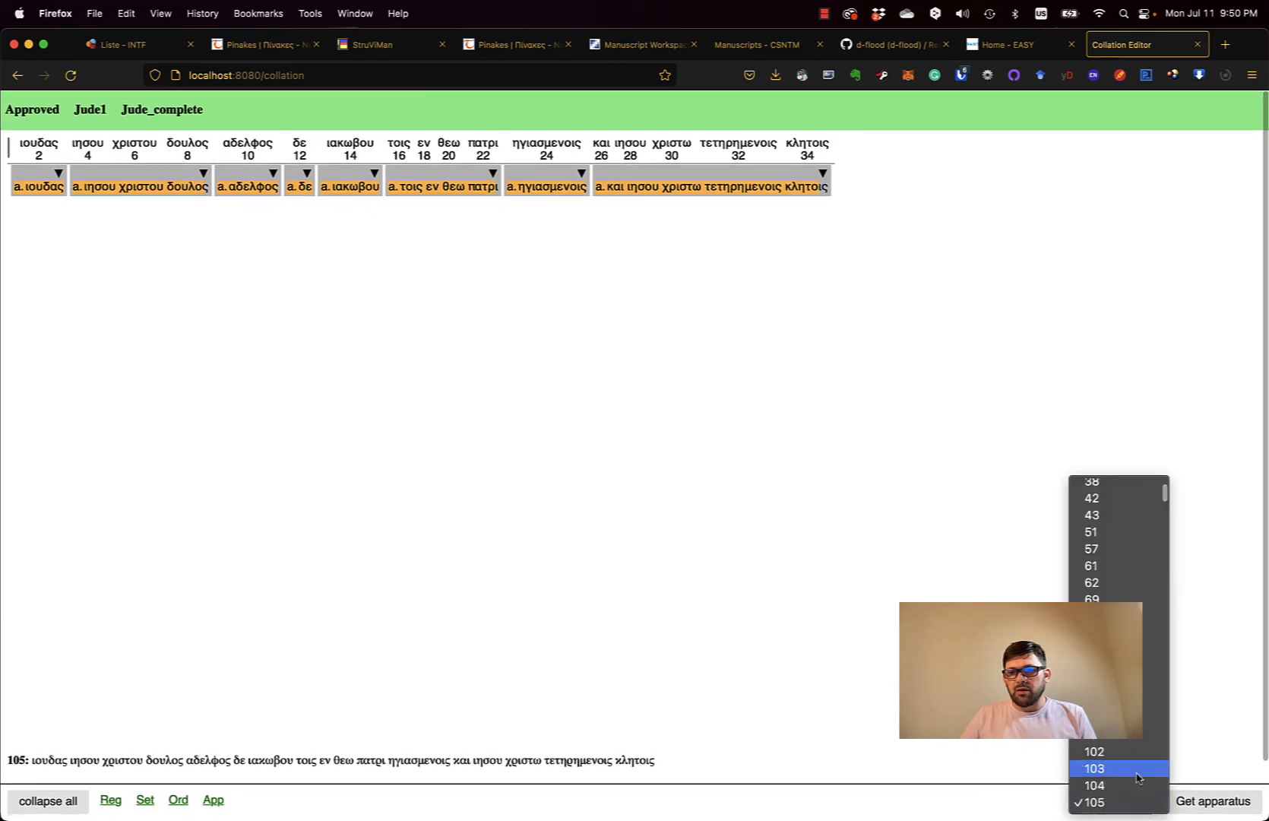
scroll(1121, 760, up, 10)
click(1122, 489)
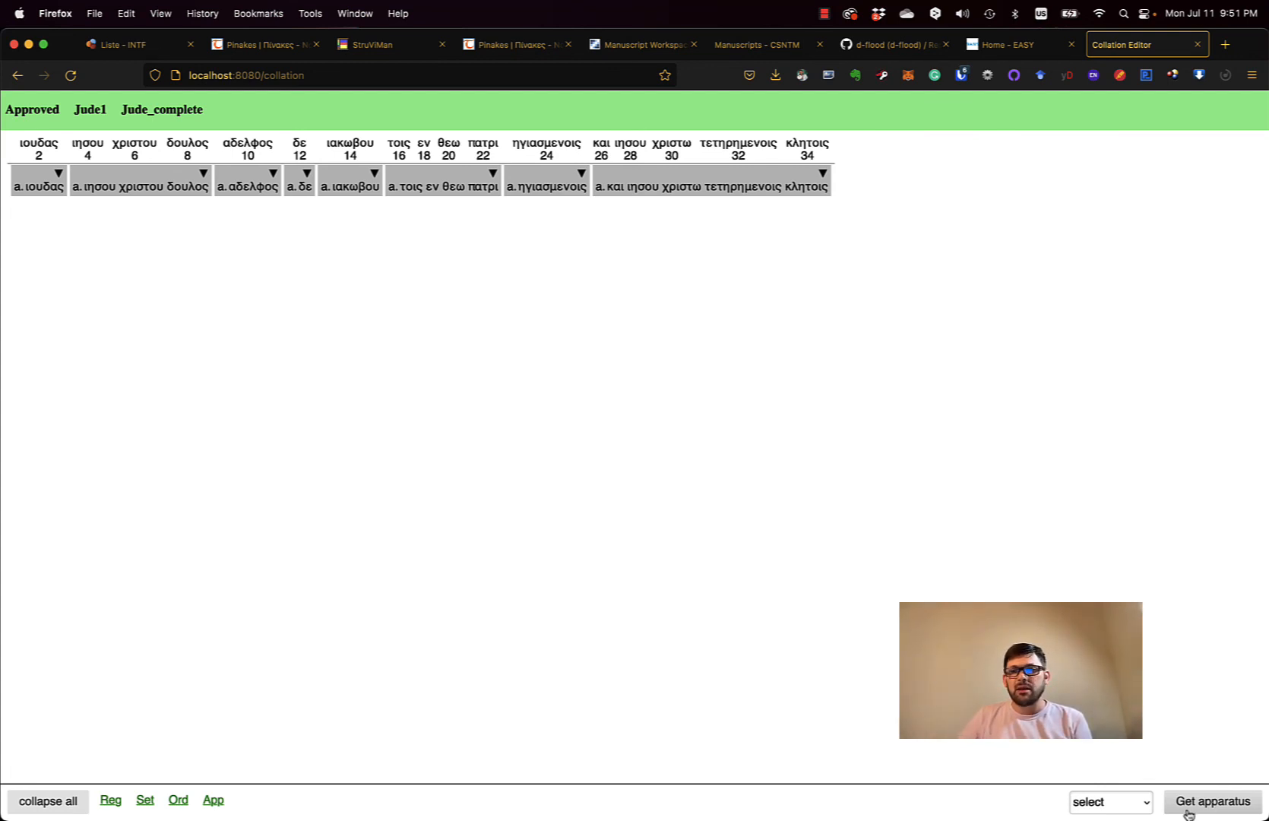
- Export the Jude1 apparatus and choose Collations_Jude as the save location
click(1205, 805)
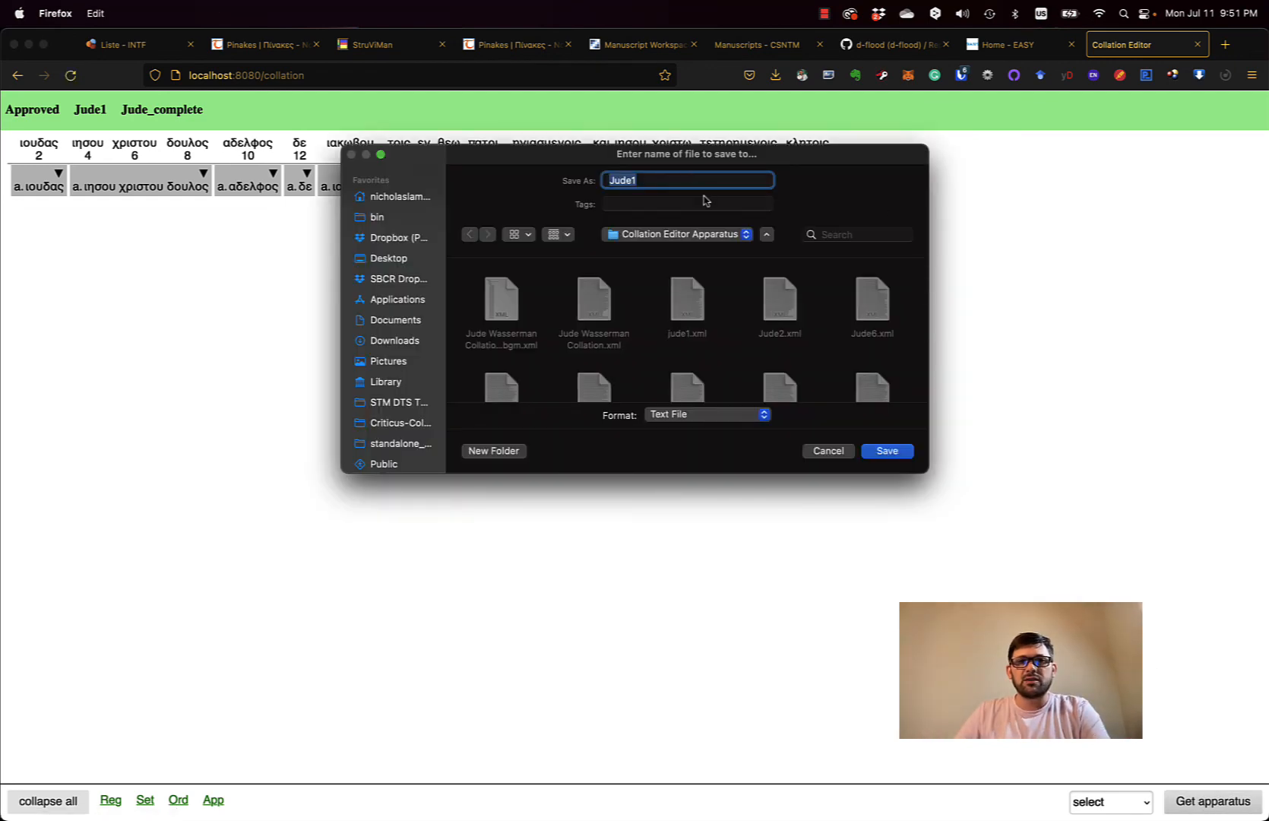
click(671, 237)
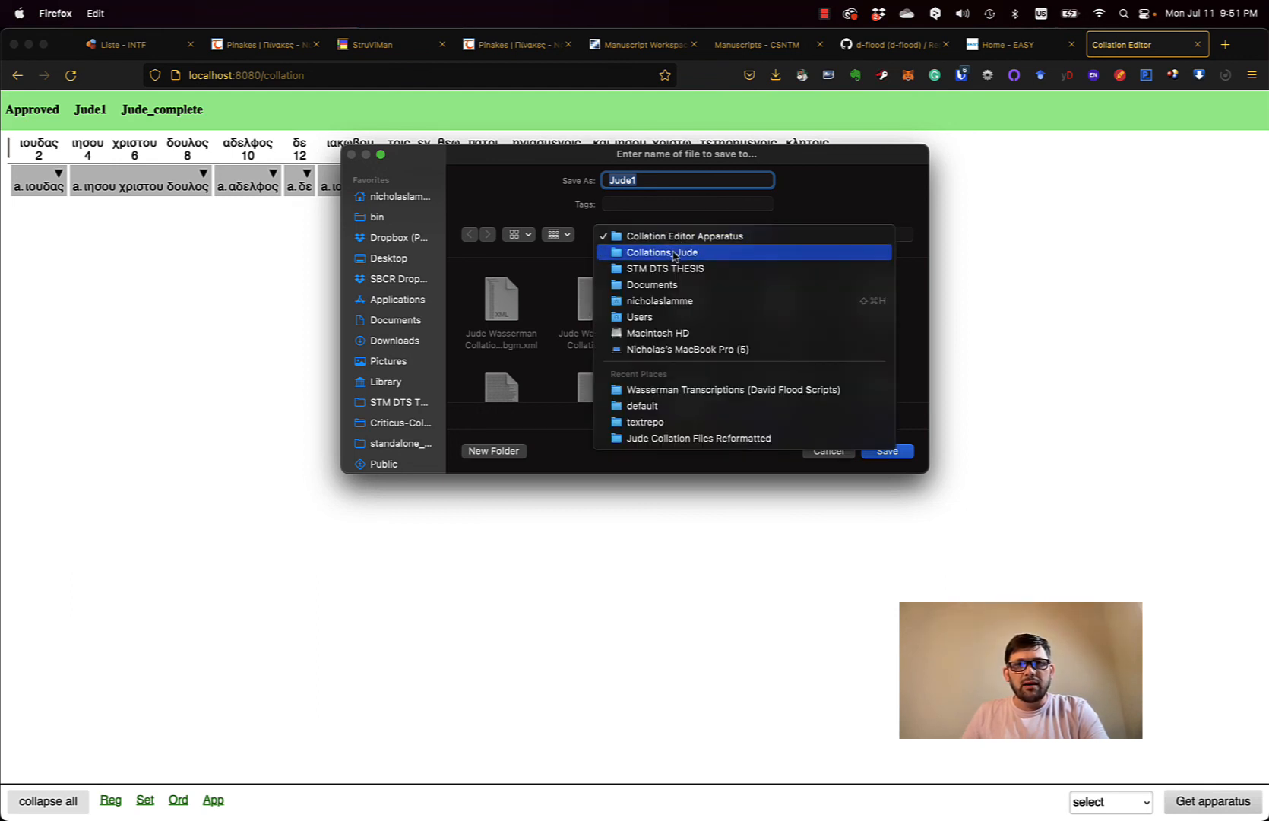
click(672, 253)
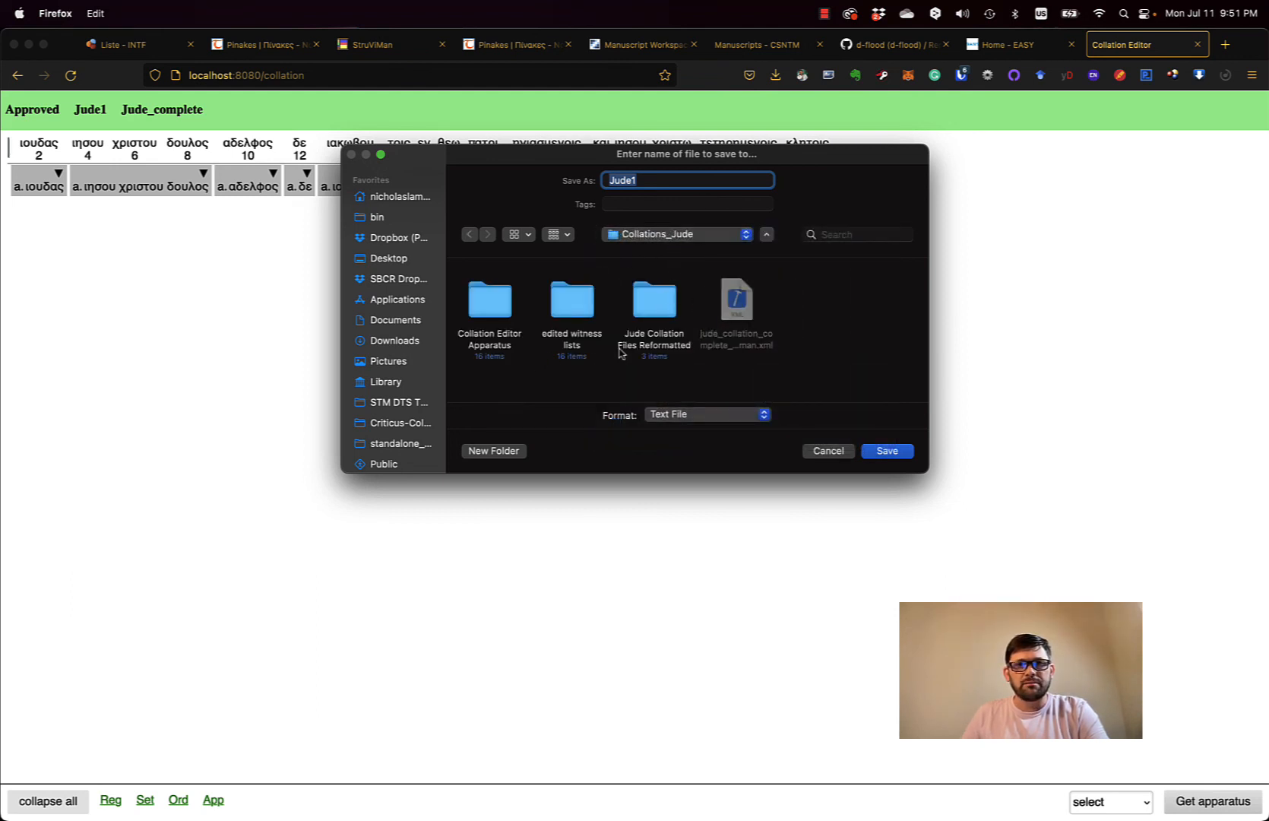
click(491, 451)
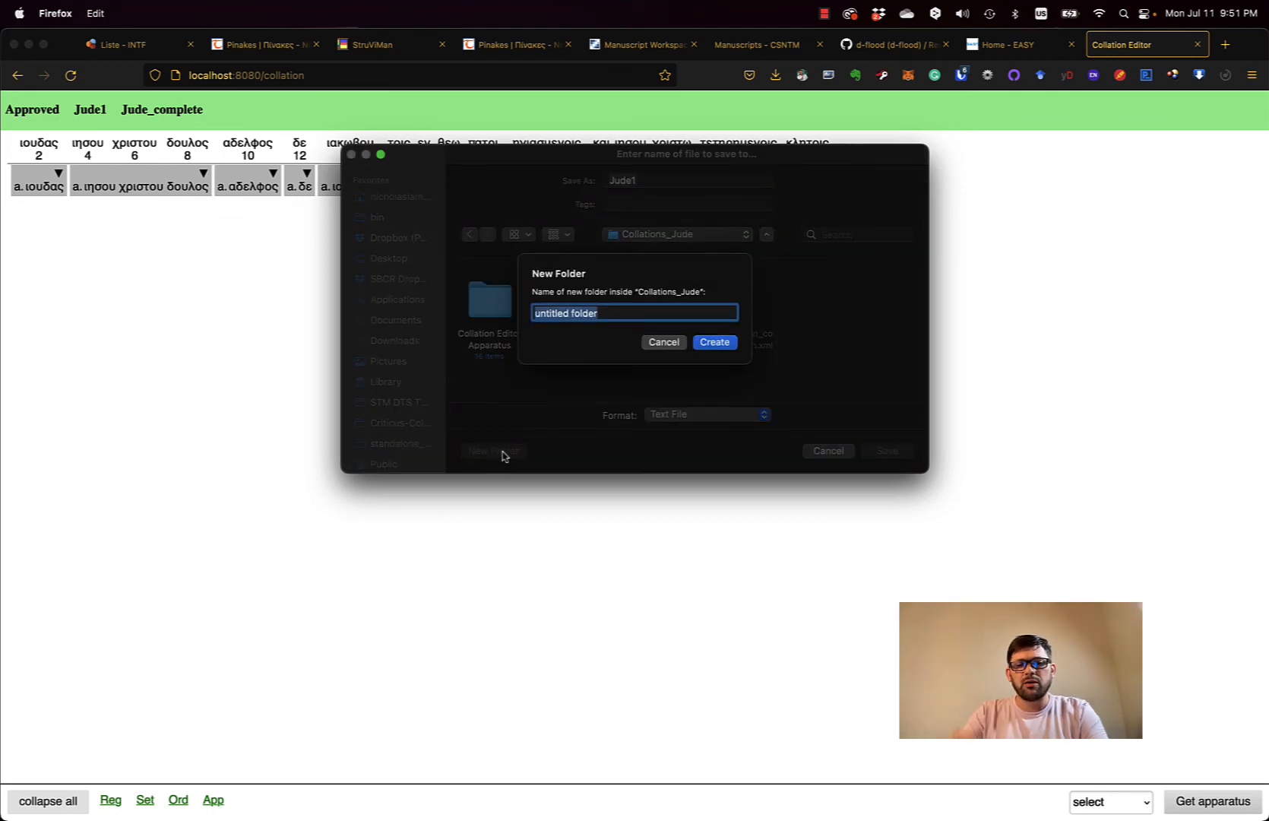
text(Jude)
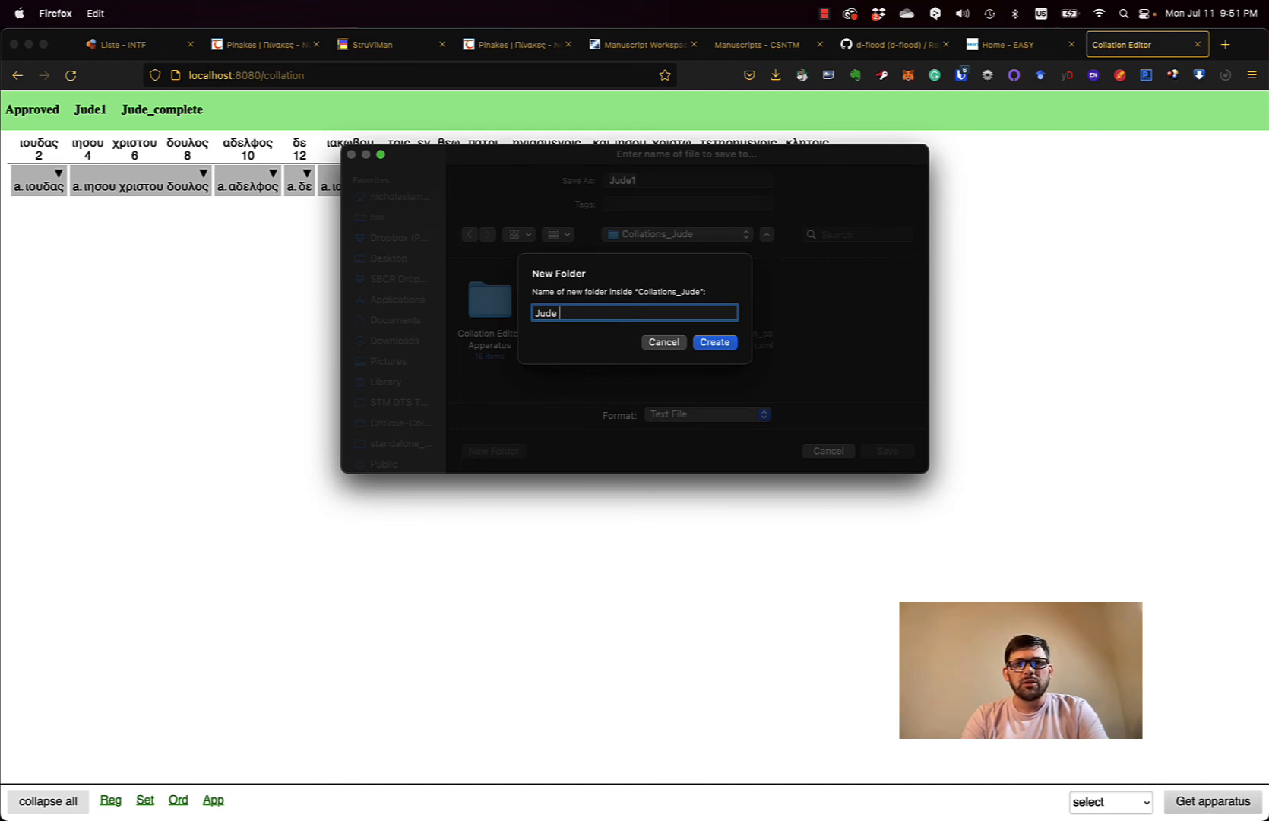
text( Full C)
key(BackSpace)
key(BackSpace)
key(BackSpace)
key(BackSpace)
key(BackSpace)
key(BackSpace)
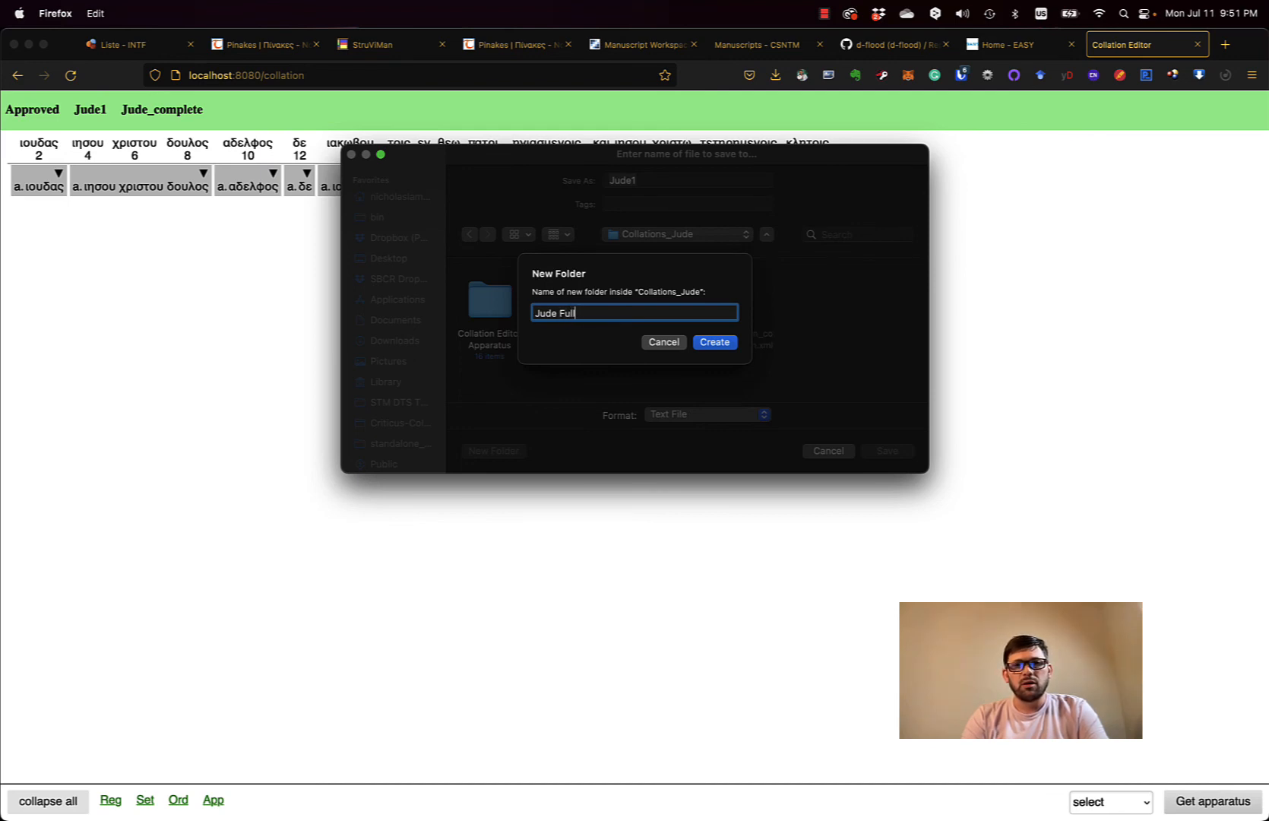
text(Complete)
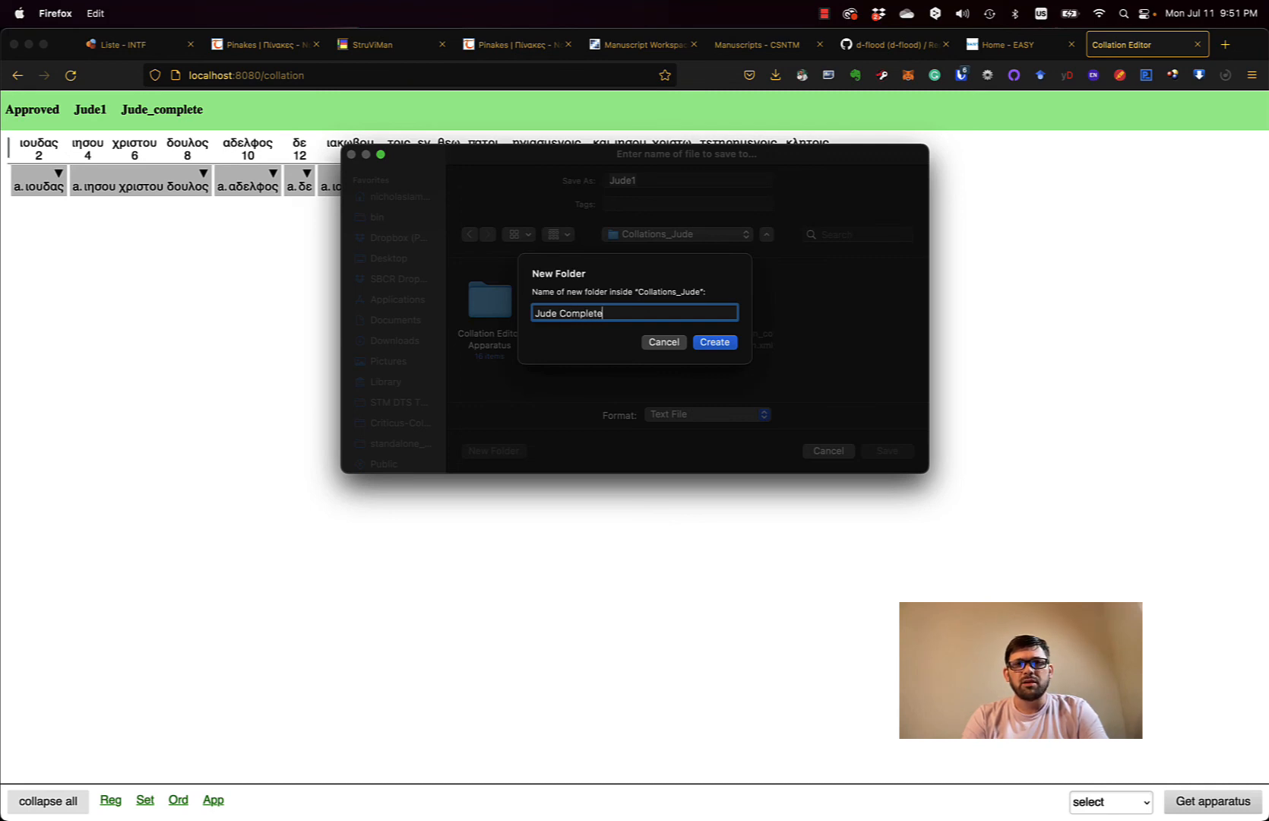
text( Wasserman)
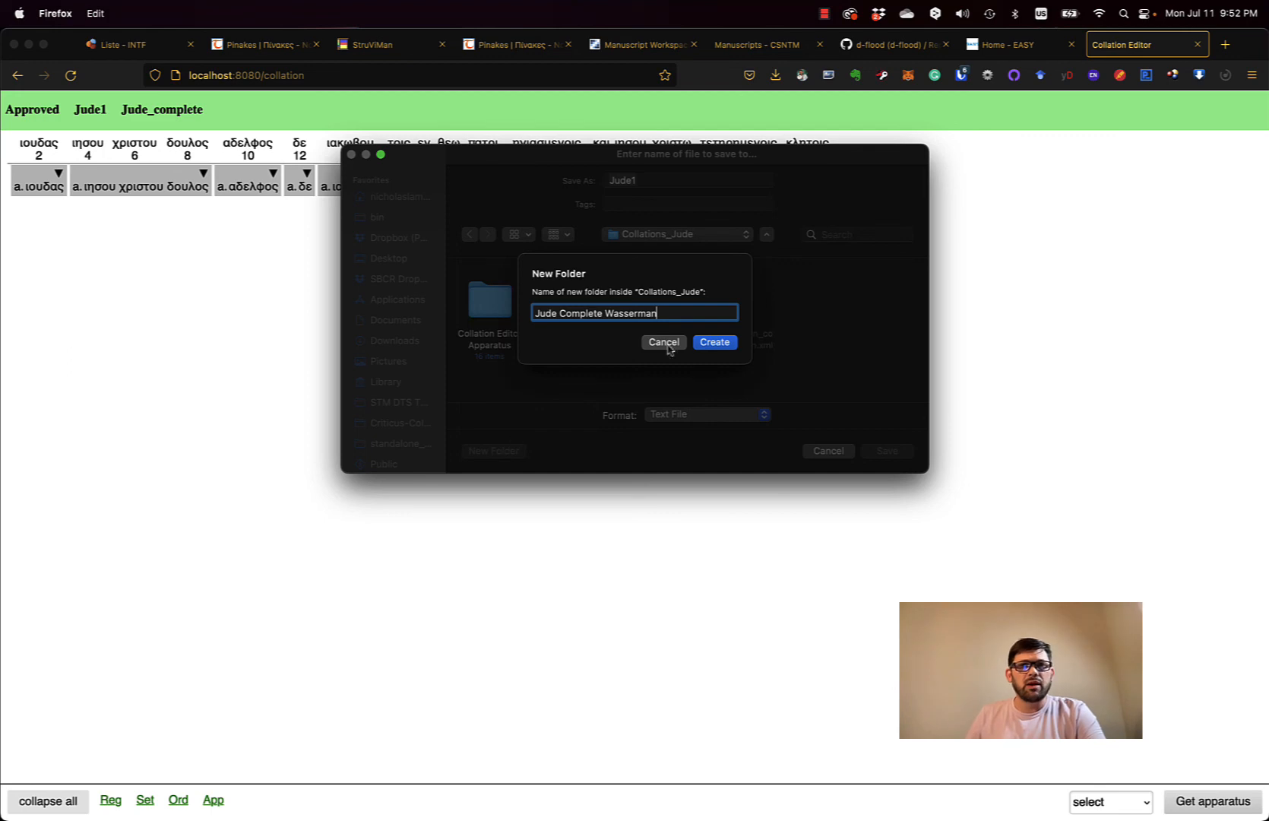
click(716, 343)
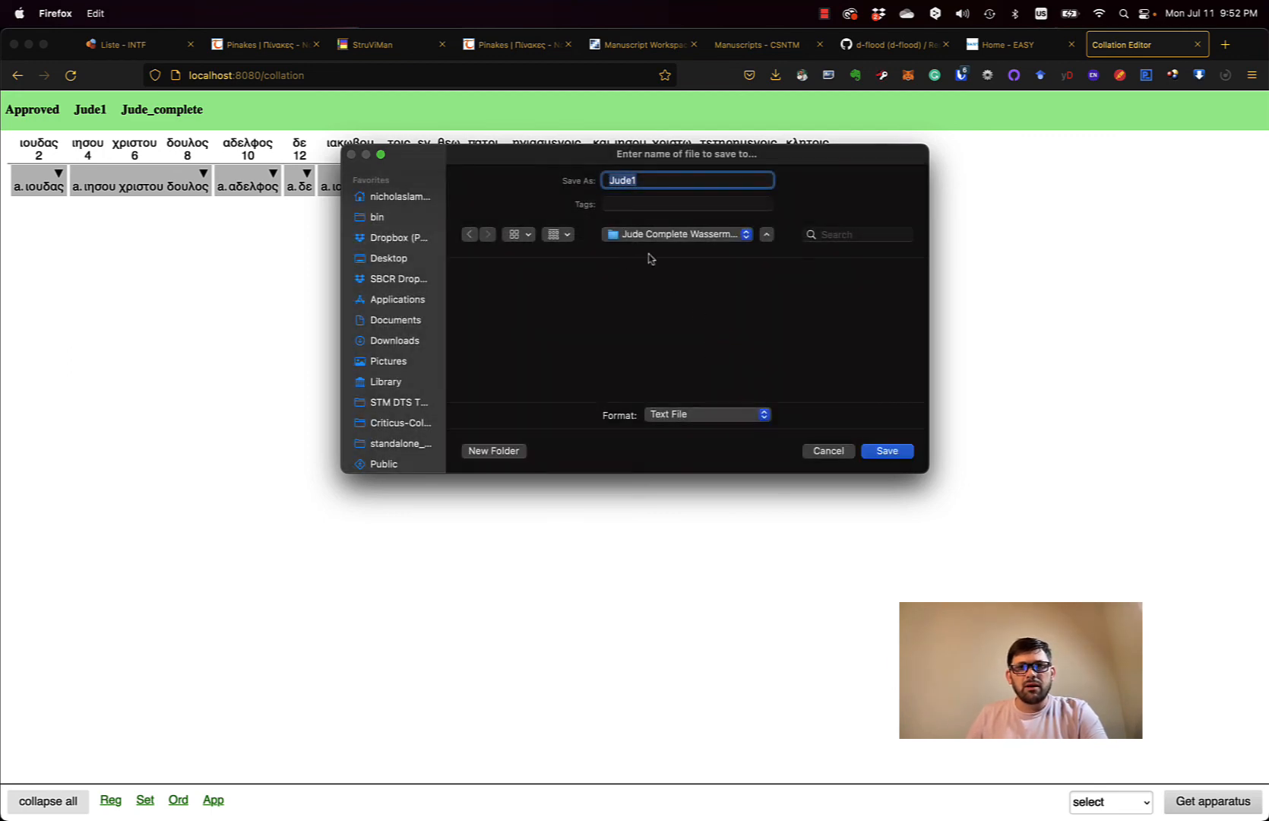
click(887, 451)
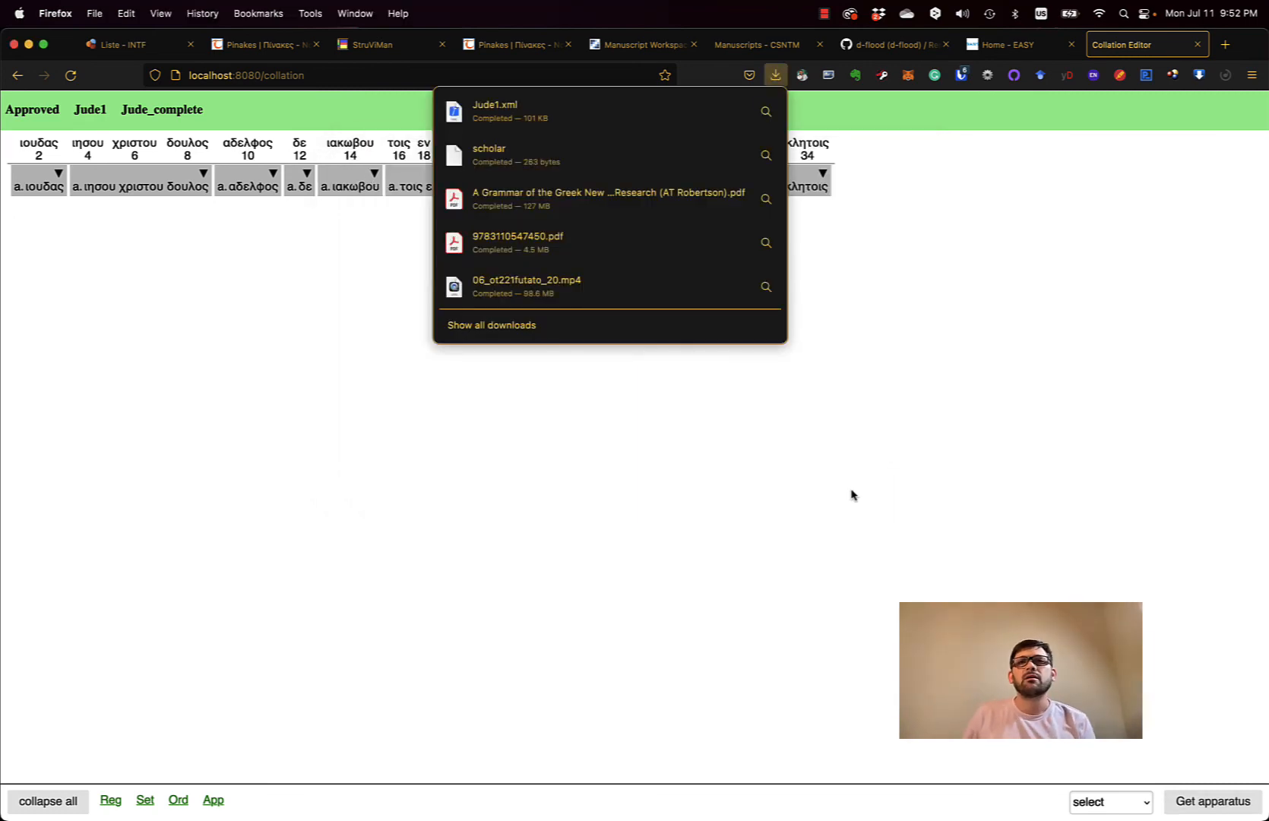
click(916, 232)
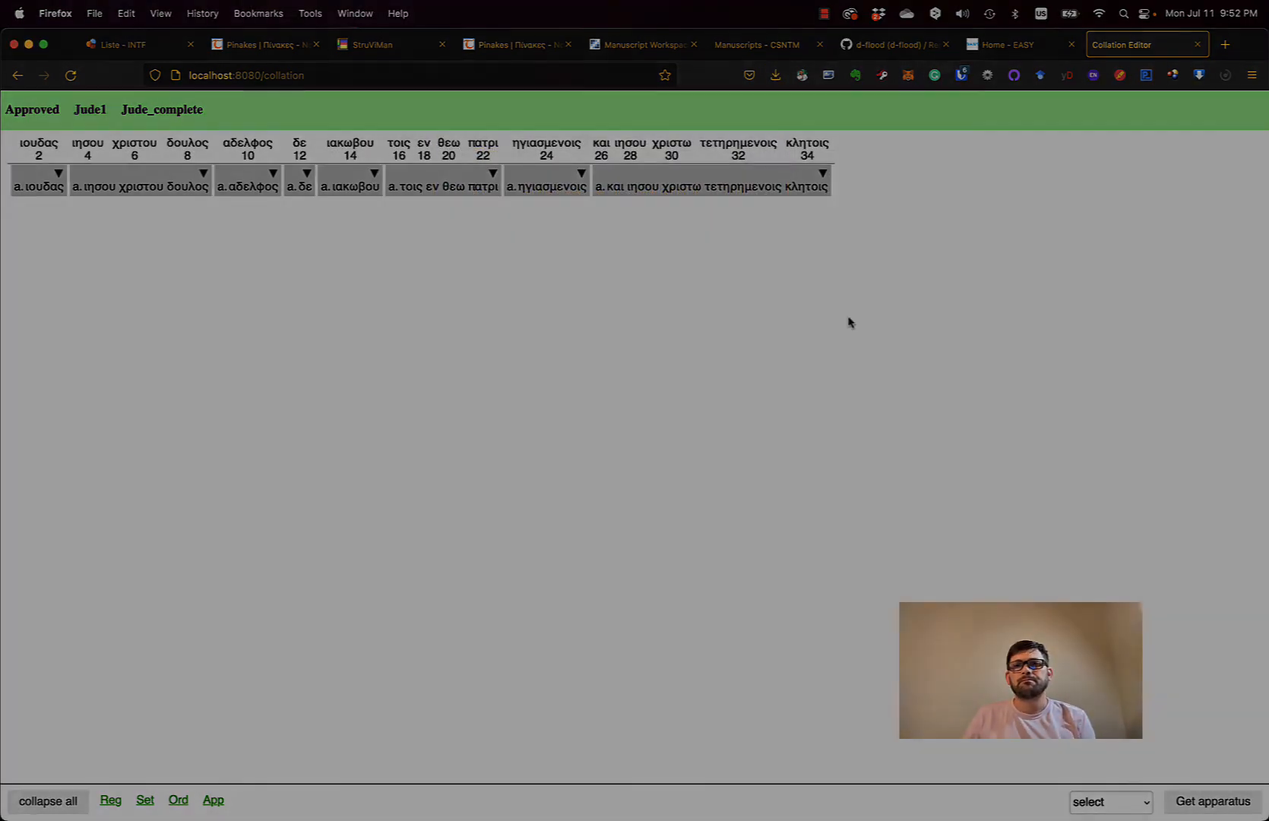